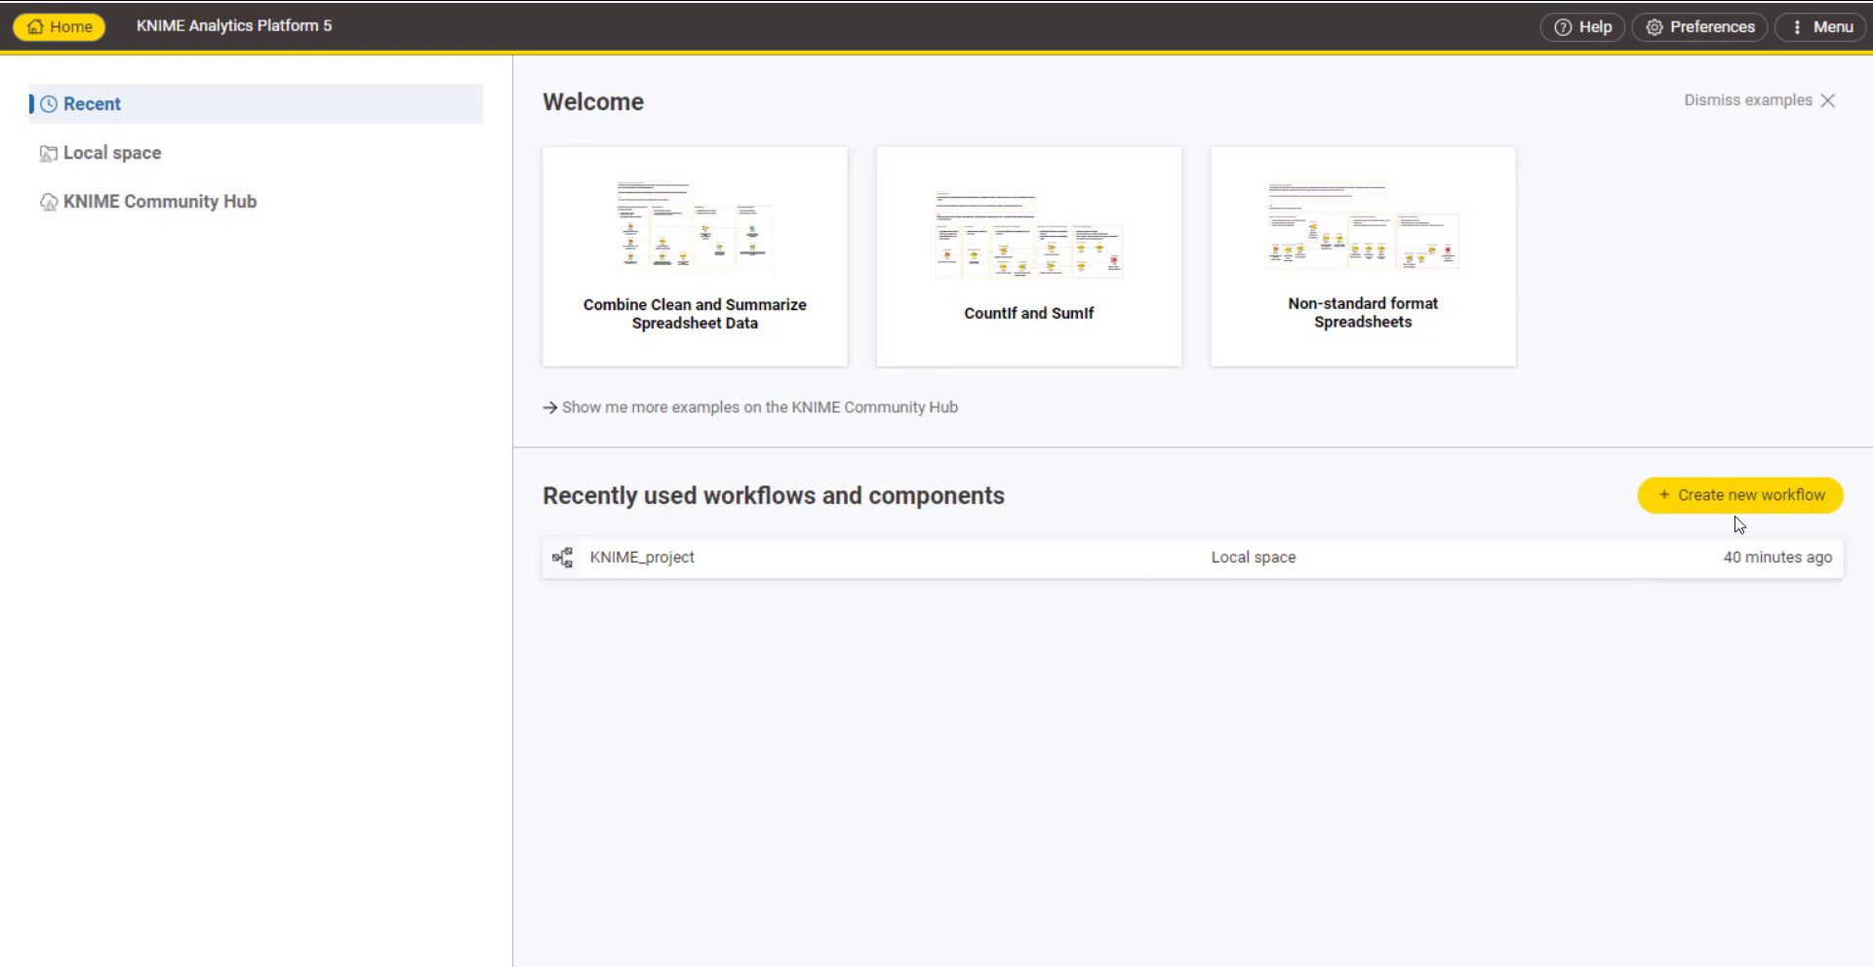
Step: Create a new workflow named "importing data and making a scatter plot"
click(1698, 507)
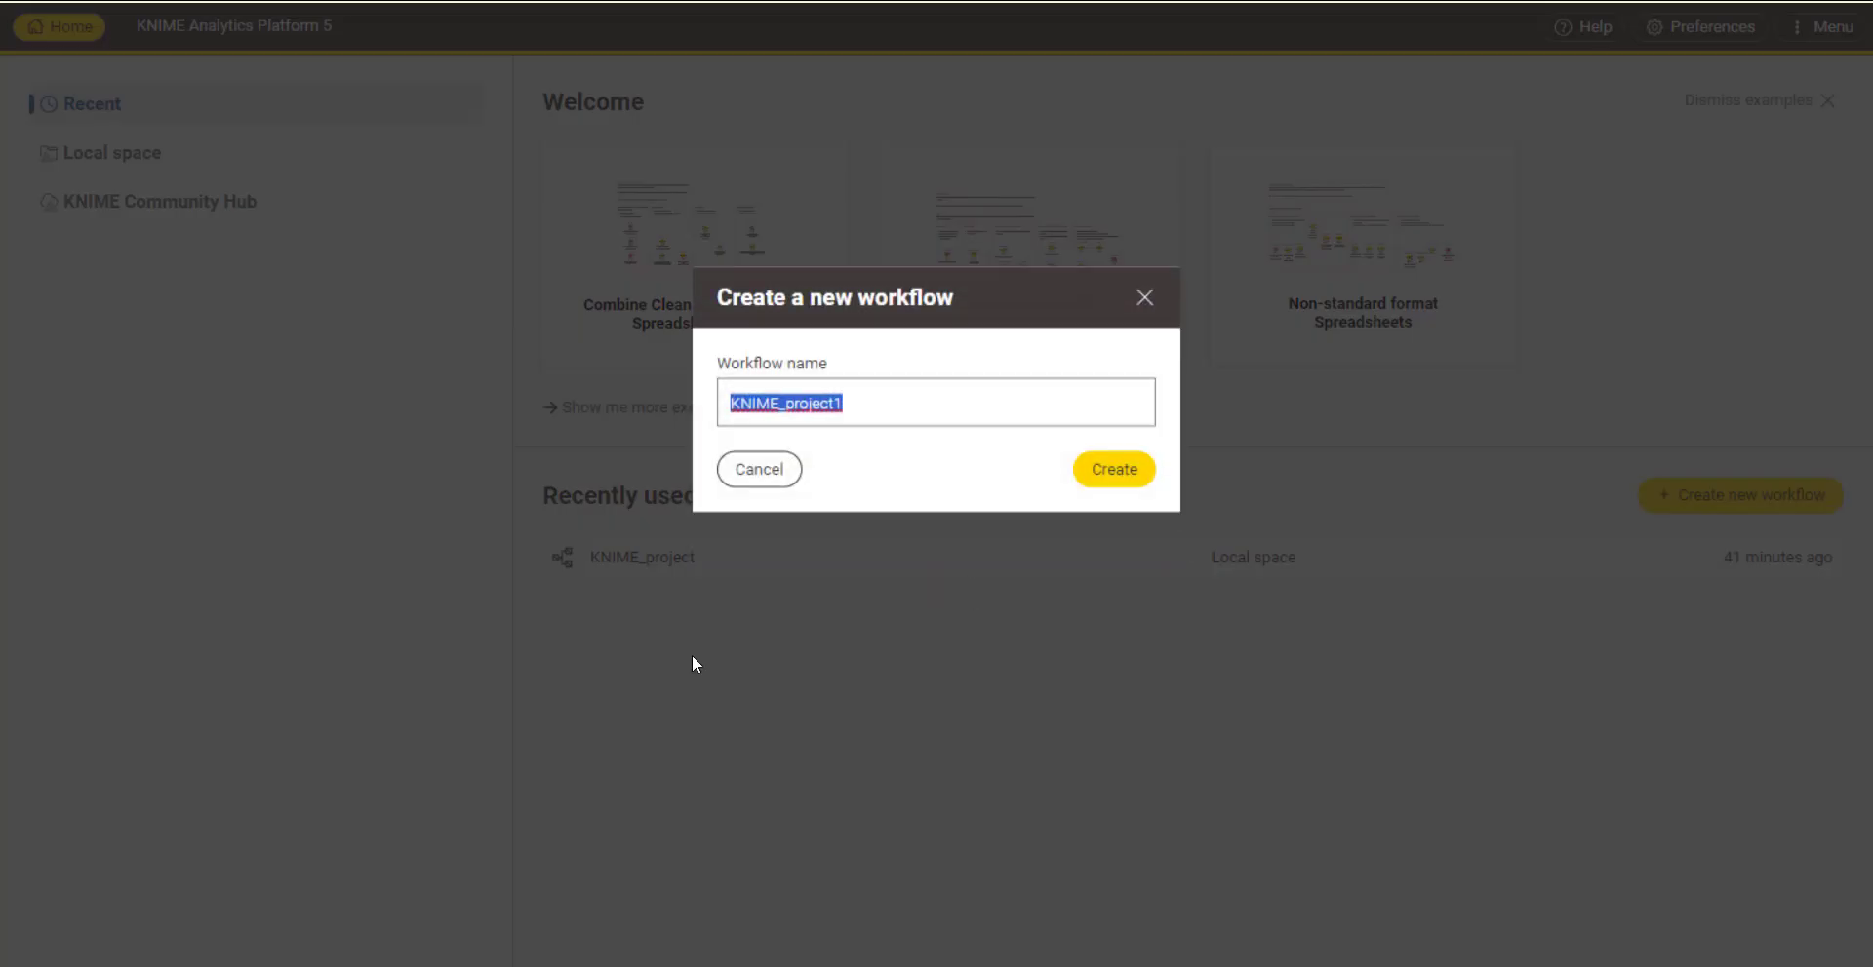
text(im)
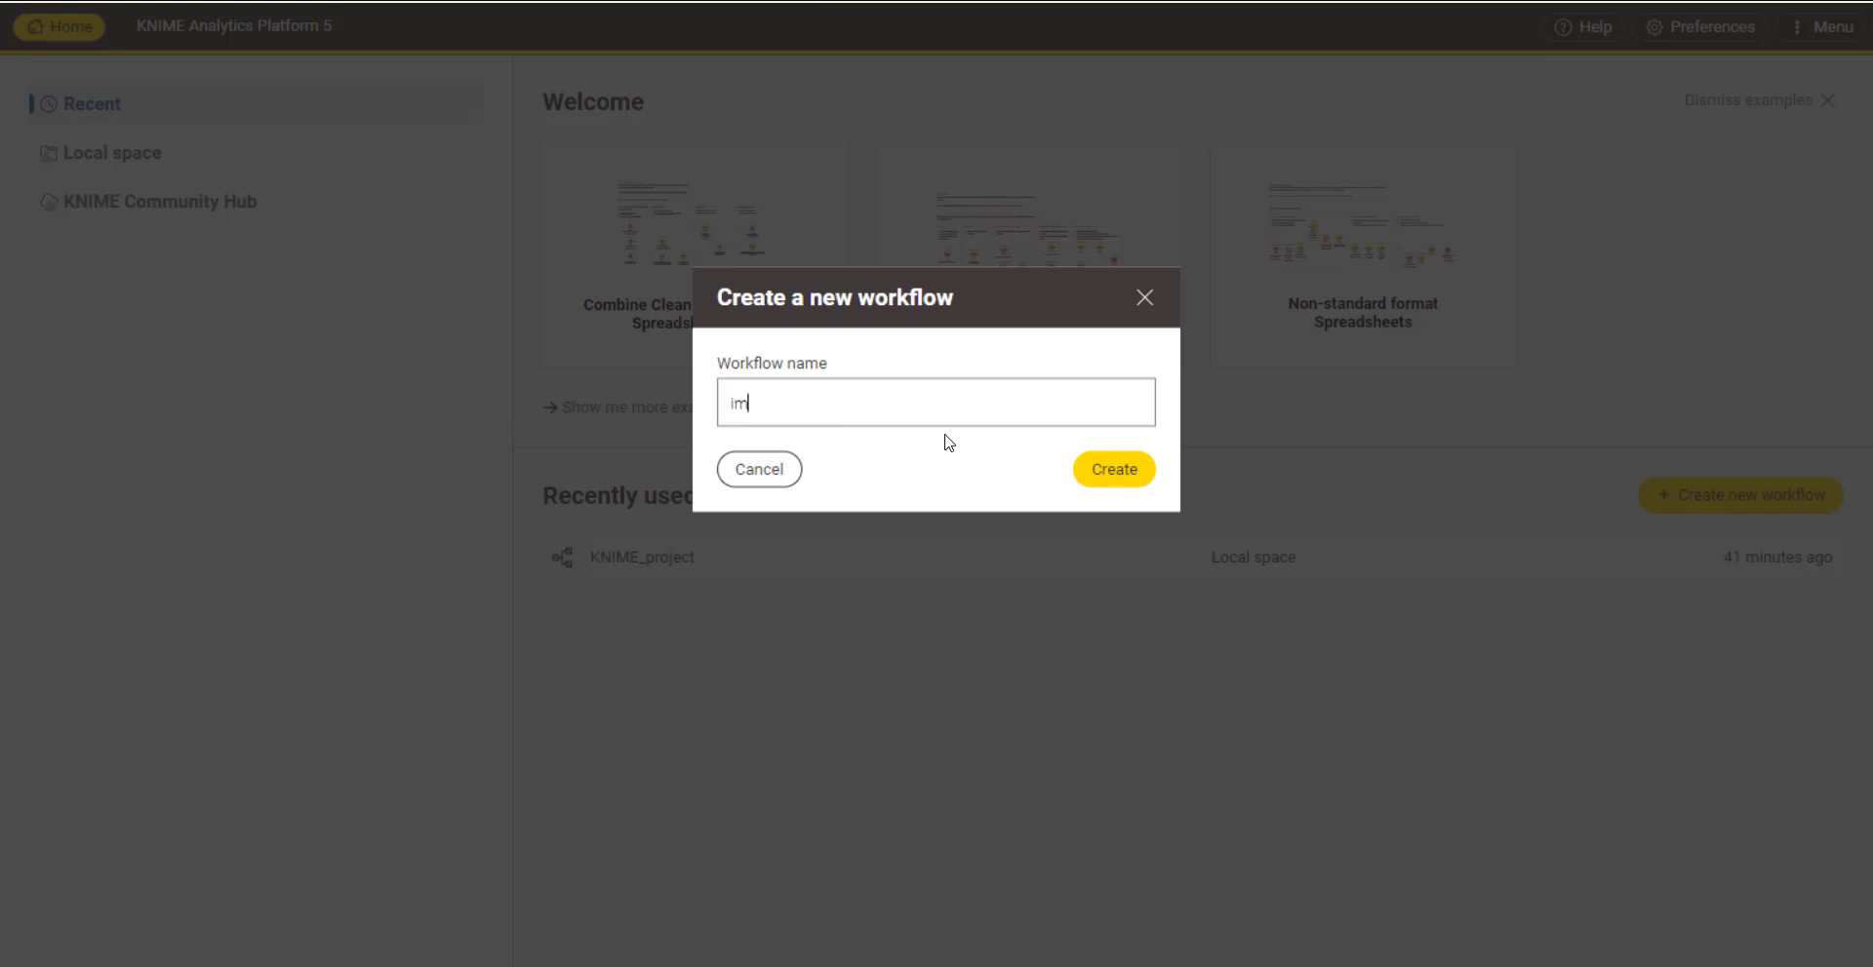
text(porting data and making a scatter plot)
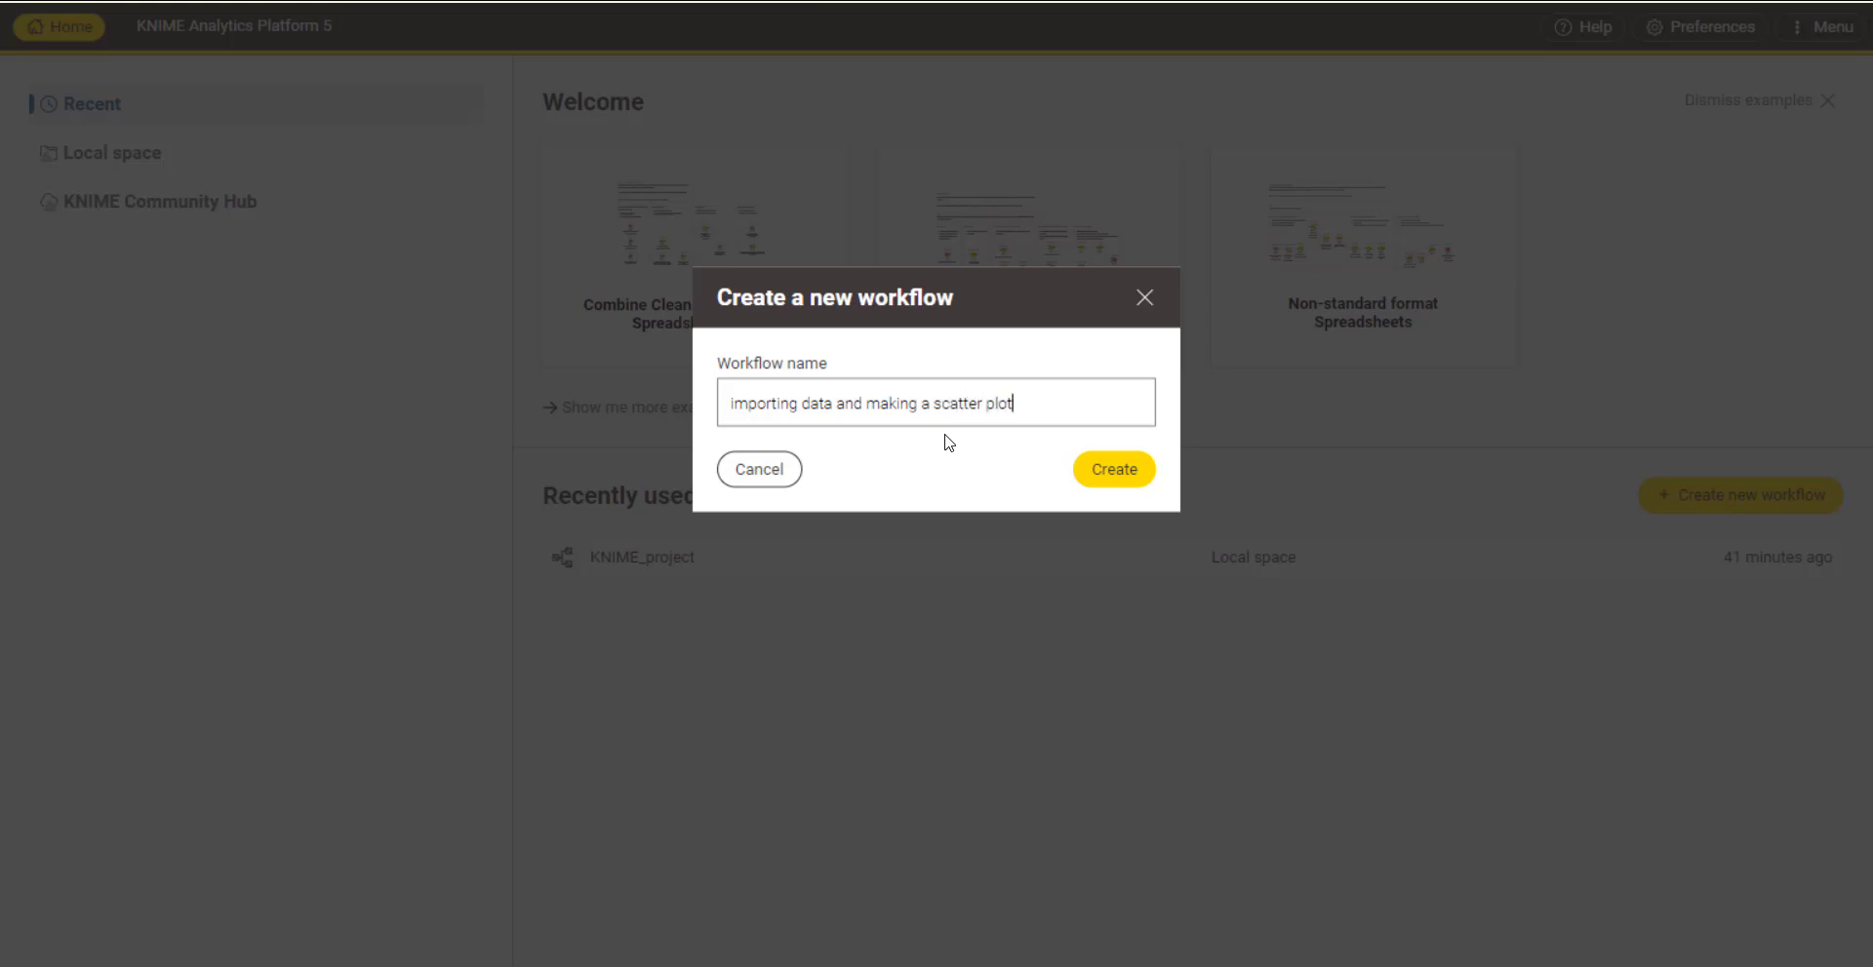
click(1131, 471)
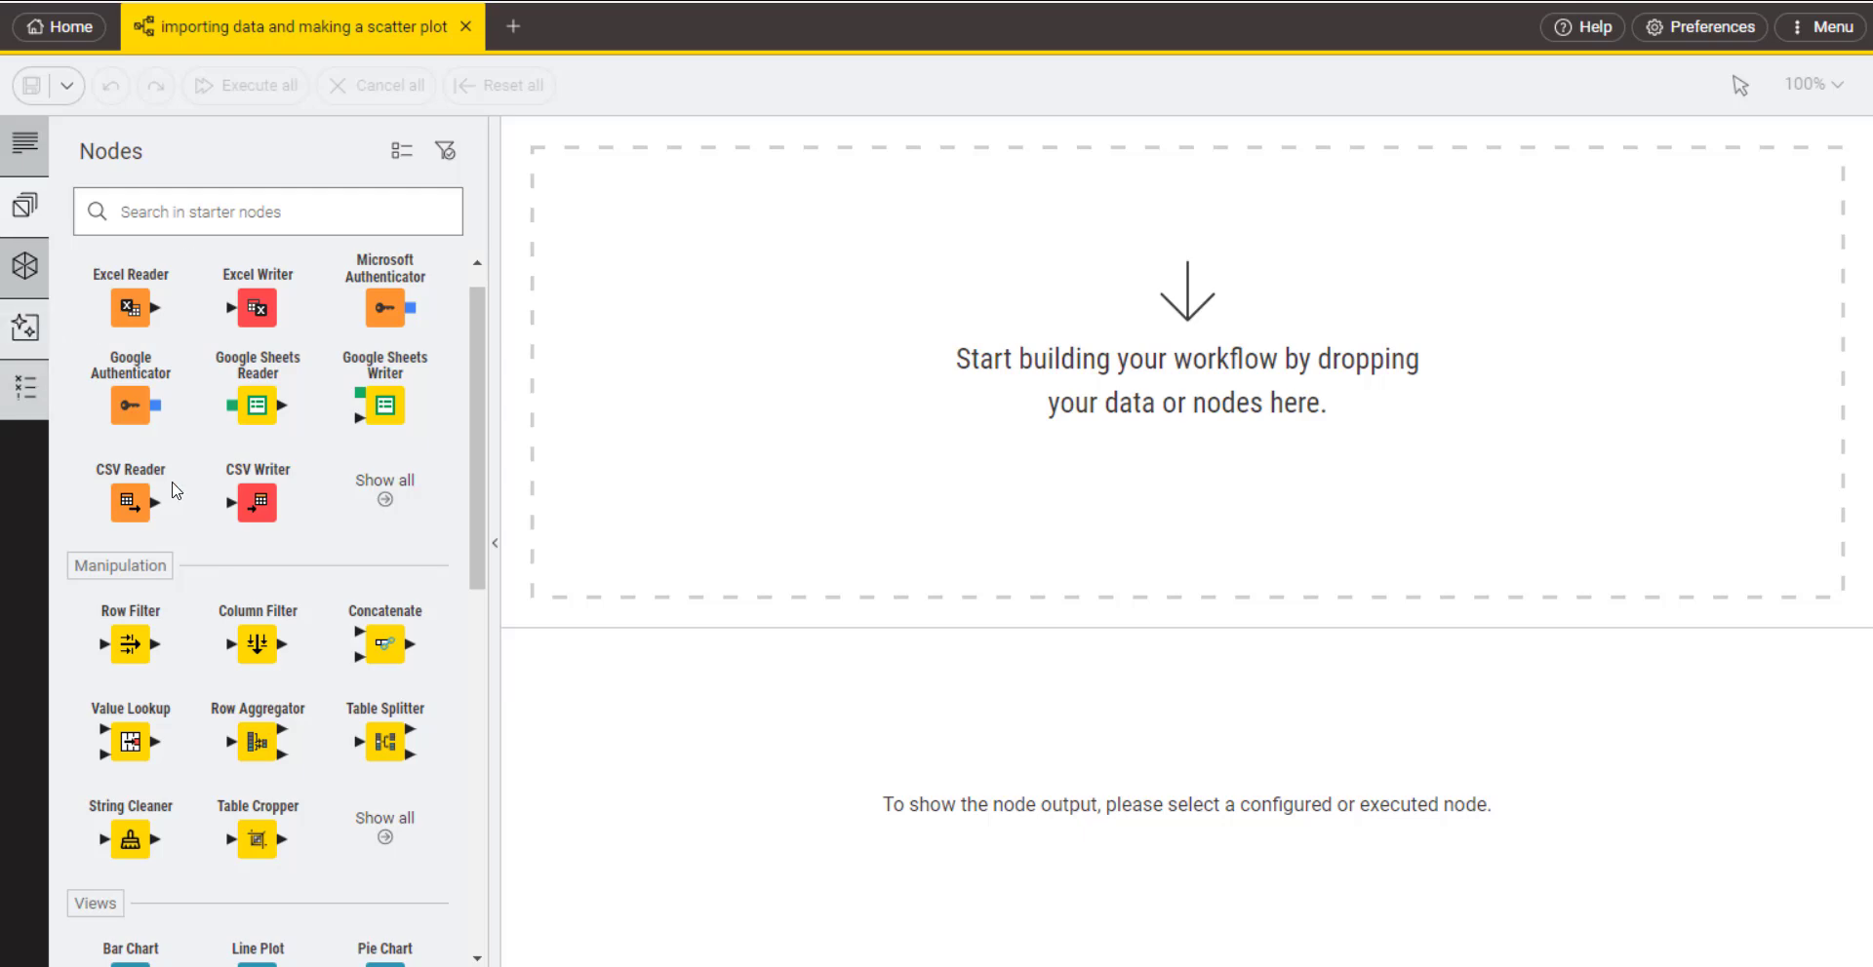
Step: Add an Excel Reader node from the IO group to the empty workflow canvas
scroll(196, 636, down, 8)
scroll(196, 636, up, 8)
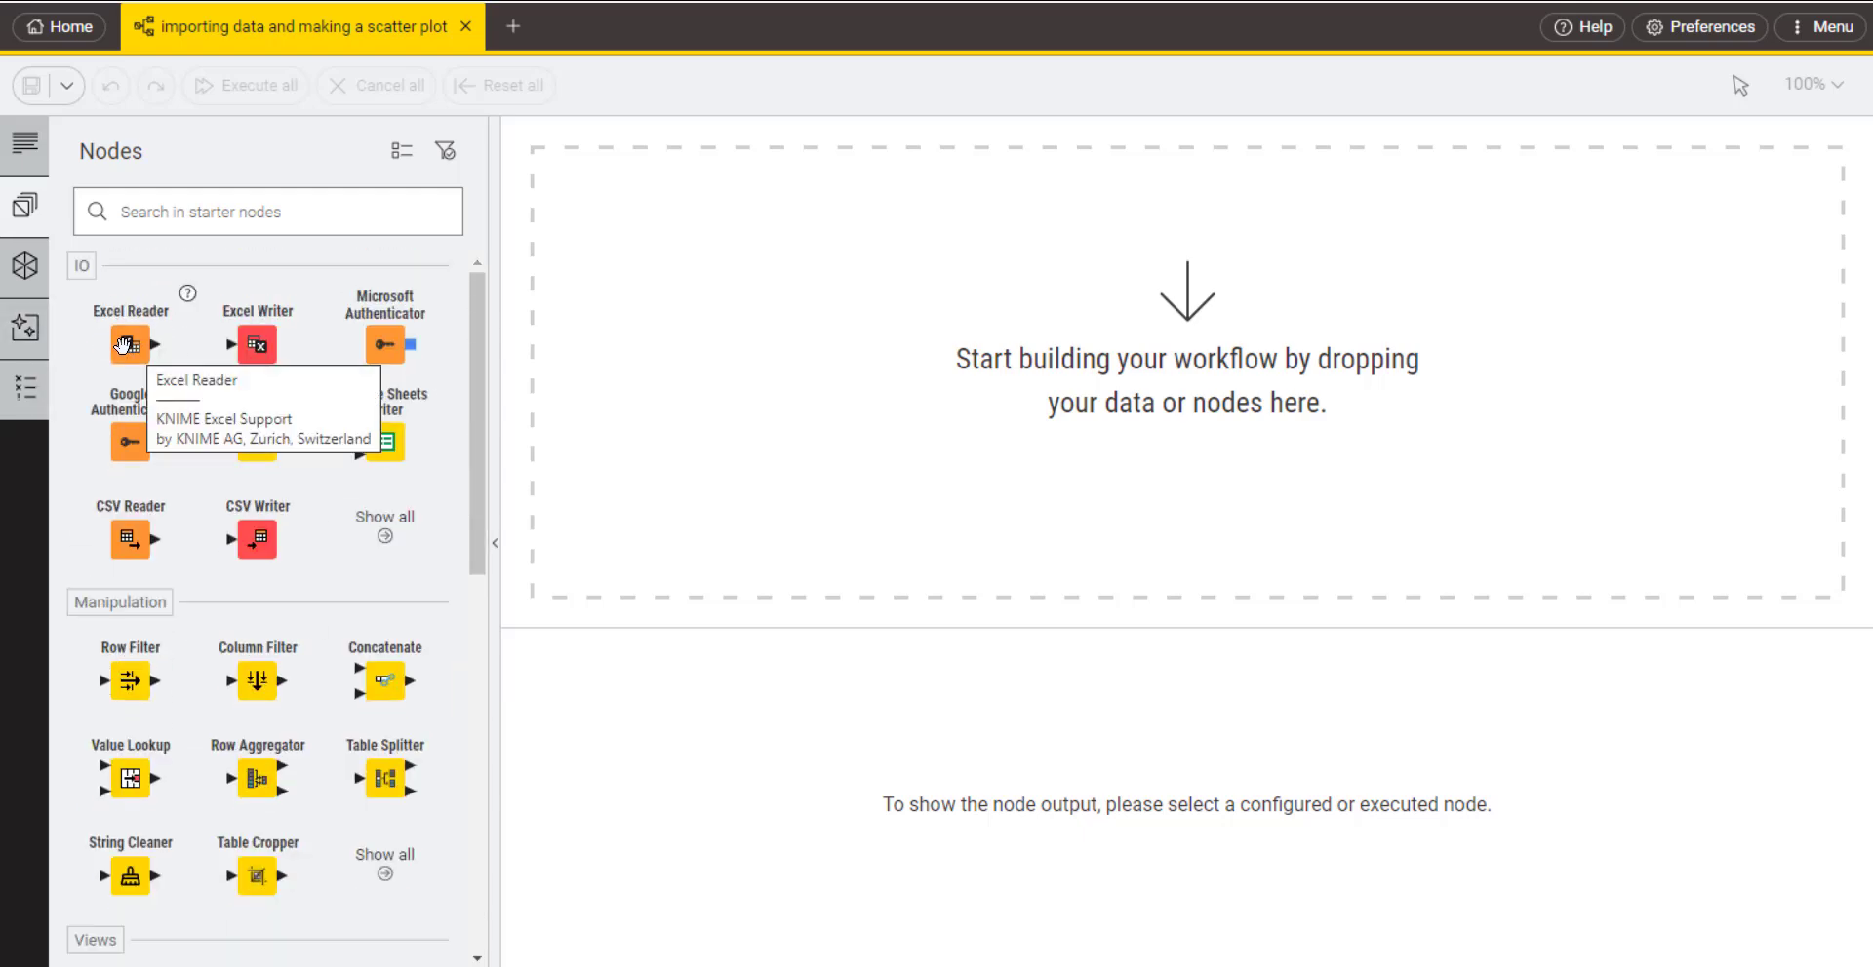
drag(128, 347, 391, 398)
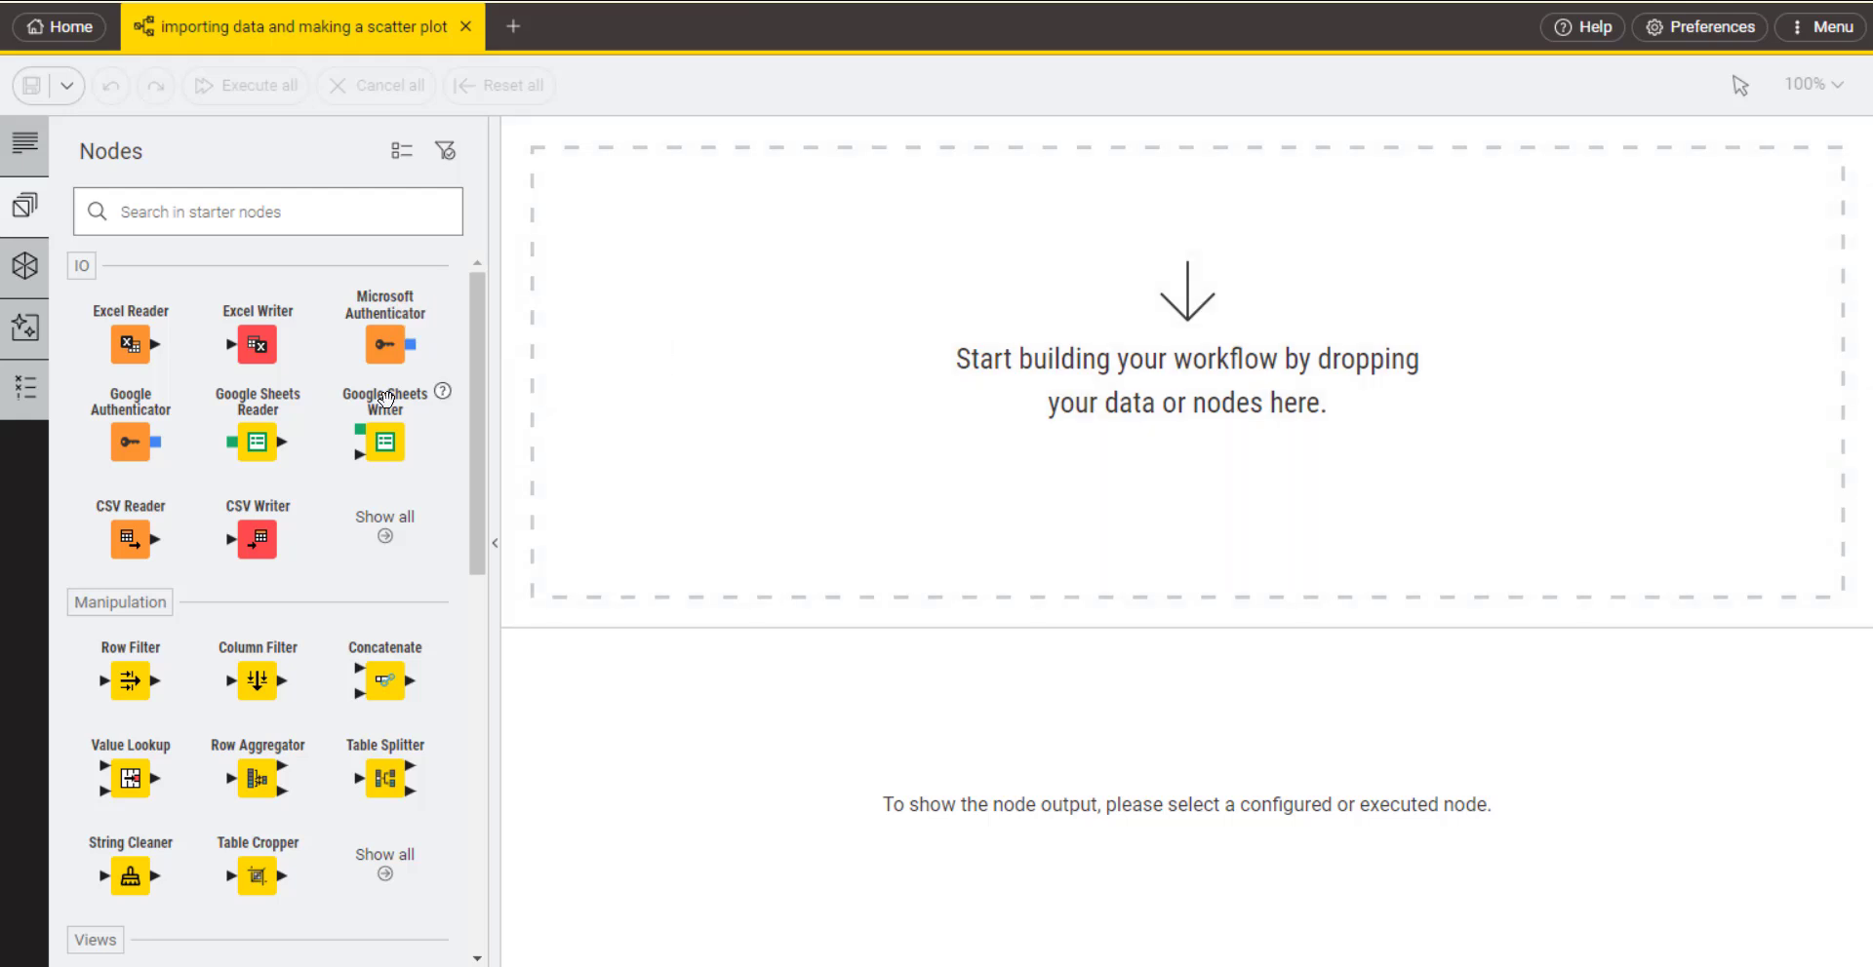
double_click(161, 342)
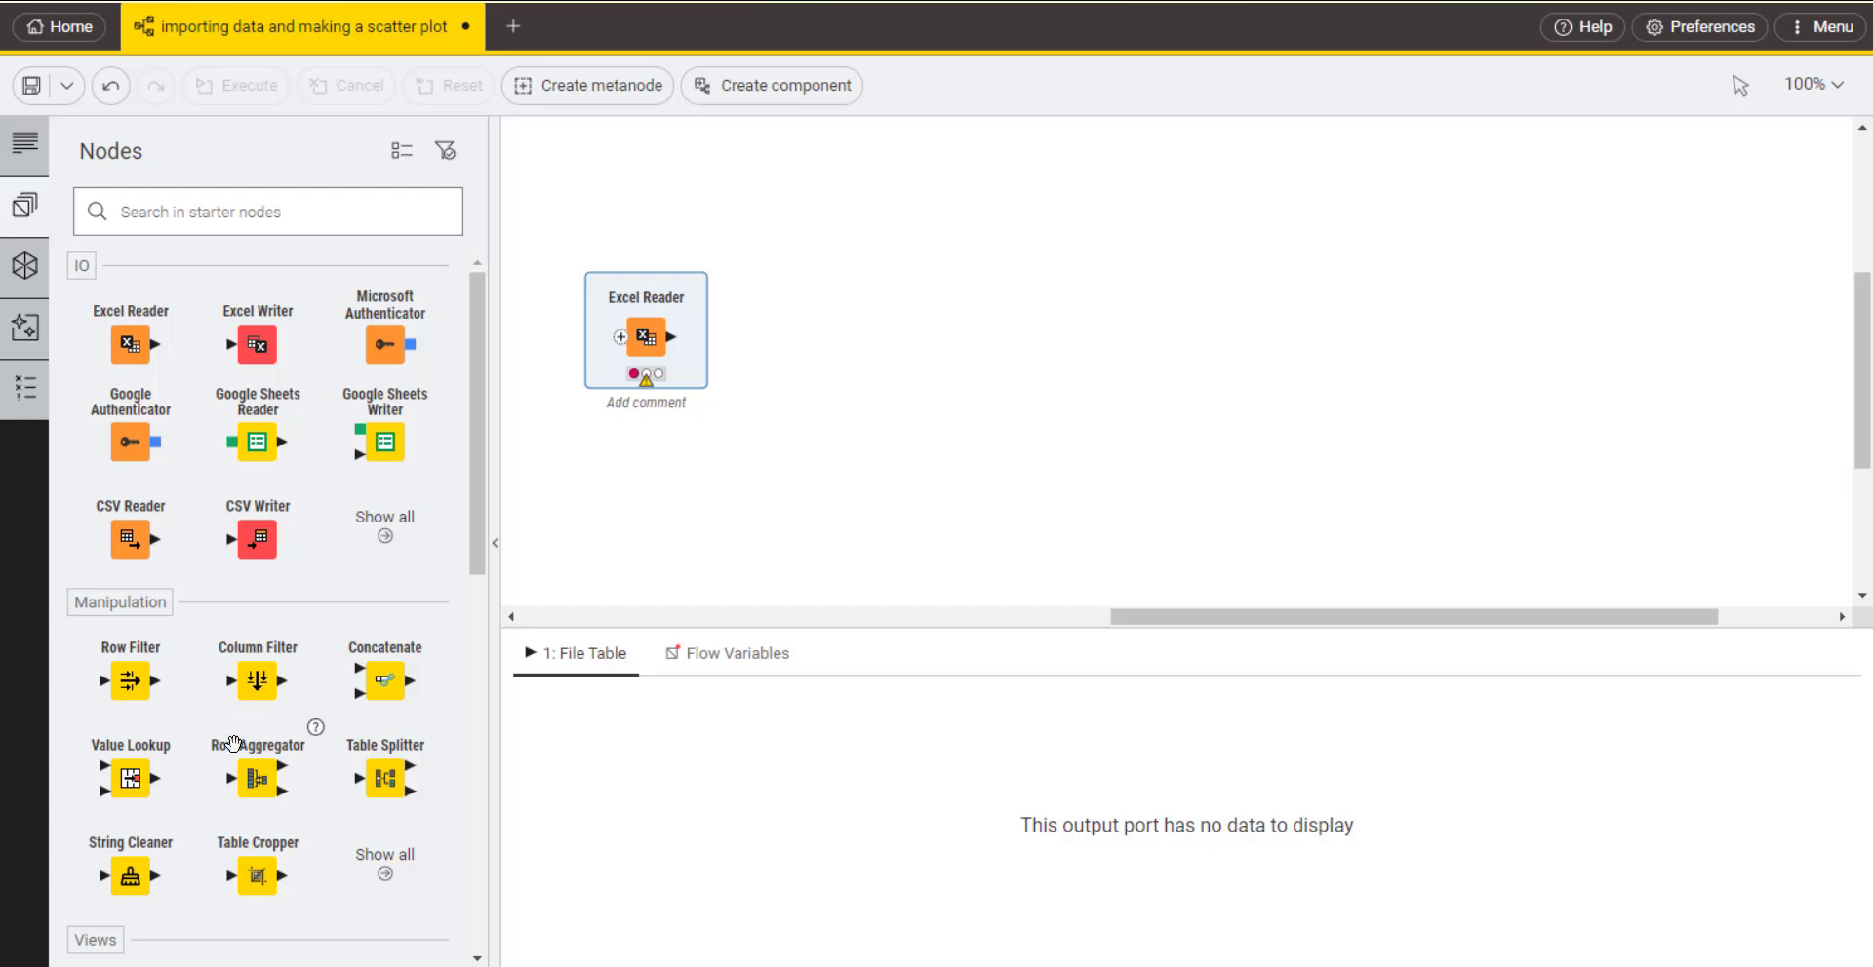
Step: Place a Scatter Plot node beside the Excel Reader and connect the reader's output to its input
scroll(234, 743, down, 5)
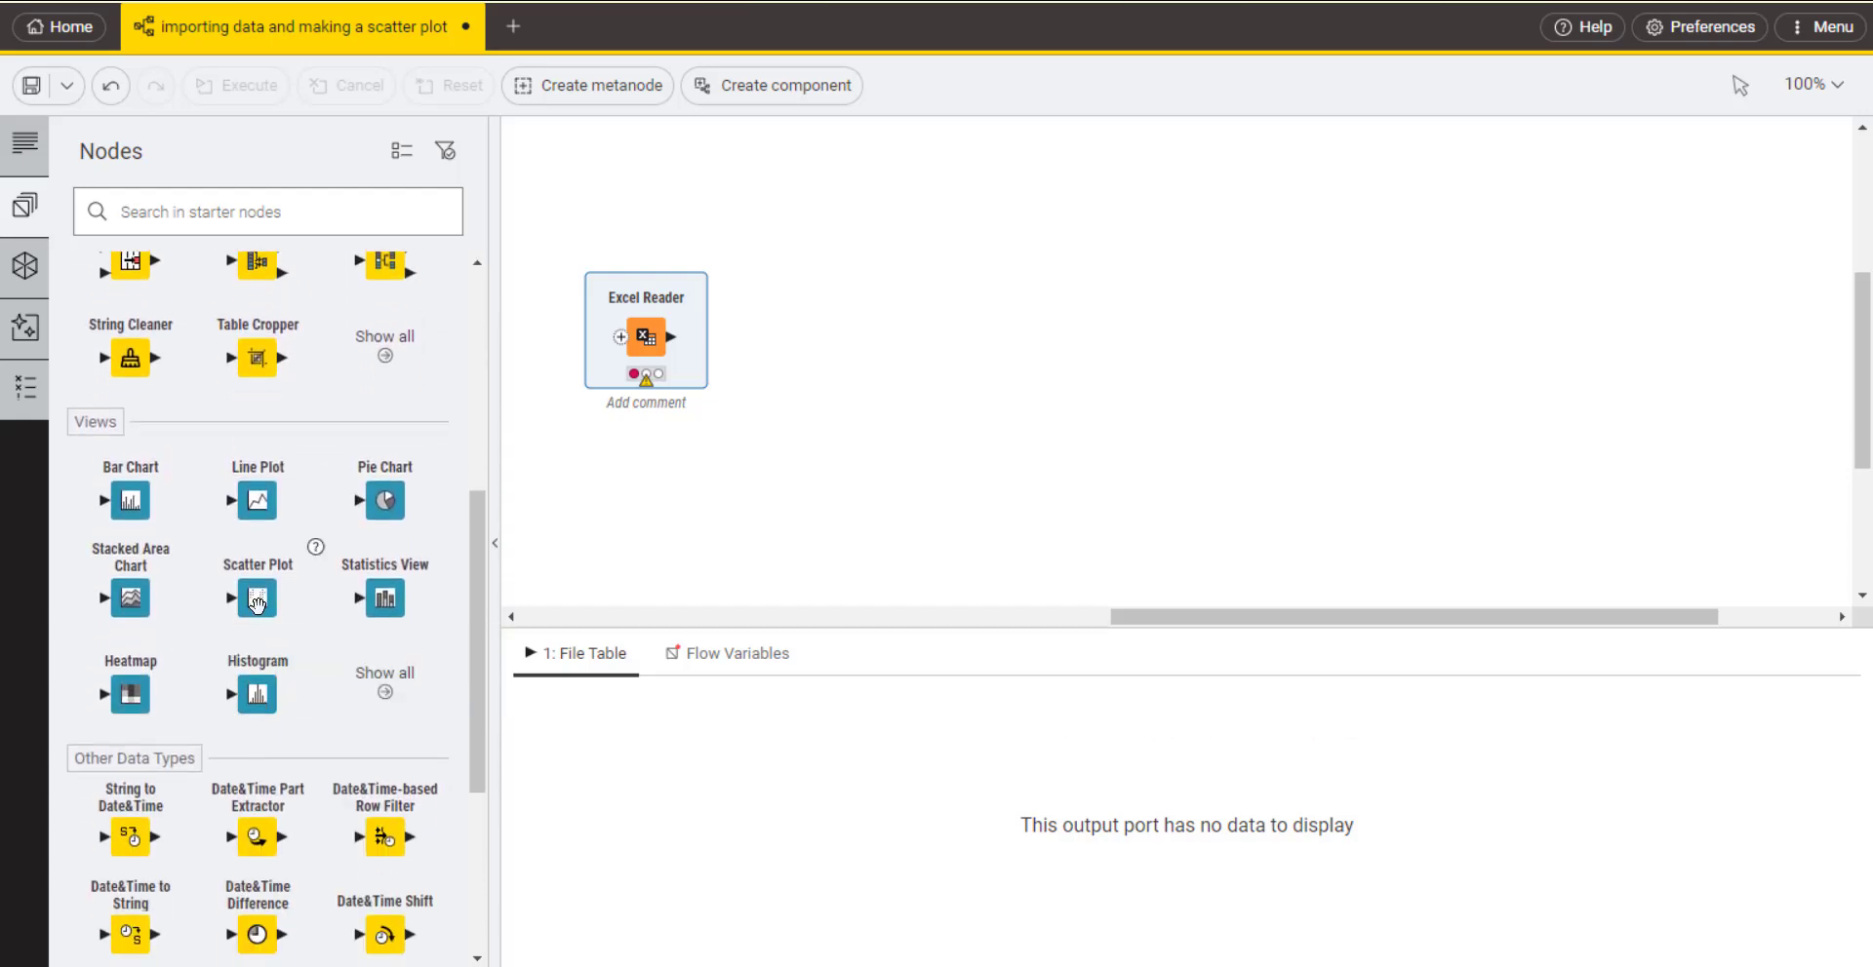
drag(258, 602, 800, 332)
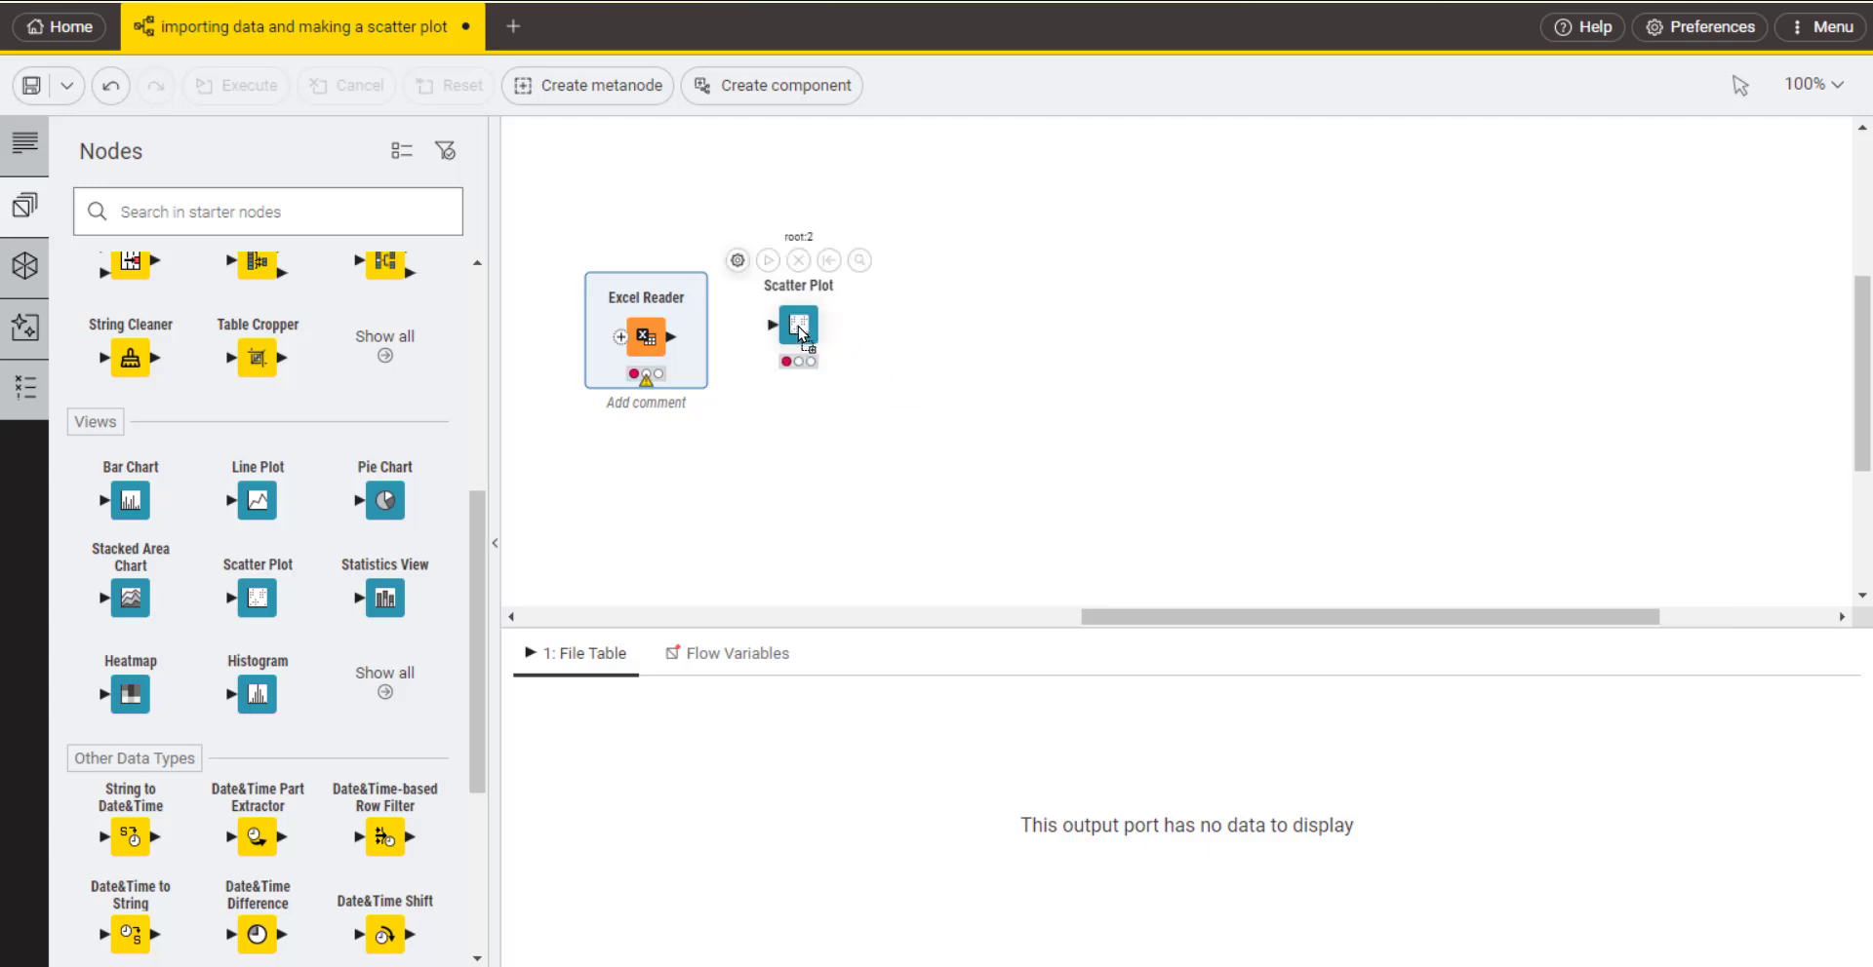
drag(671, 337, 806, 335)
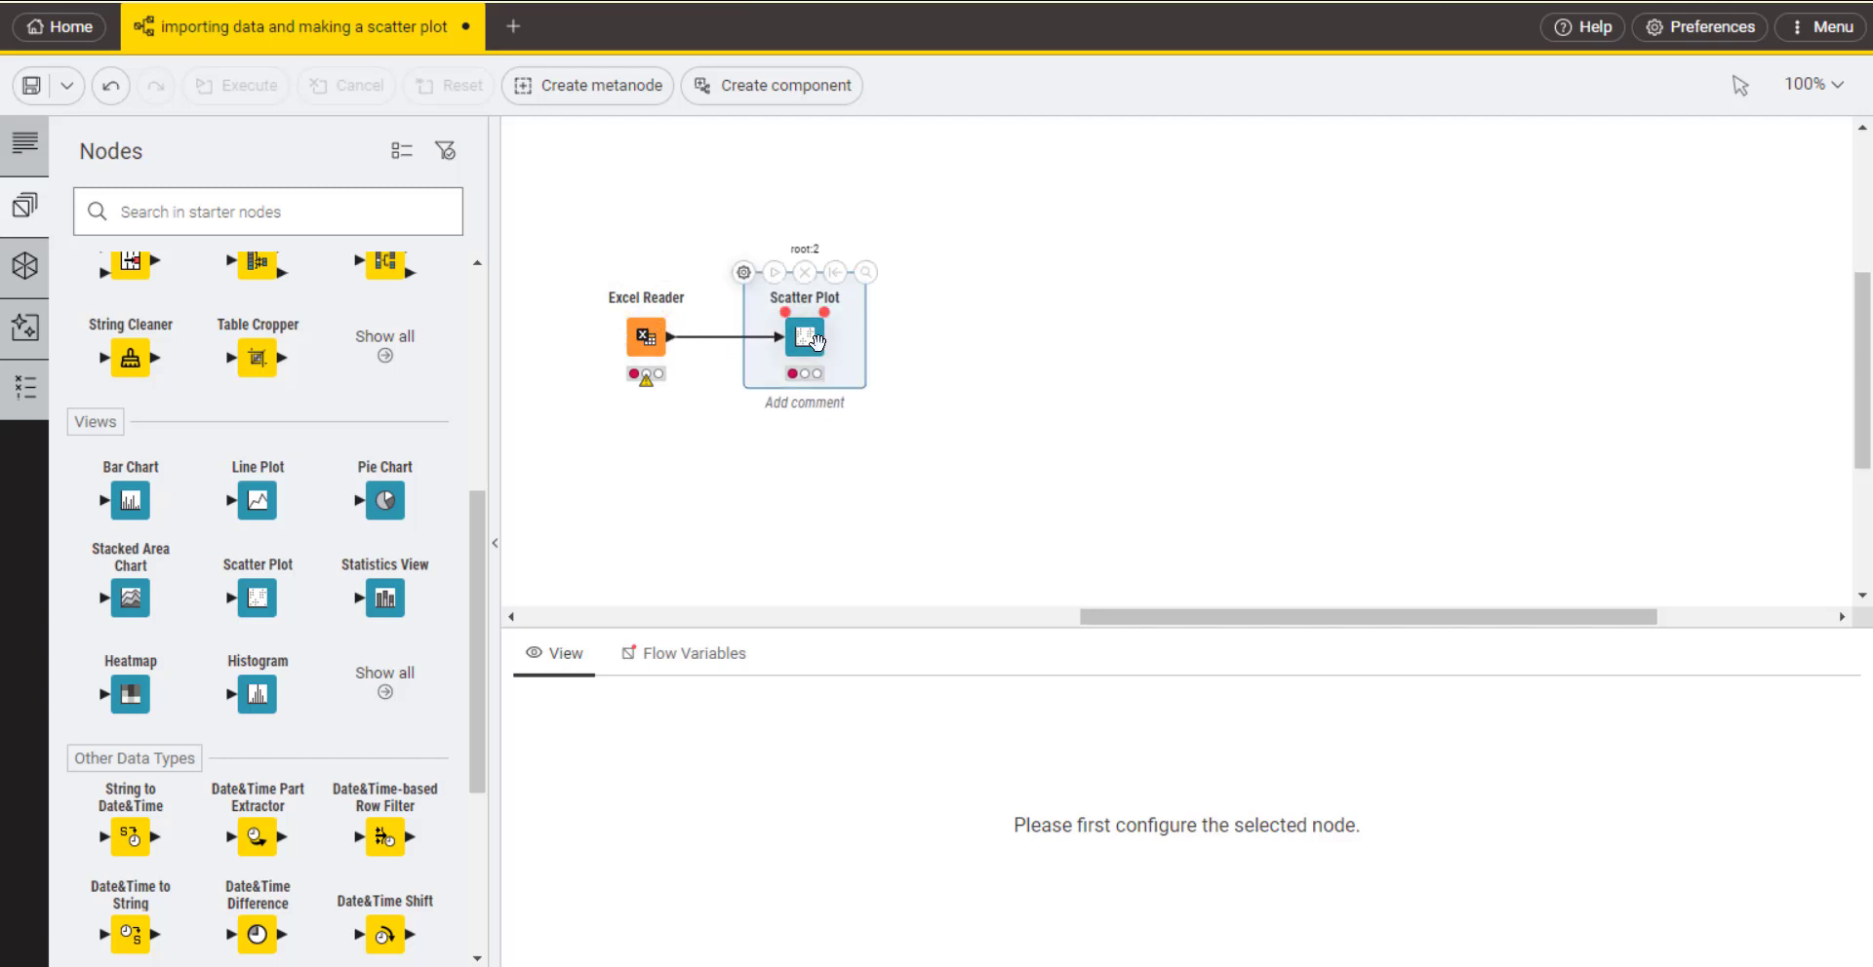
Step: Open the Excel Reader's configuration and browse to the Downloads folder for the input file
click(645, 338)
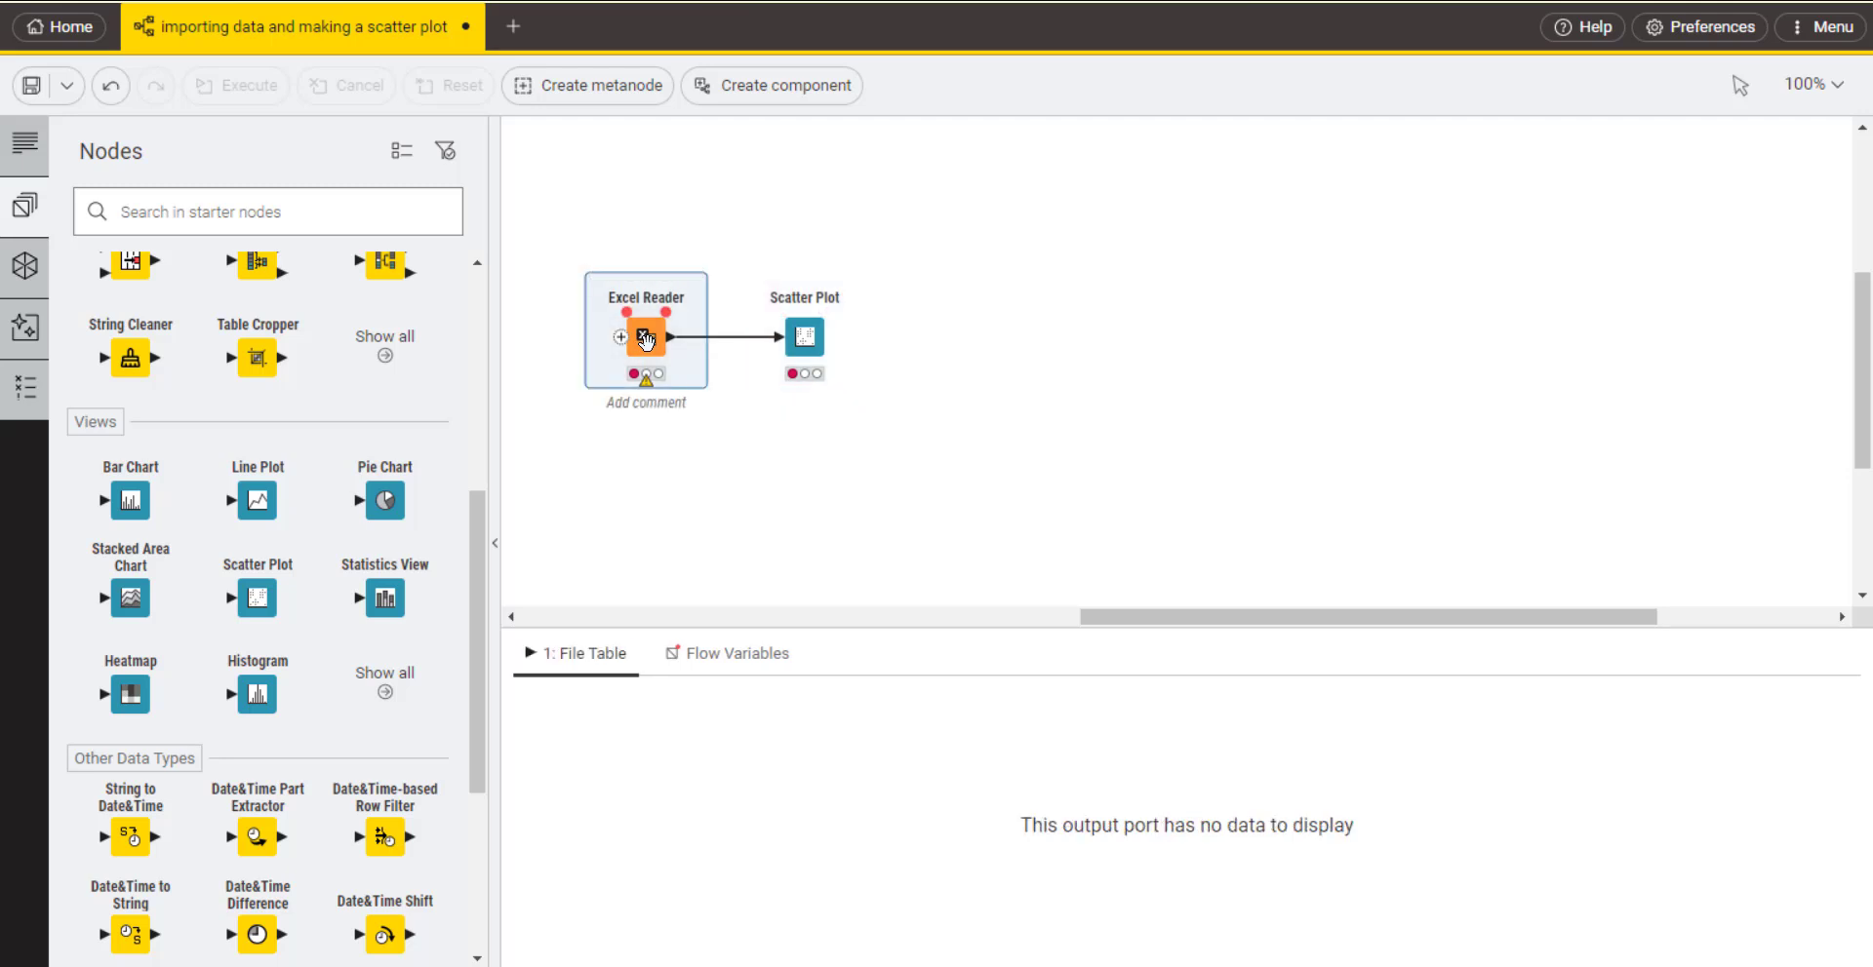
double_click(646, 339)
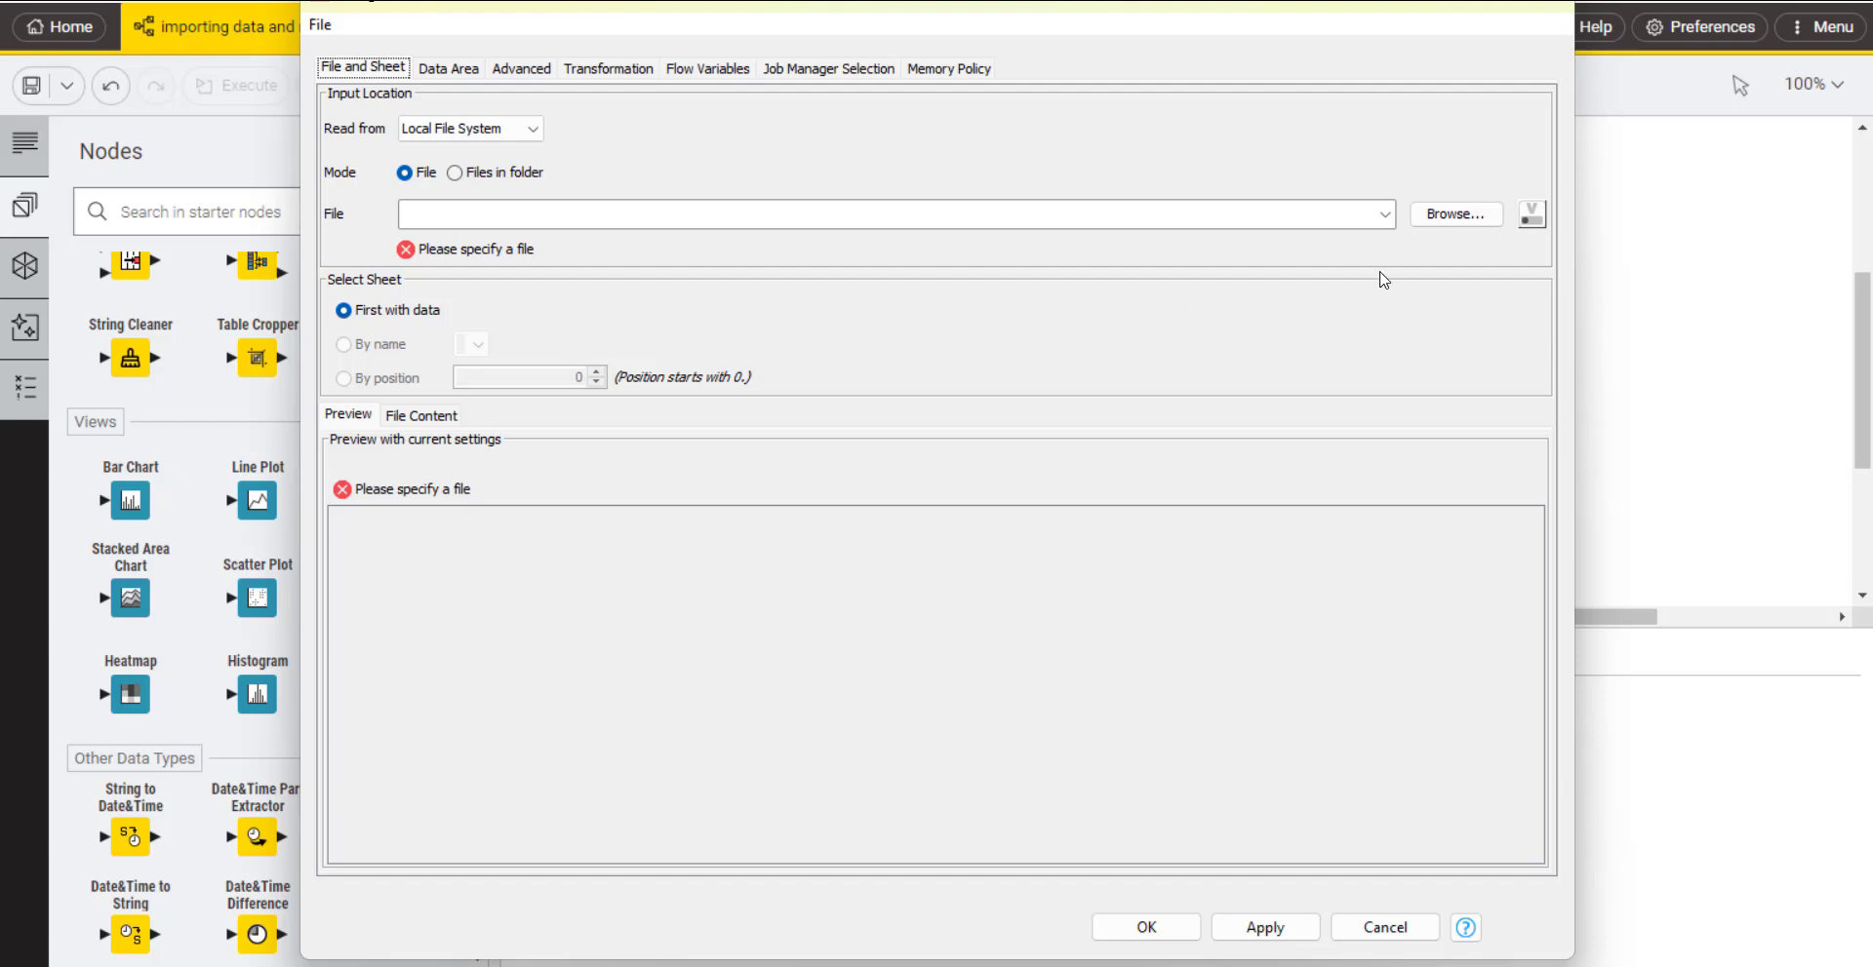
click(1449, 220)
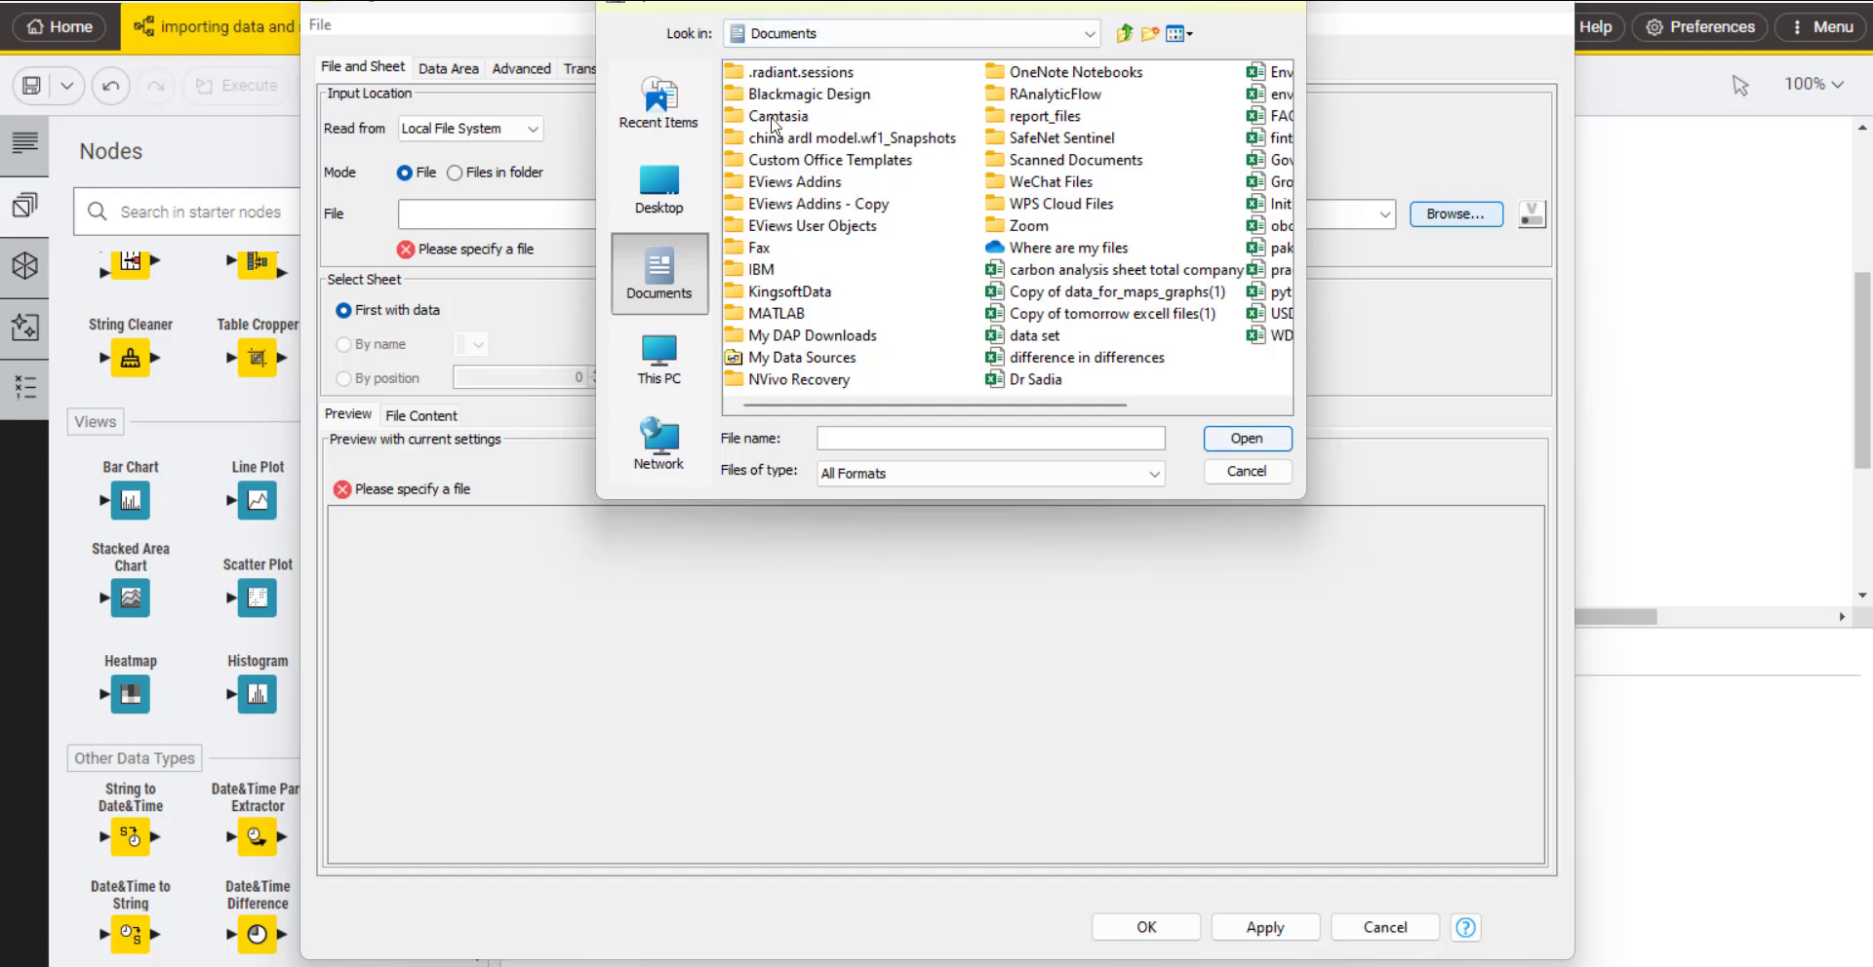
click(871, 176)
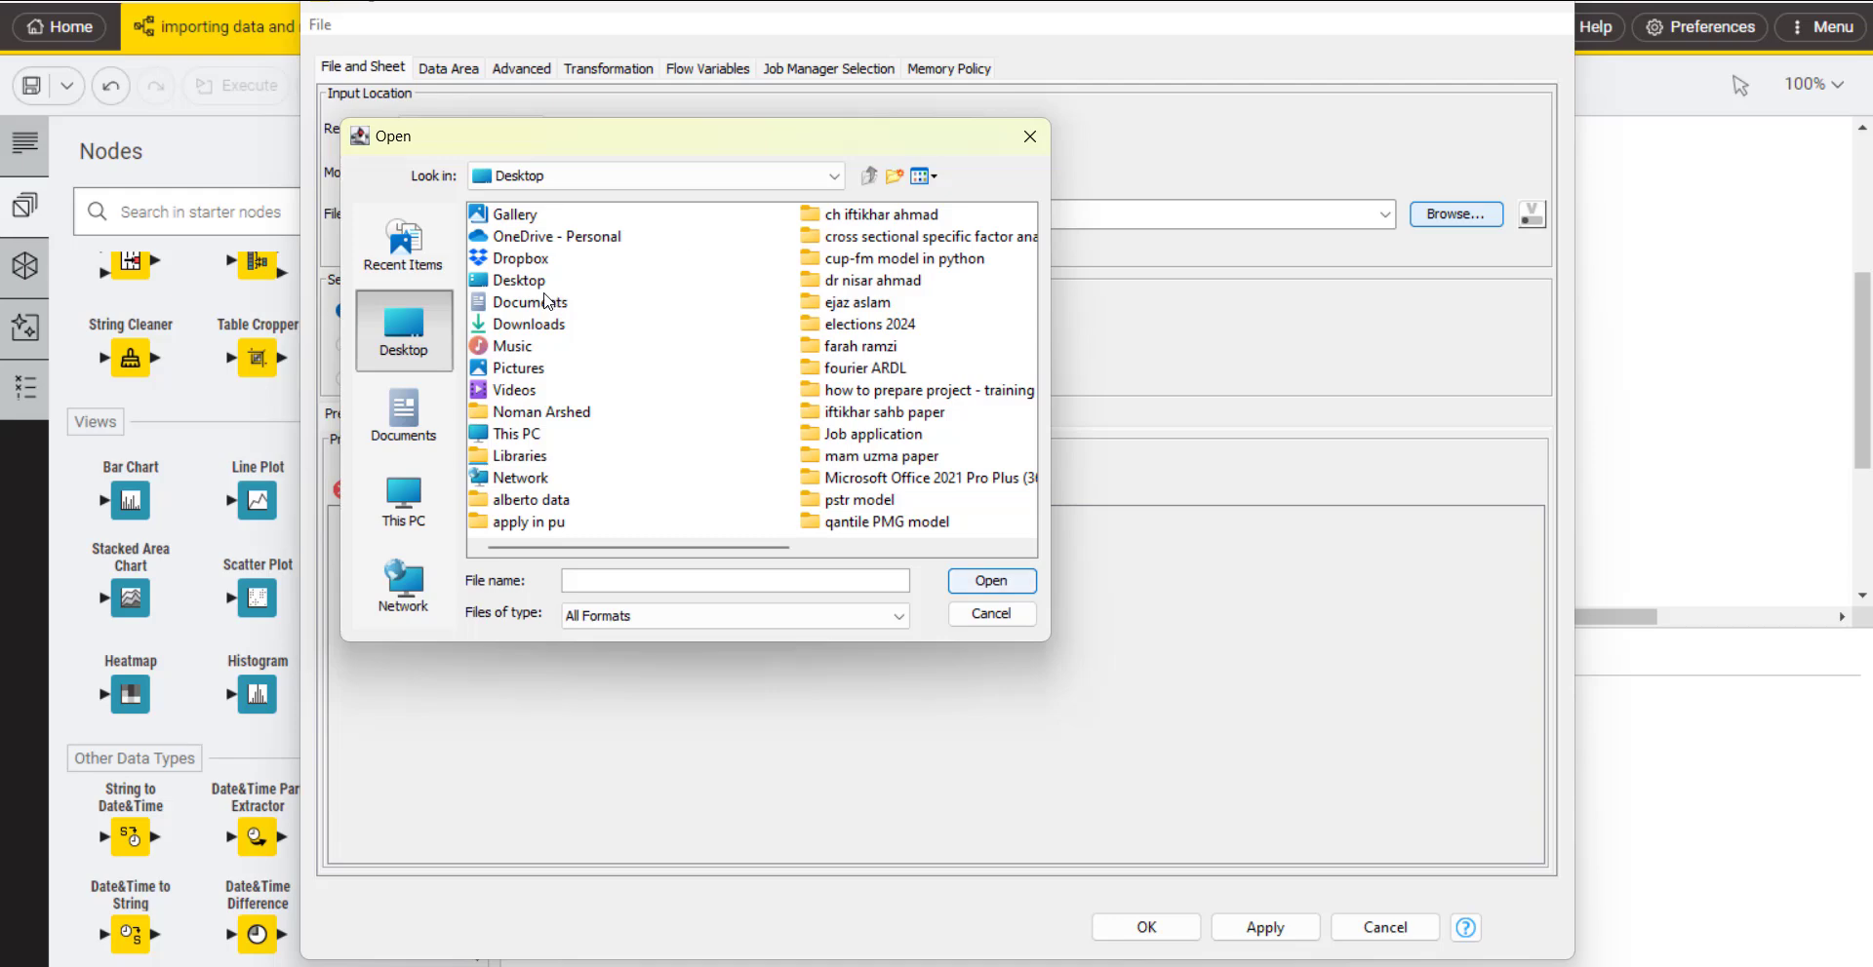
double_click(520, 330)
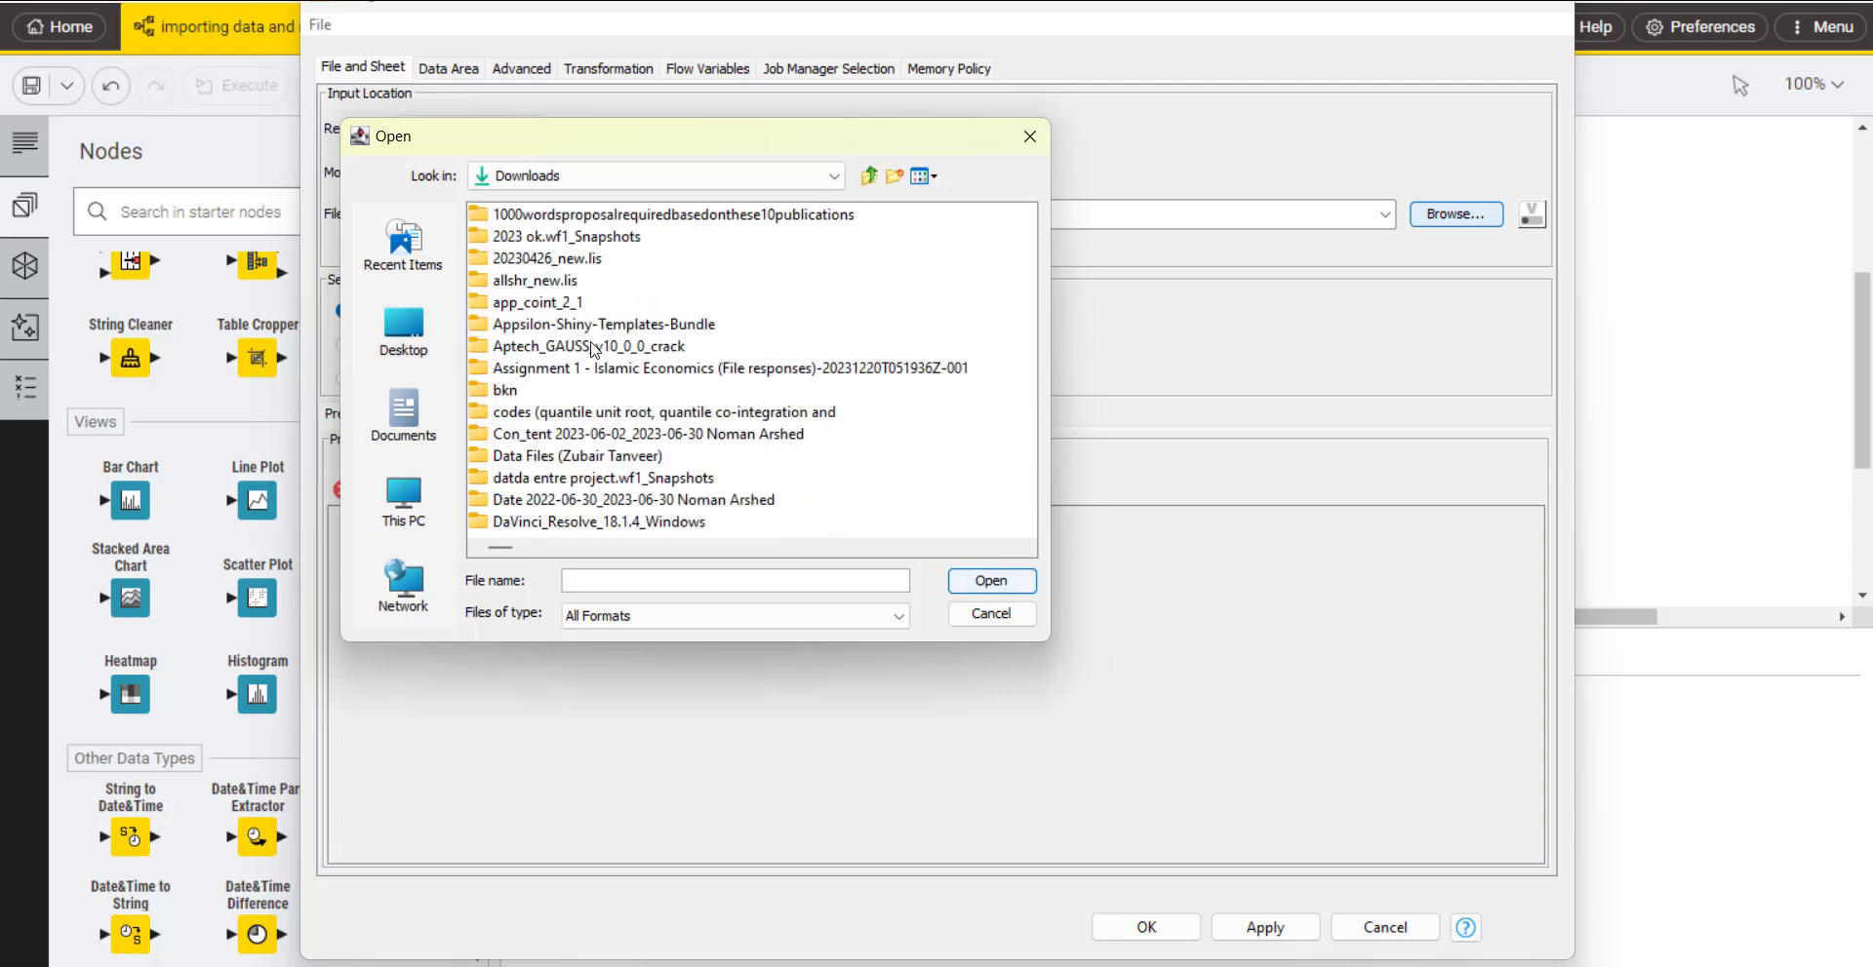
Step: Load masterdata 29-4-24.xlsx from the Downloads folder as the Excel Reader's input file
click(534, 306)
key(m)
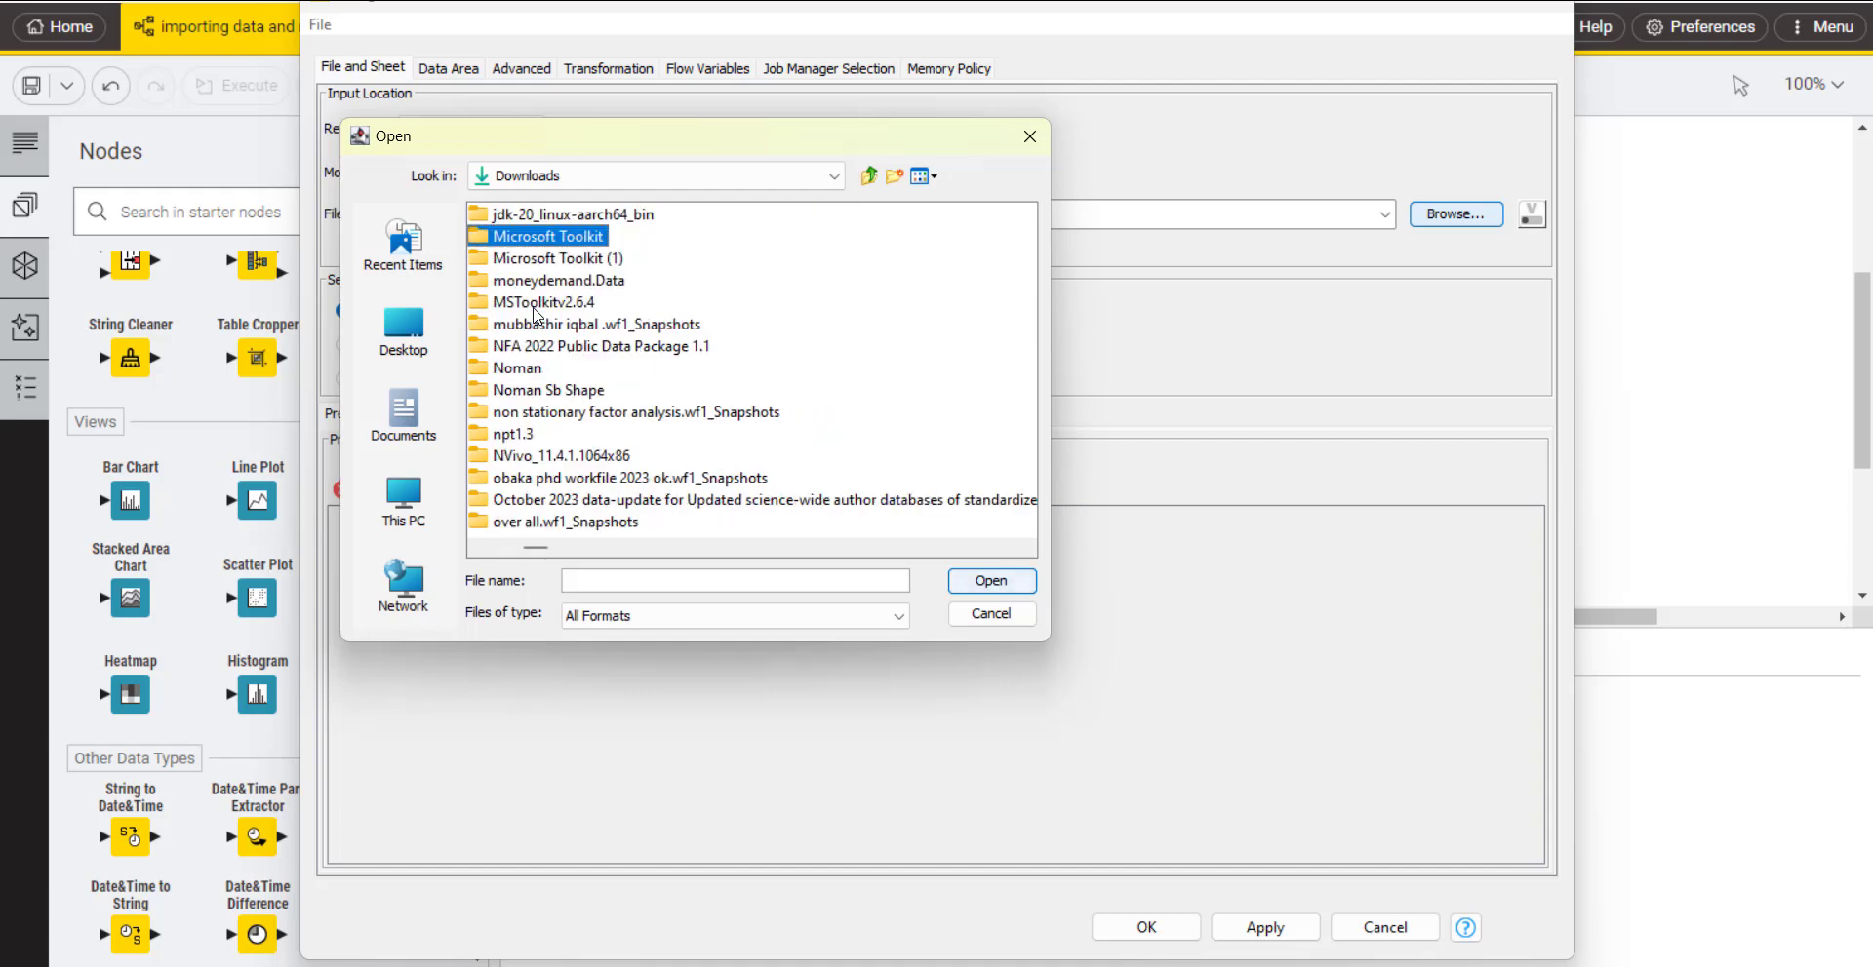
key(m)
key(m)
key(m)
key(m)
key(m)
key(m)
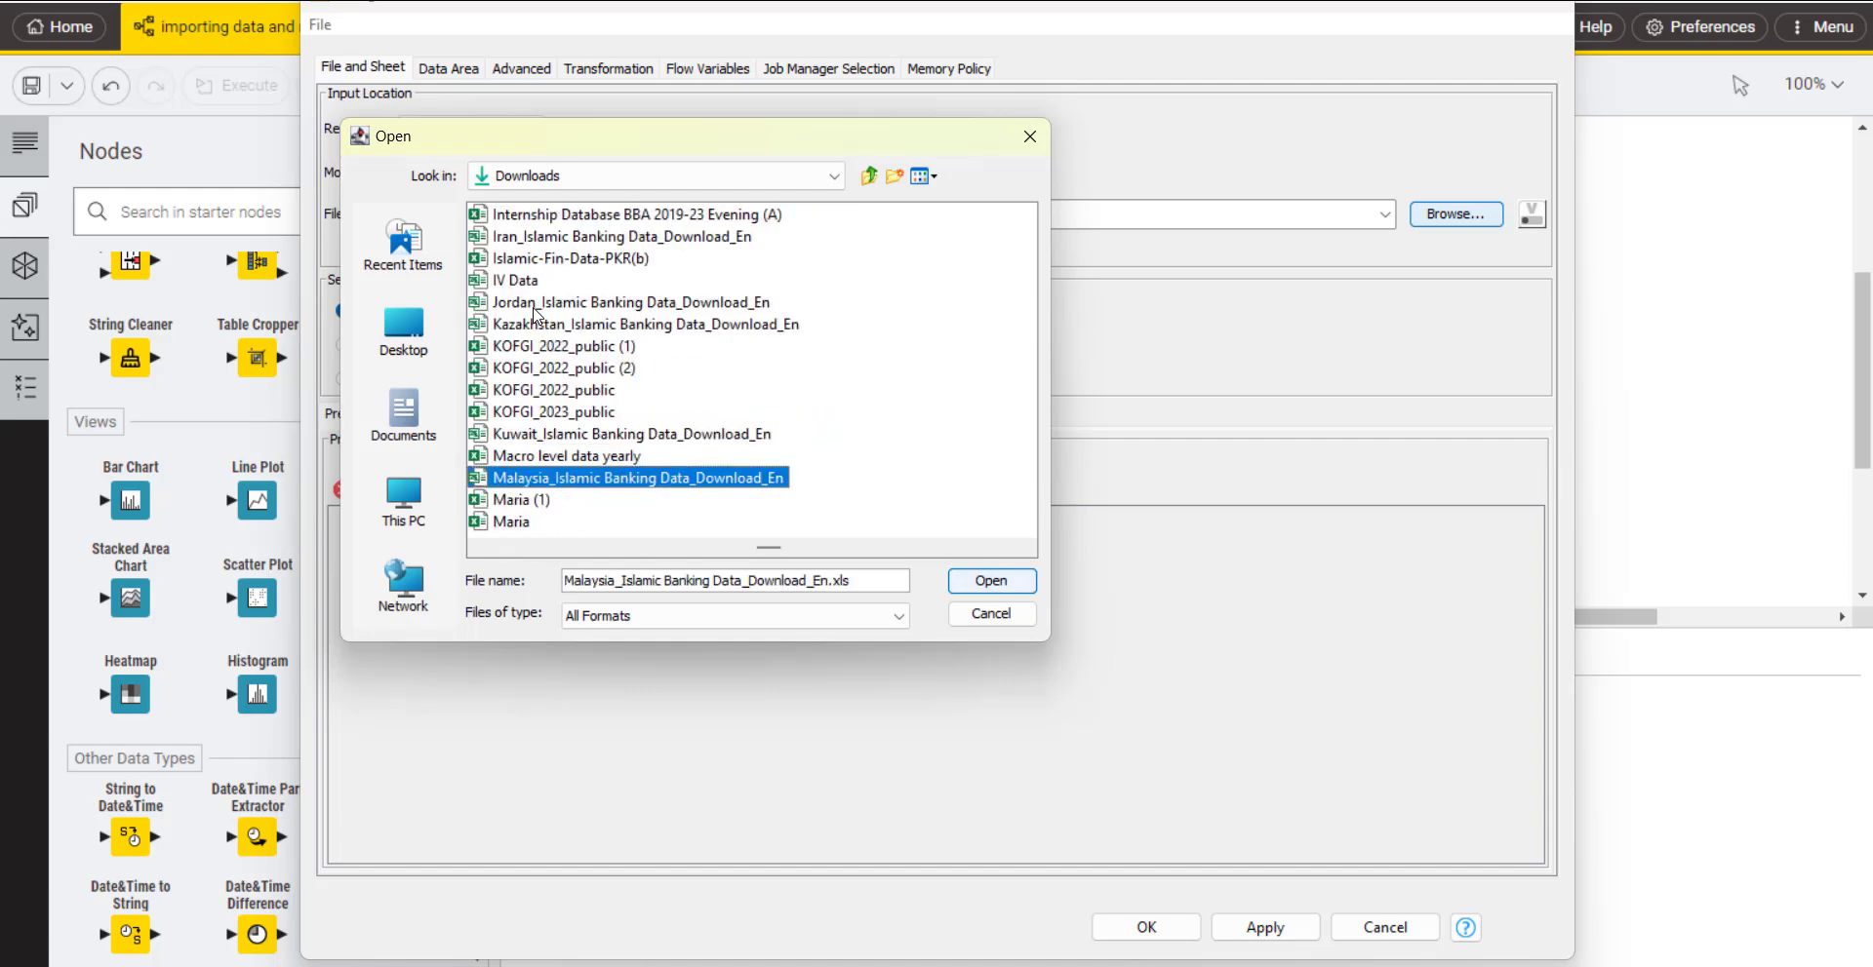
key(m)
key(m)
key(m)
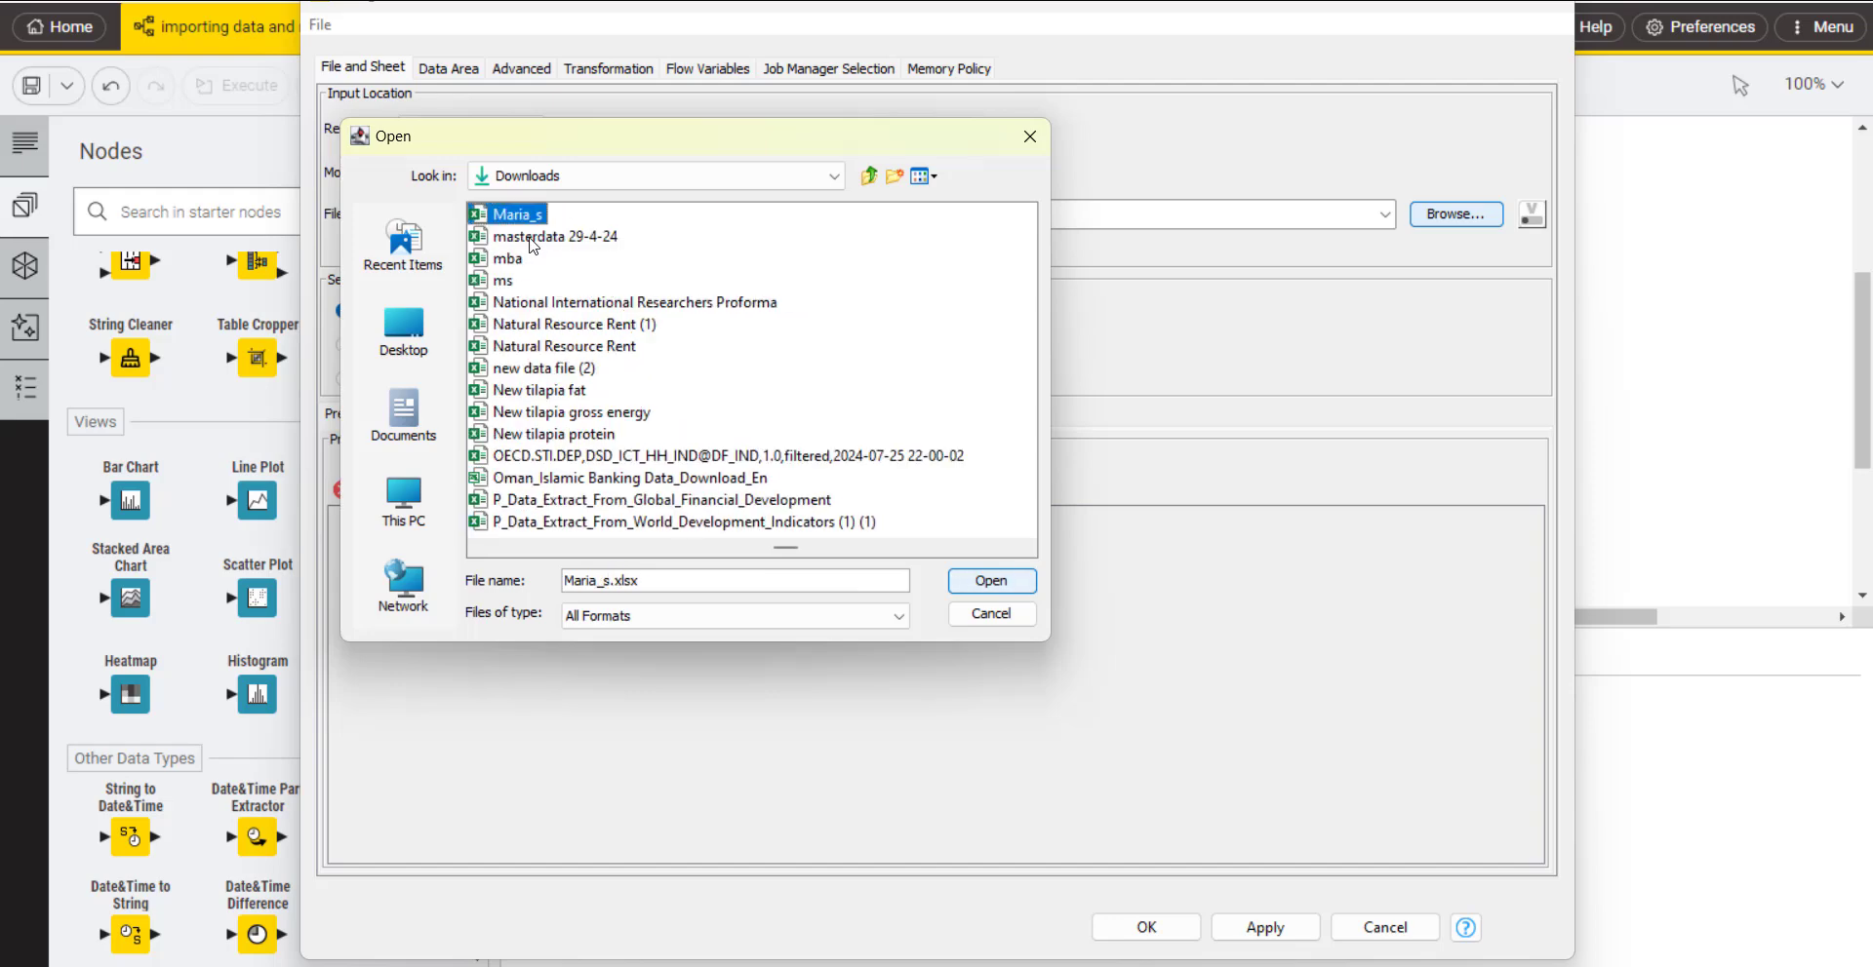
double_click(524, 239)
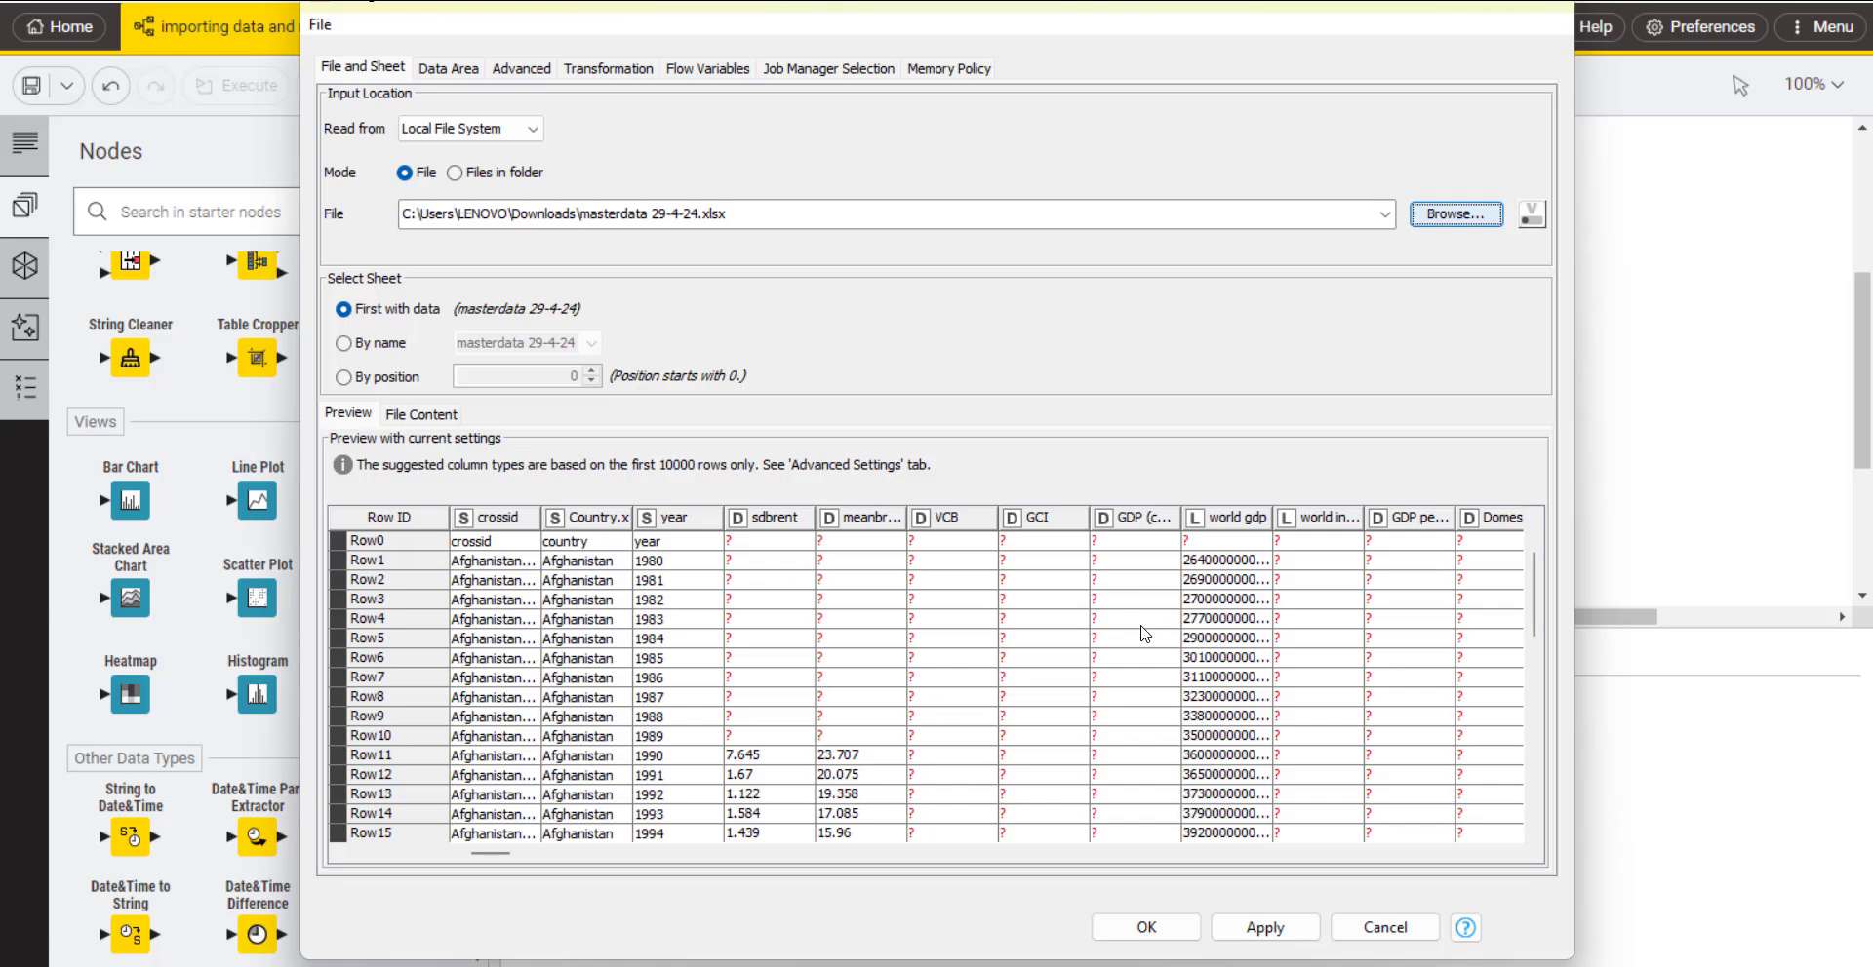
Step: Review the data area and advanced settings, set the hdi column's type to Number (long), and accept the Excel Reader configuration
click(450, 70)
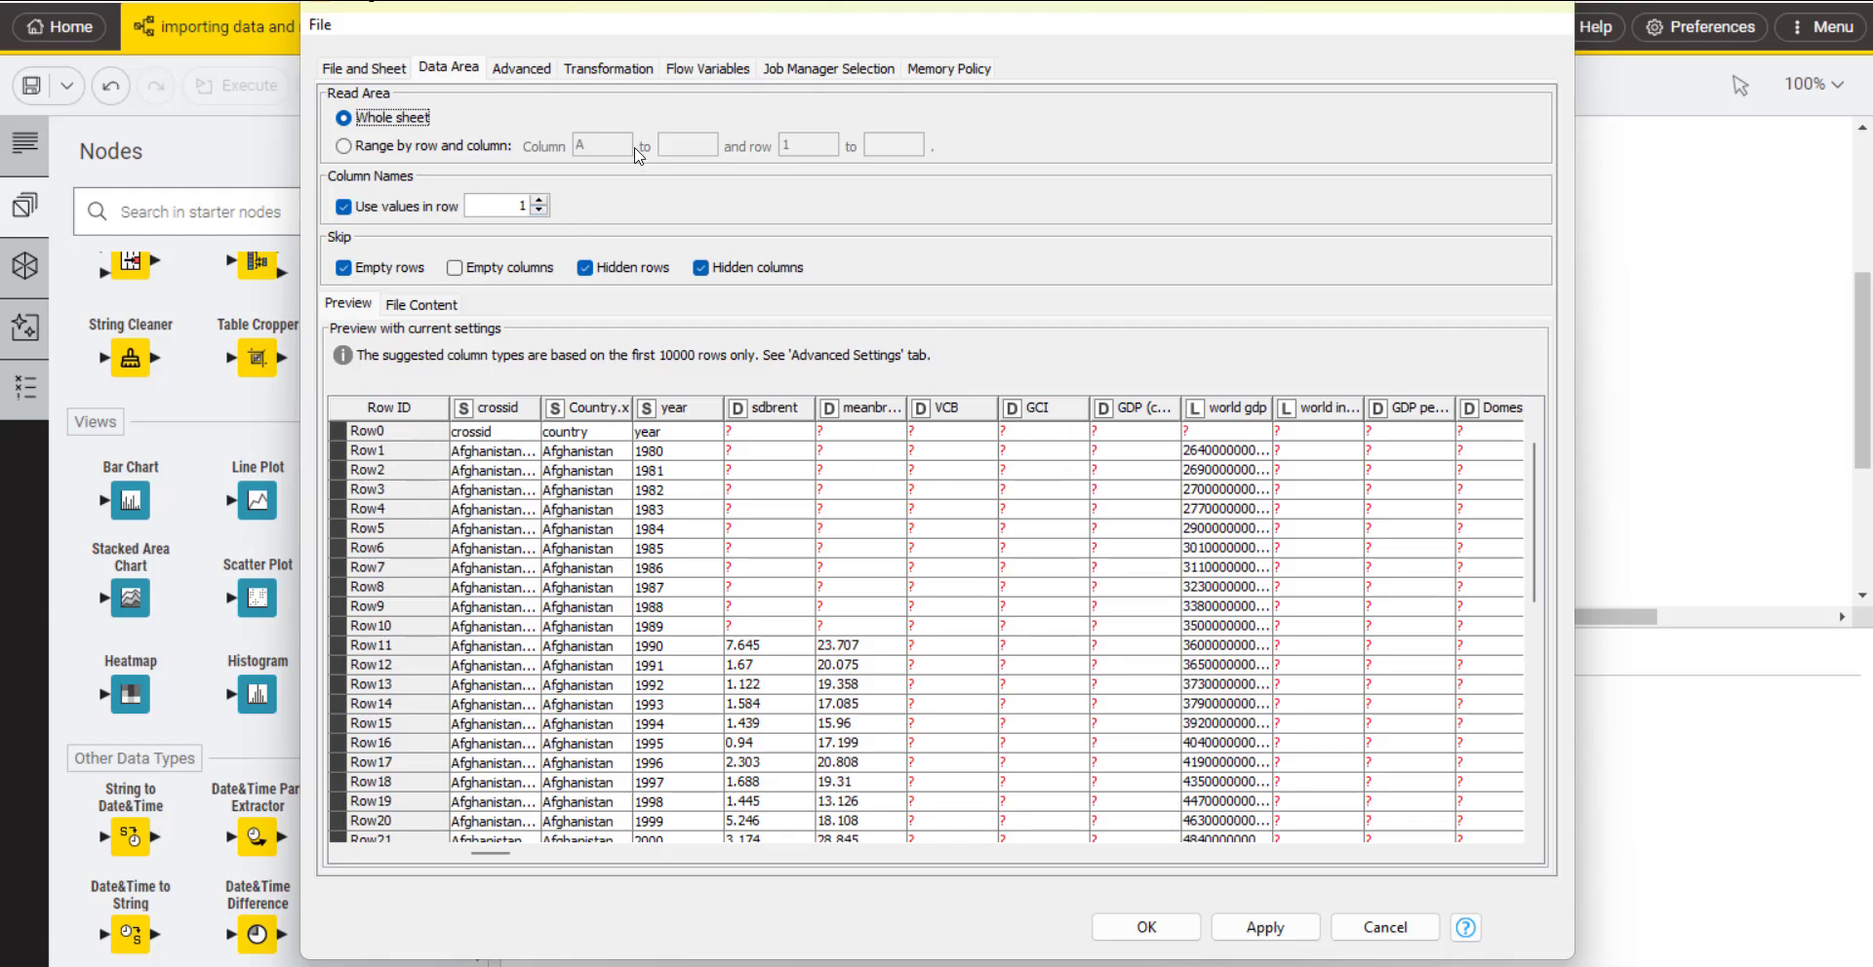
click(519, 71)
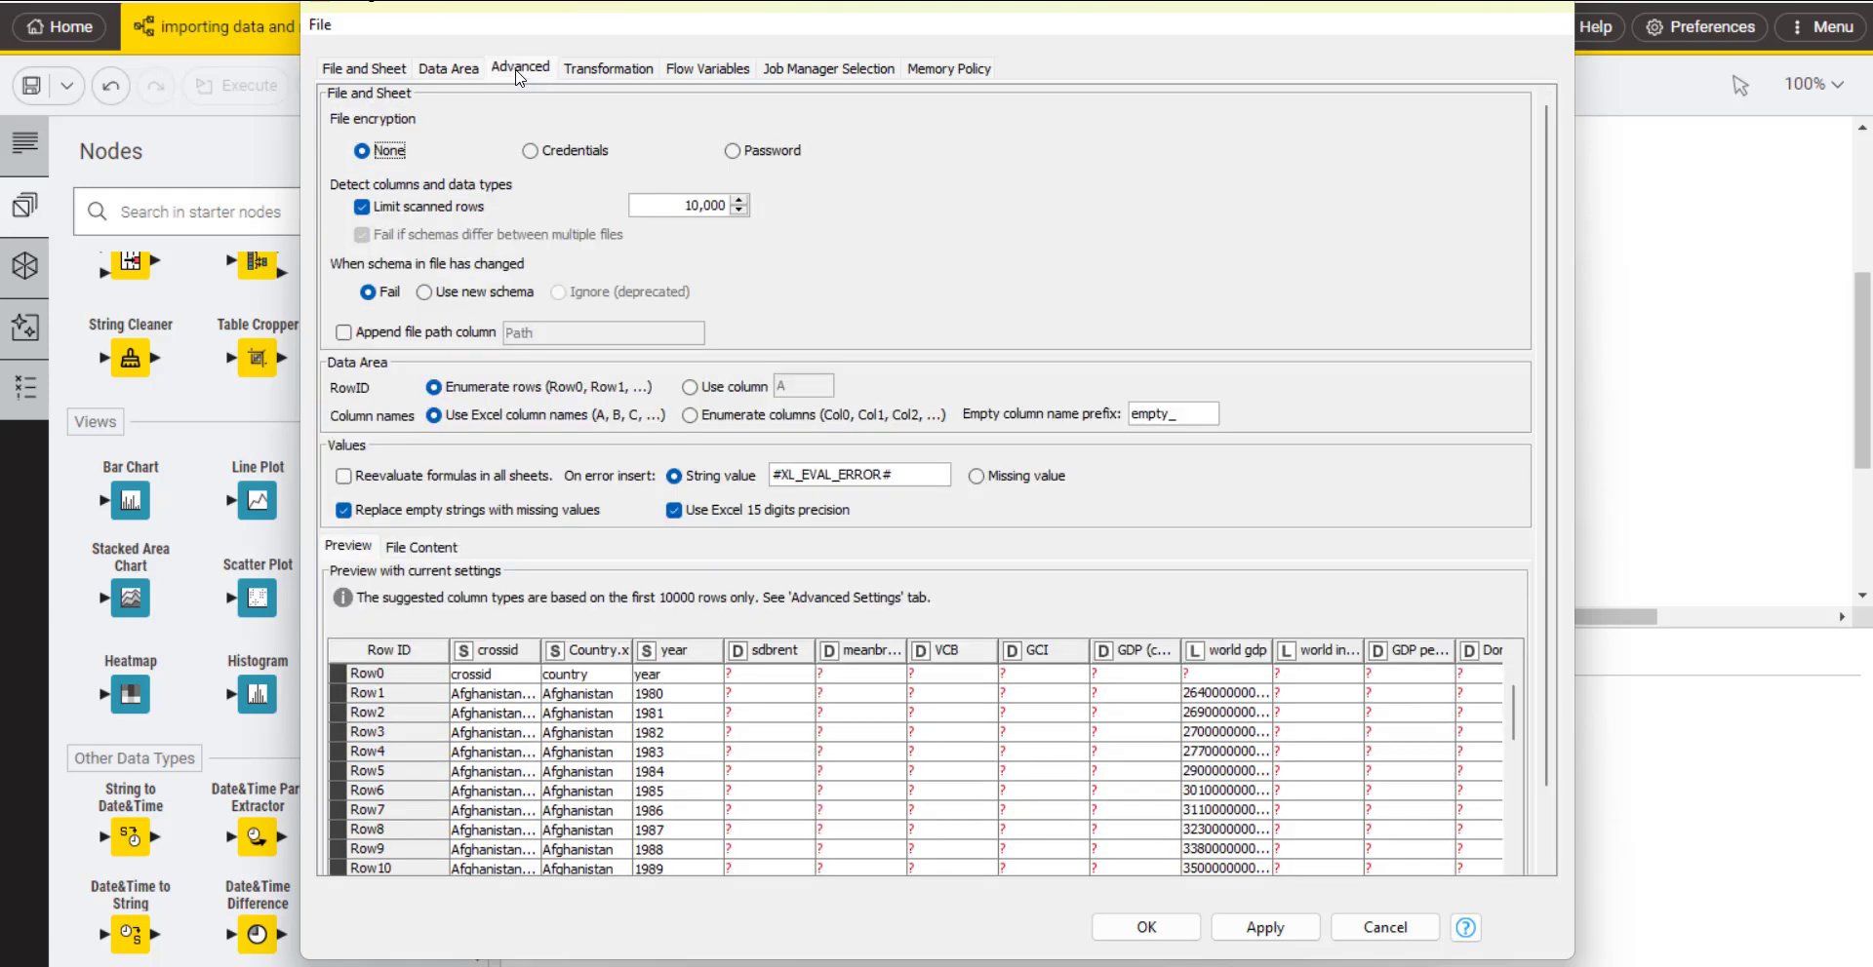
click(594, 70)
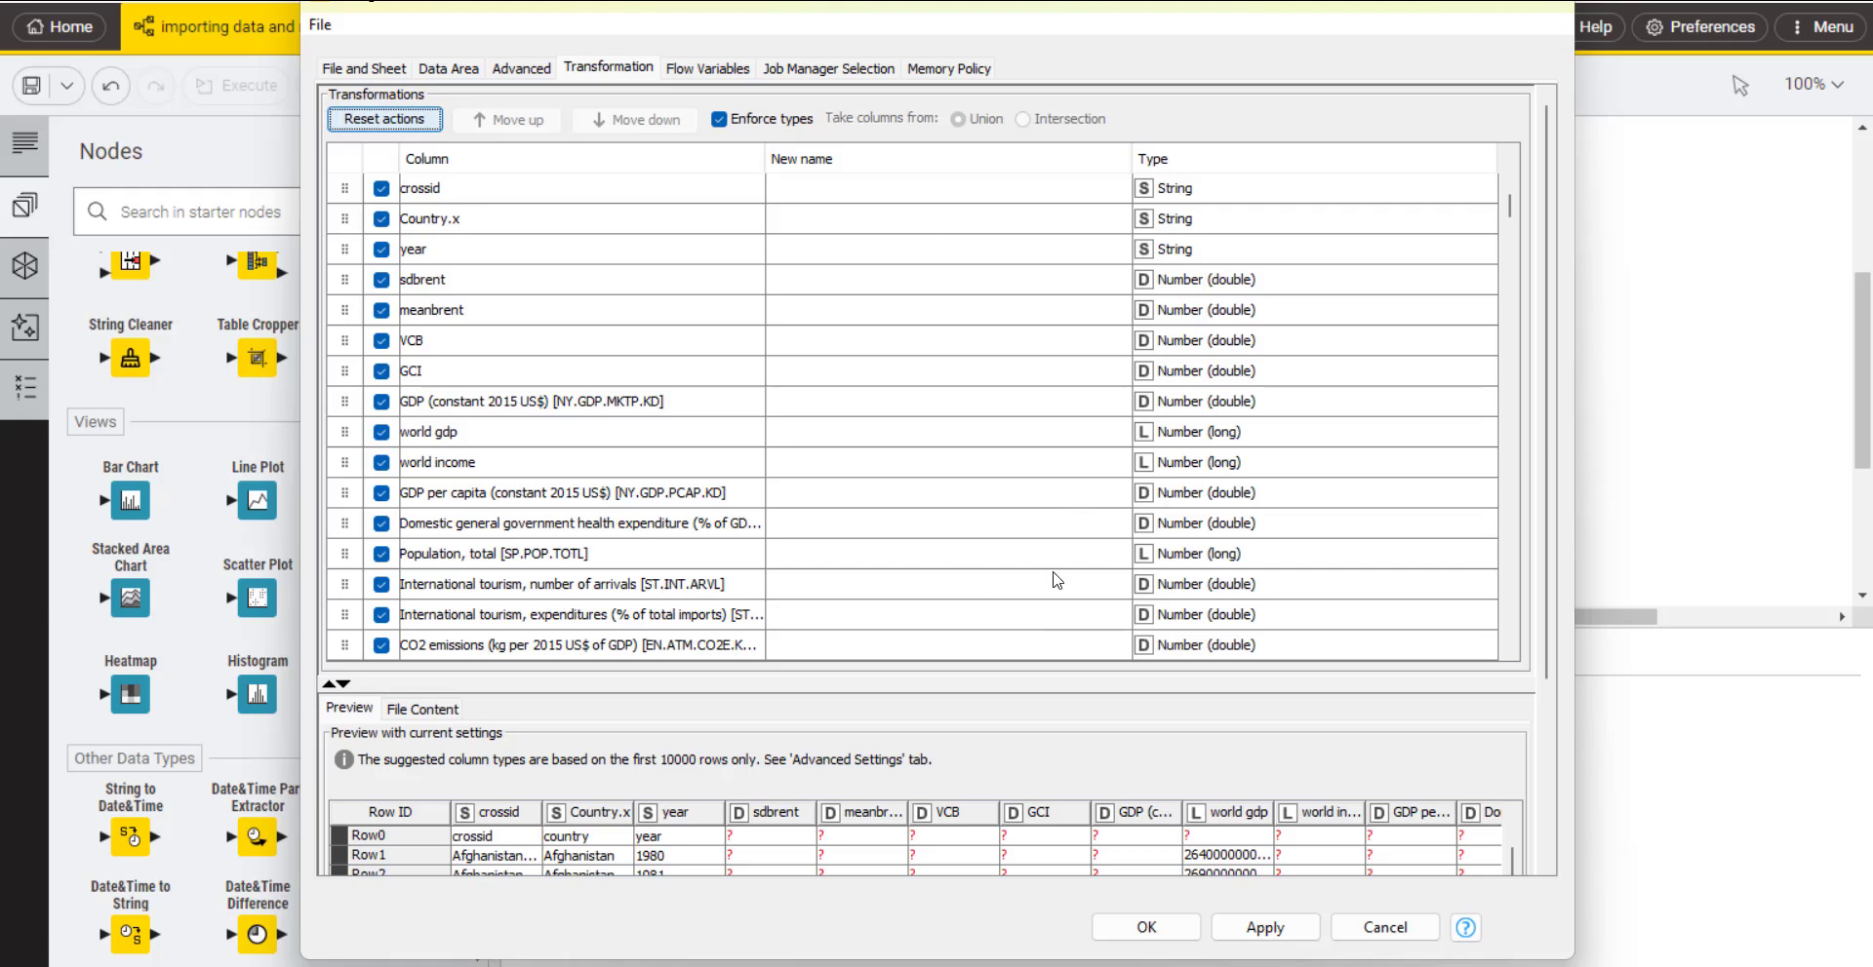
scroll(894, 604, down, 10)
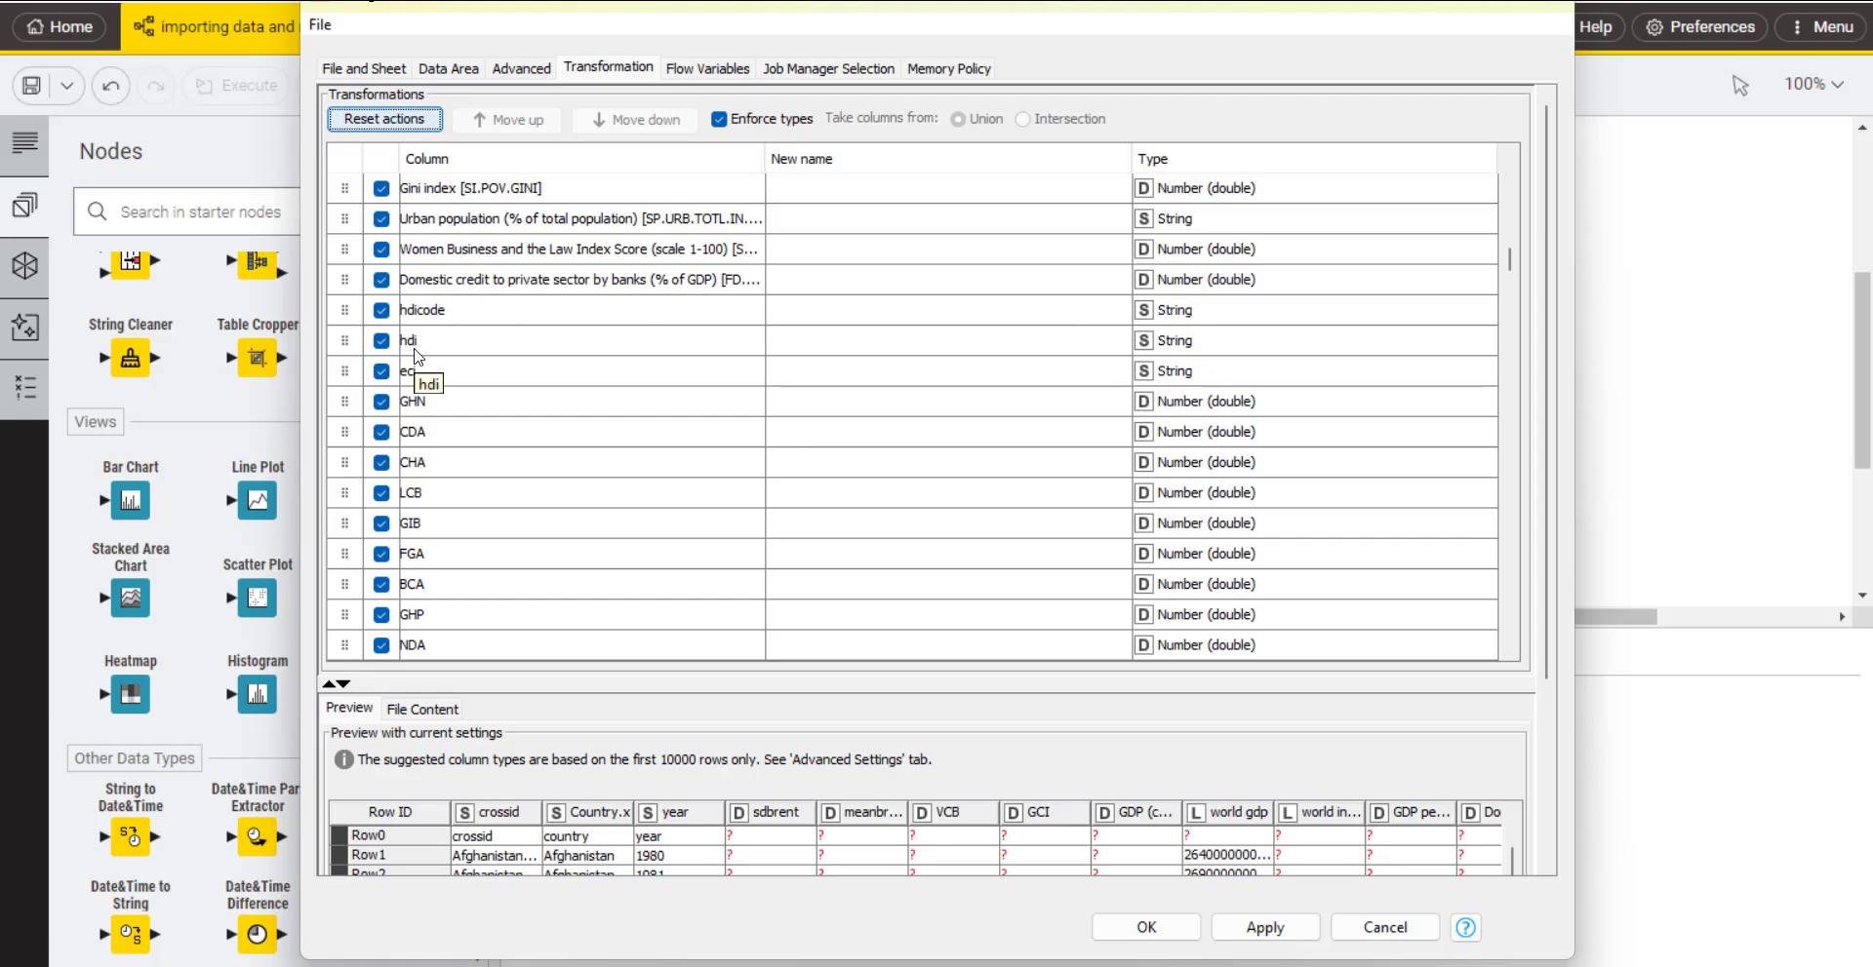
click(1184, 349)
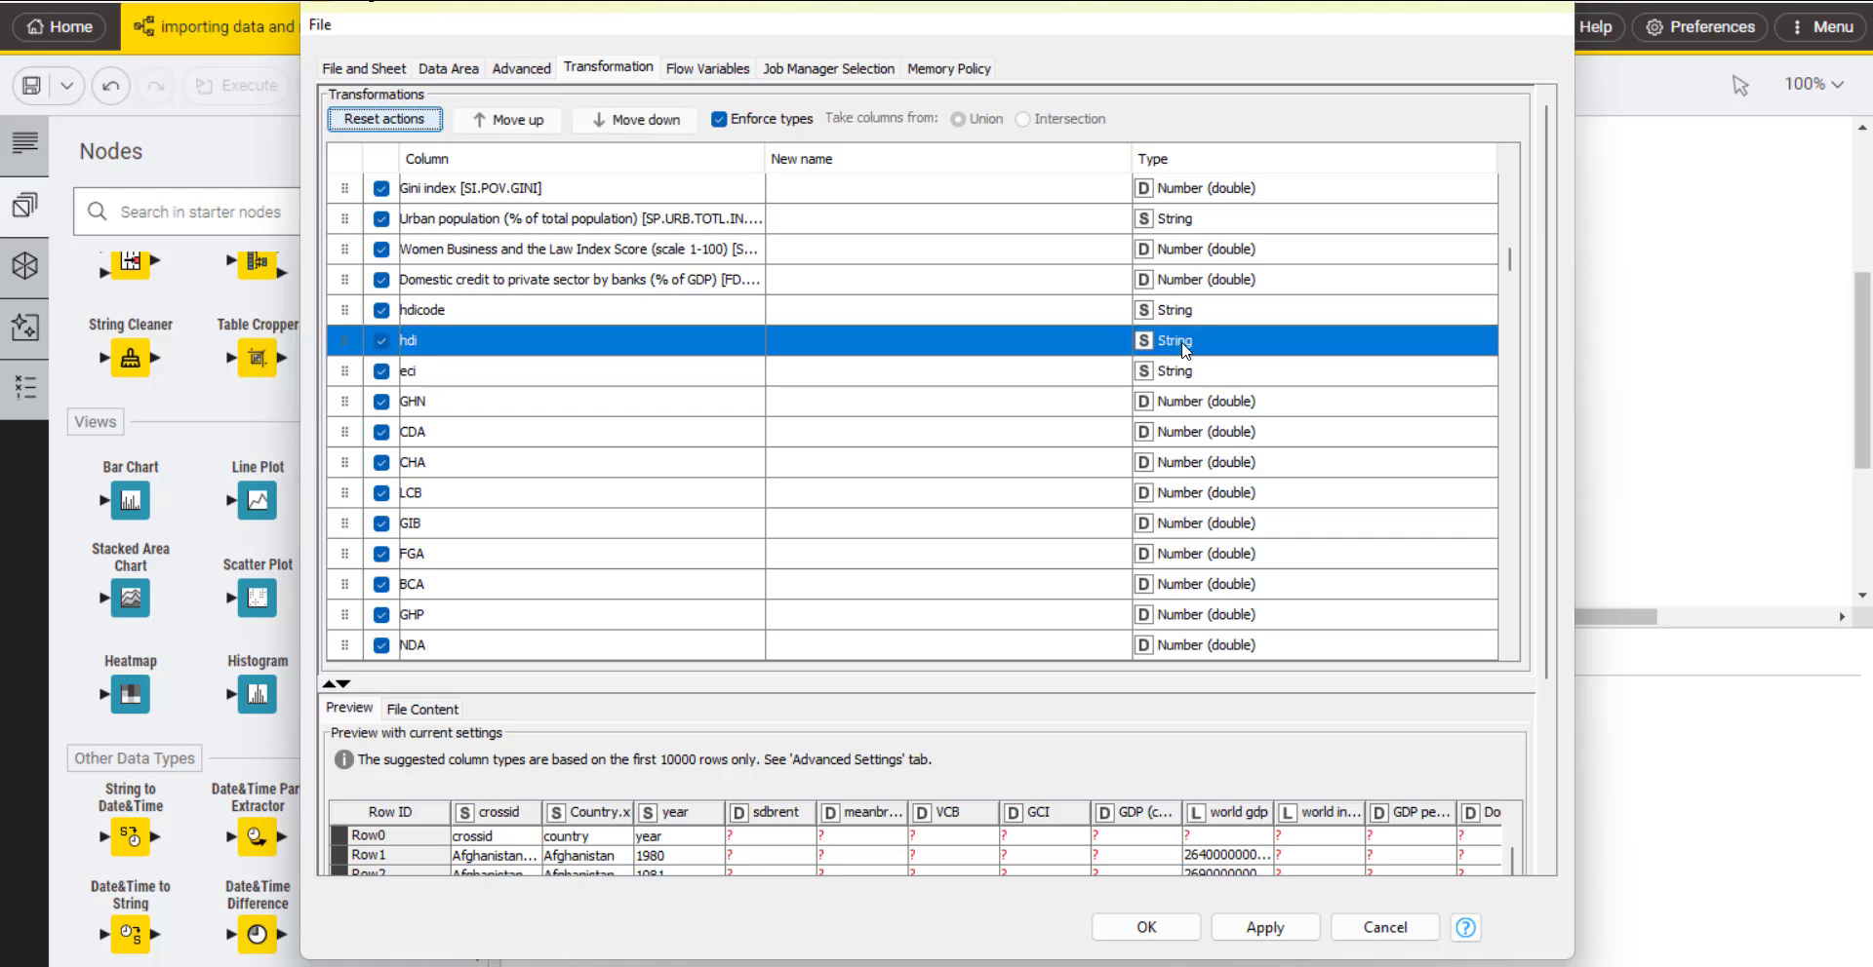
click(1184, 349)
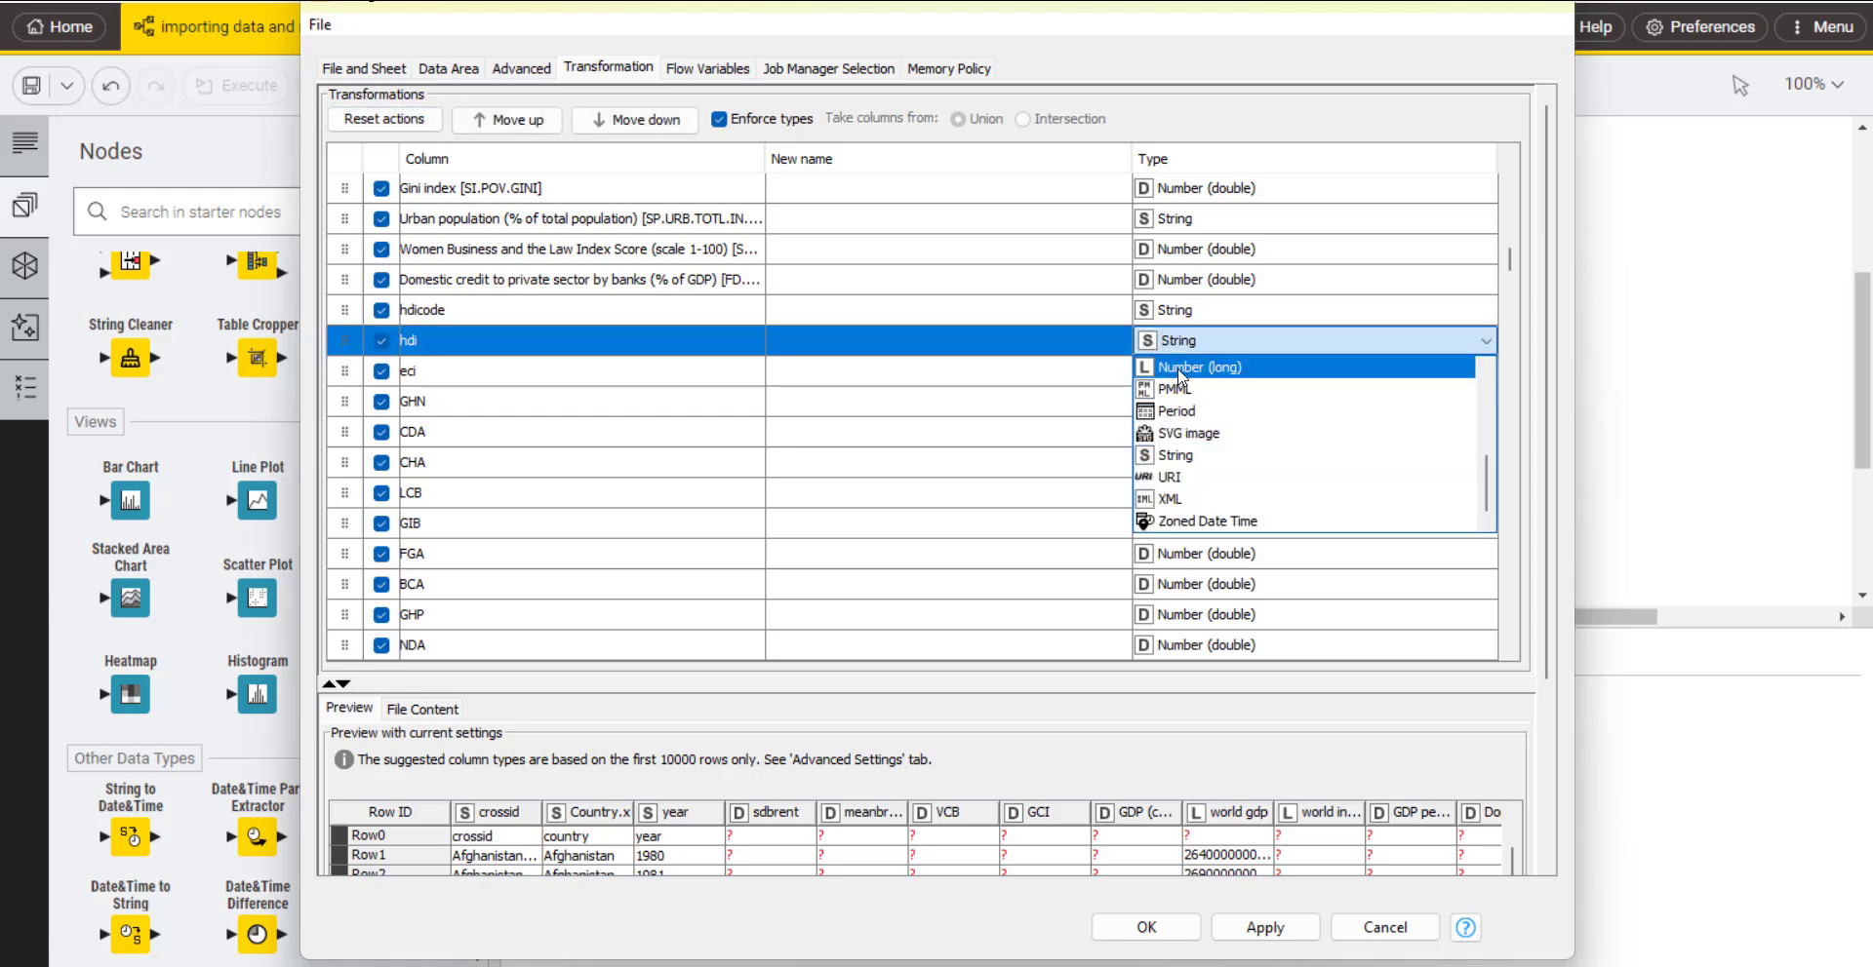
click(1194, 366)
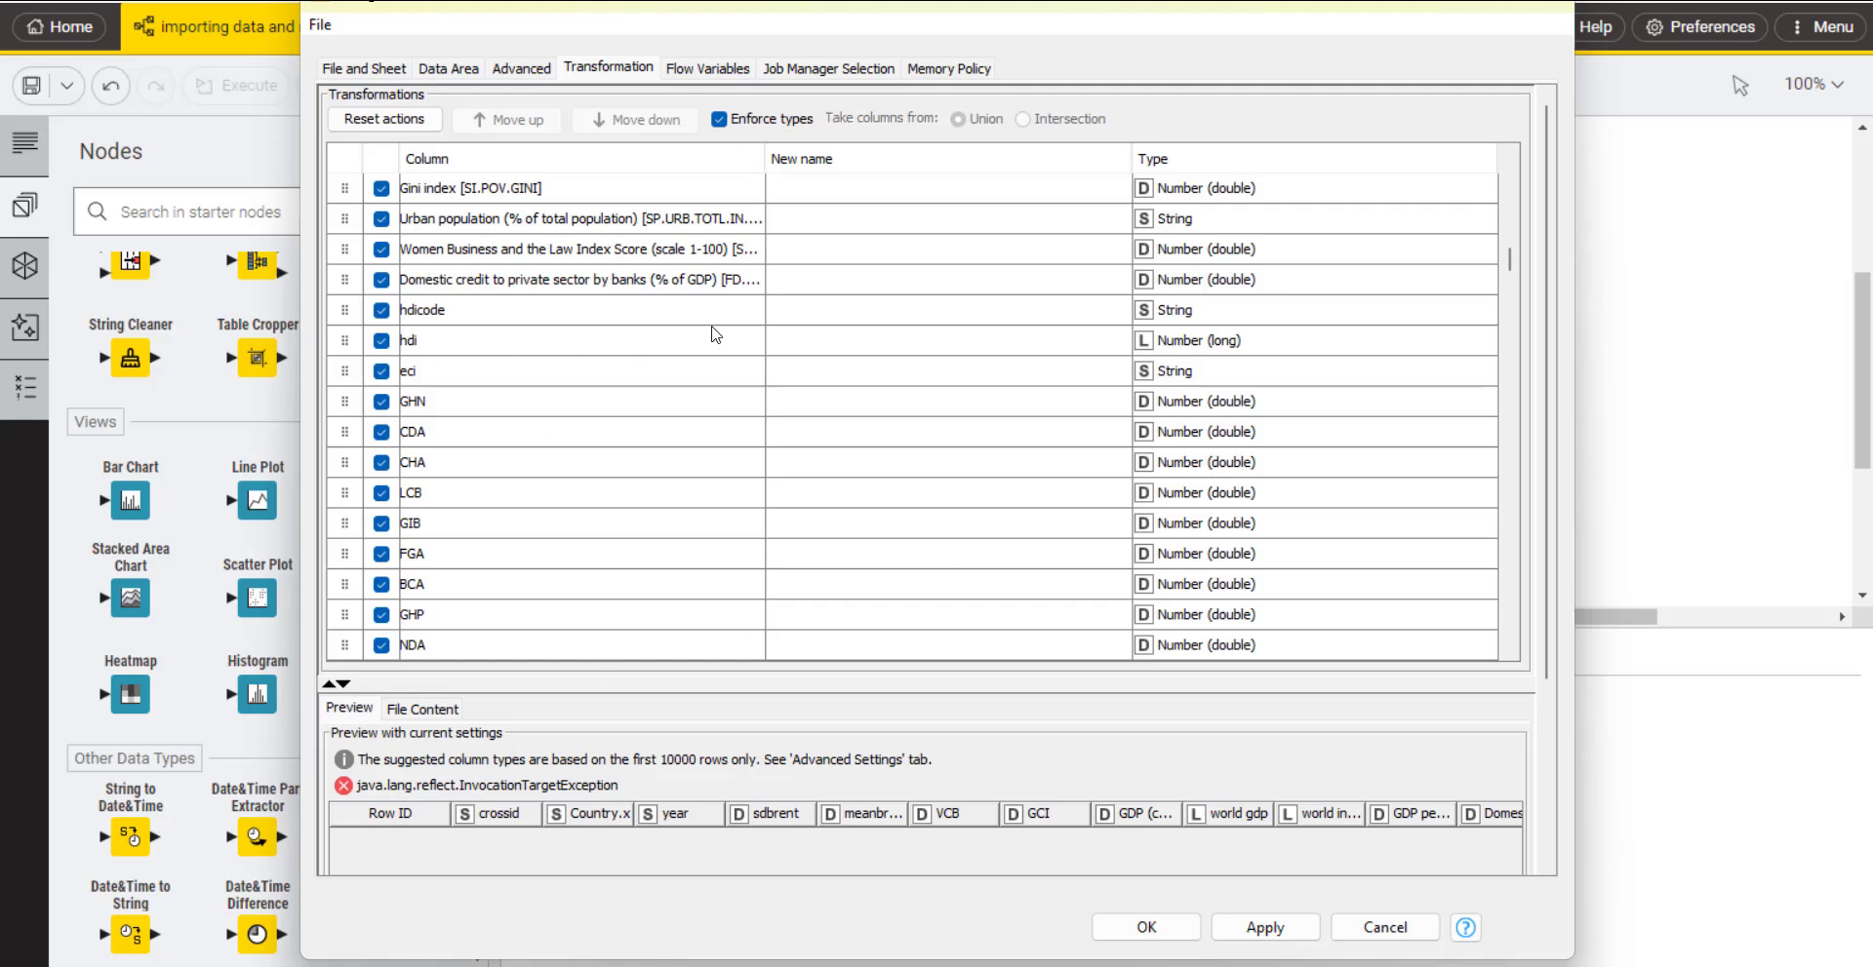
click(1148, 928)
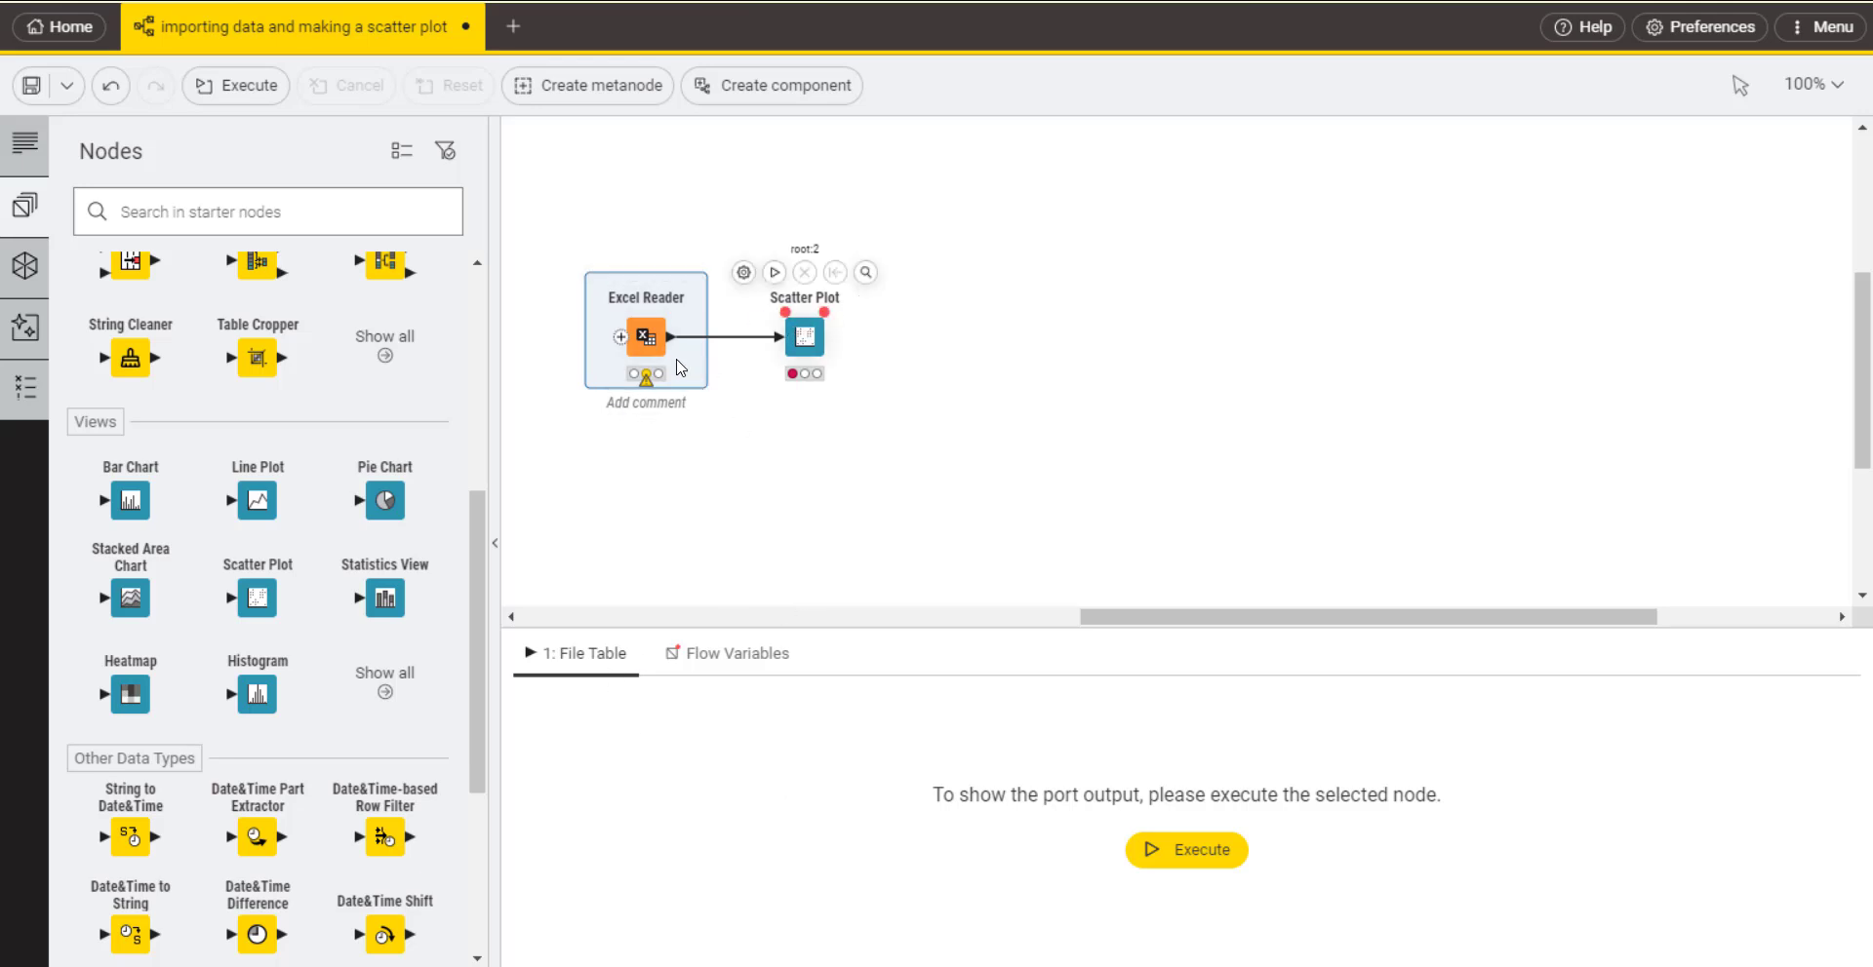
Step: Check the Scatter Plot node's configuration for available horizontal dimension columns, and close it without changes
click(803, 340)
double_click(803, 339)
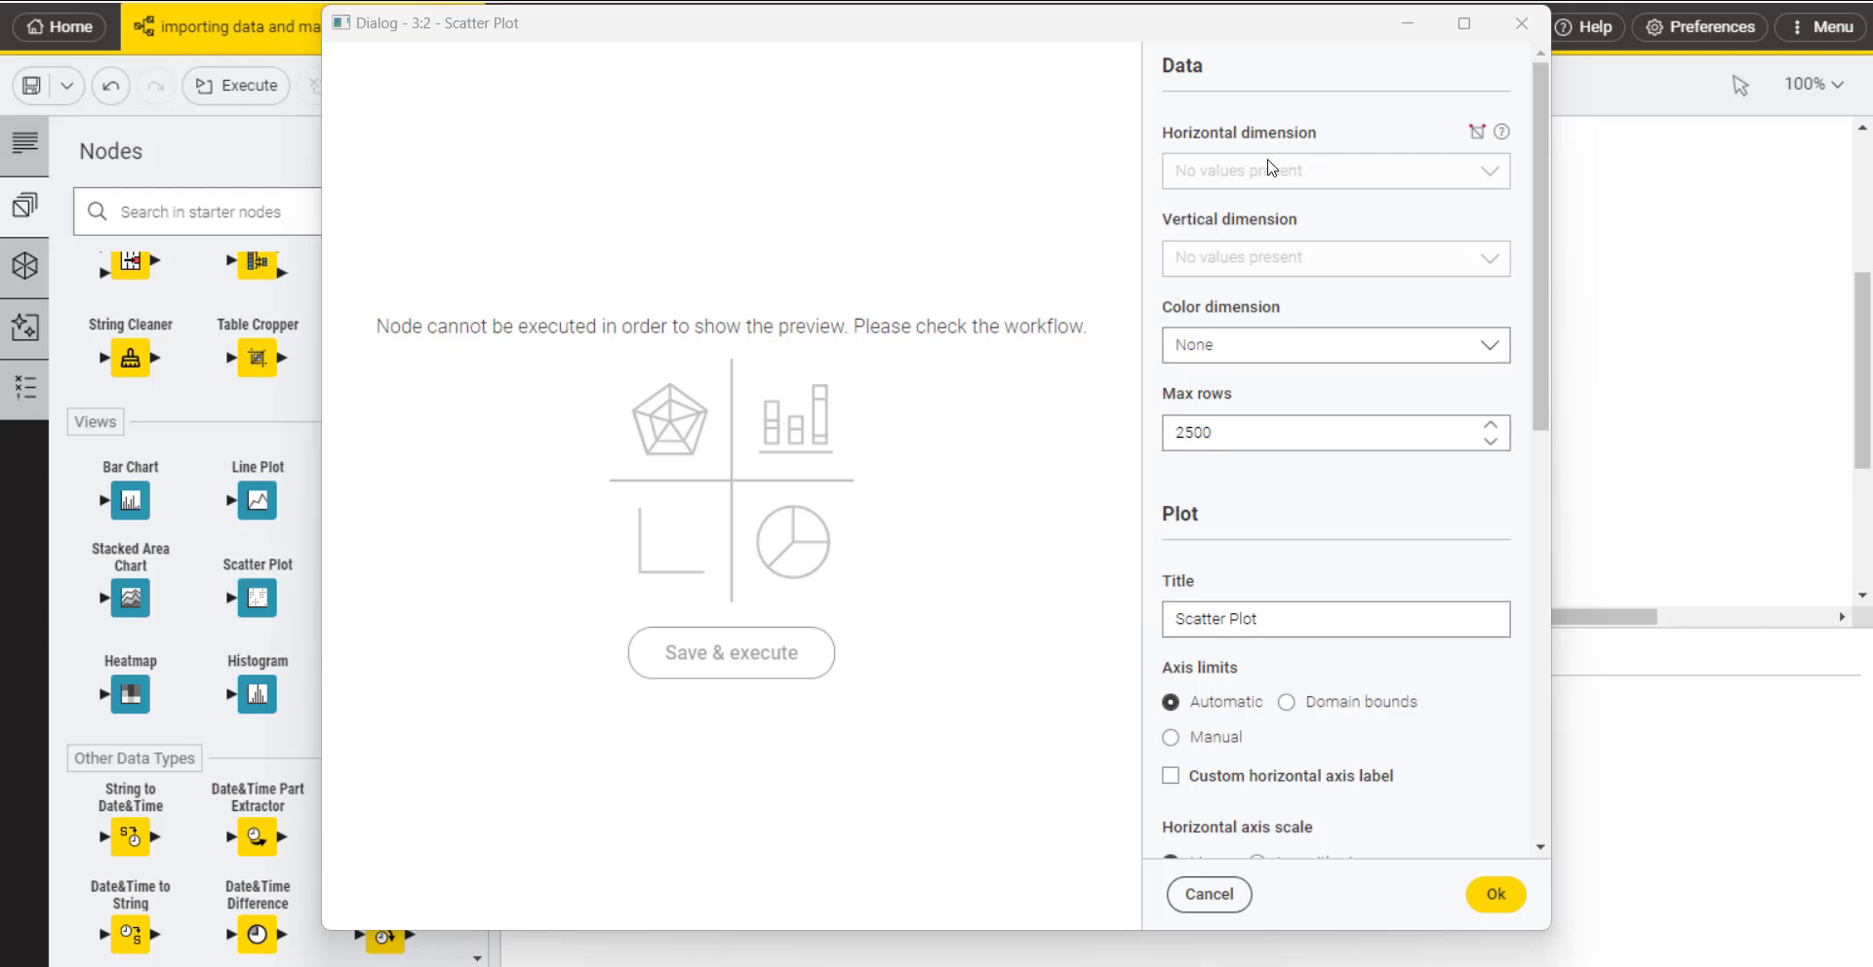
click(1497, 178)
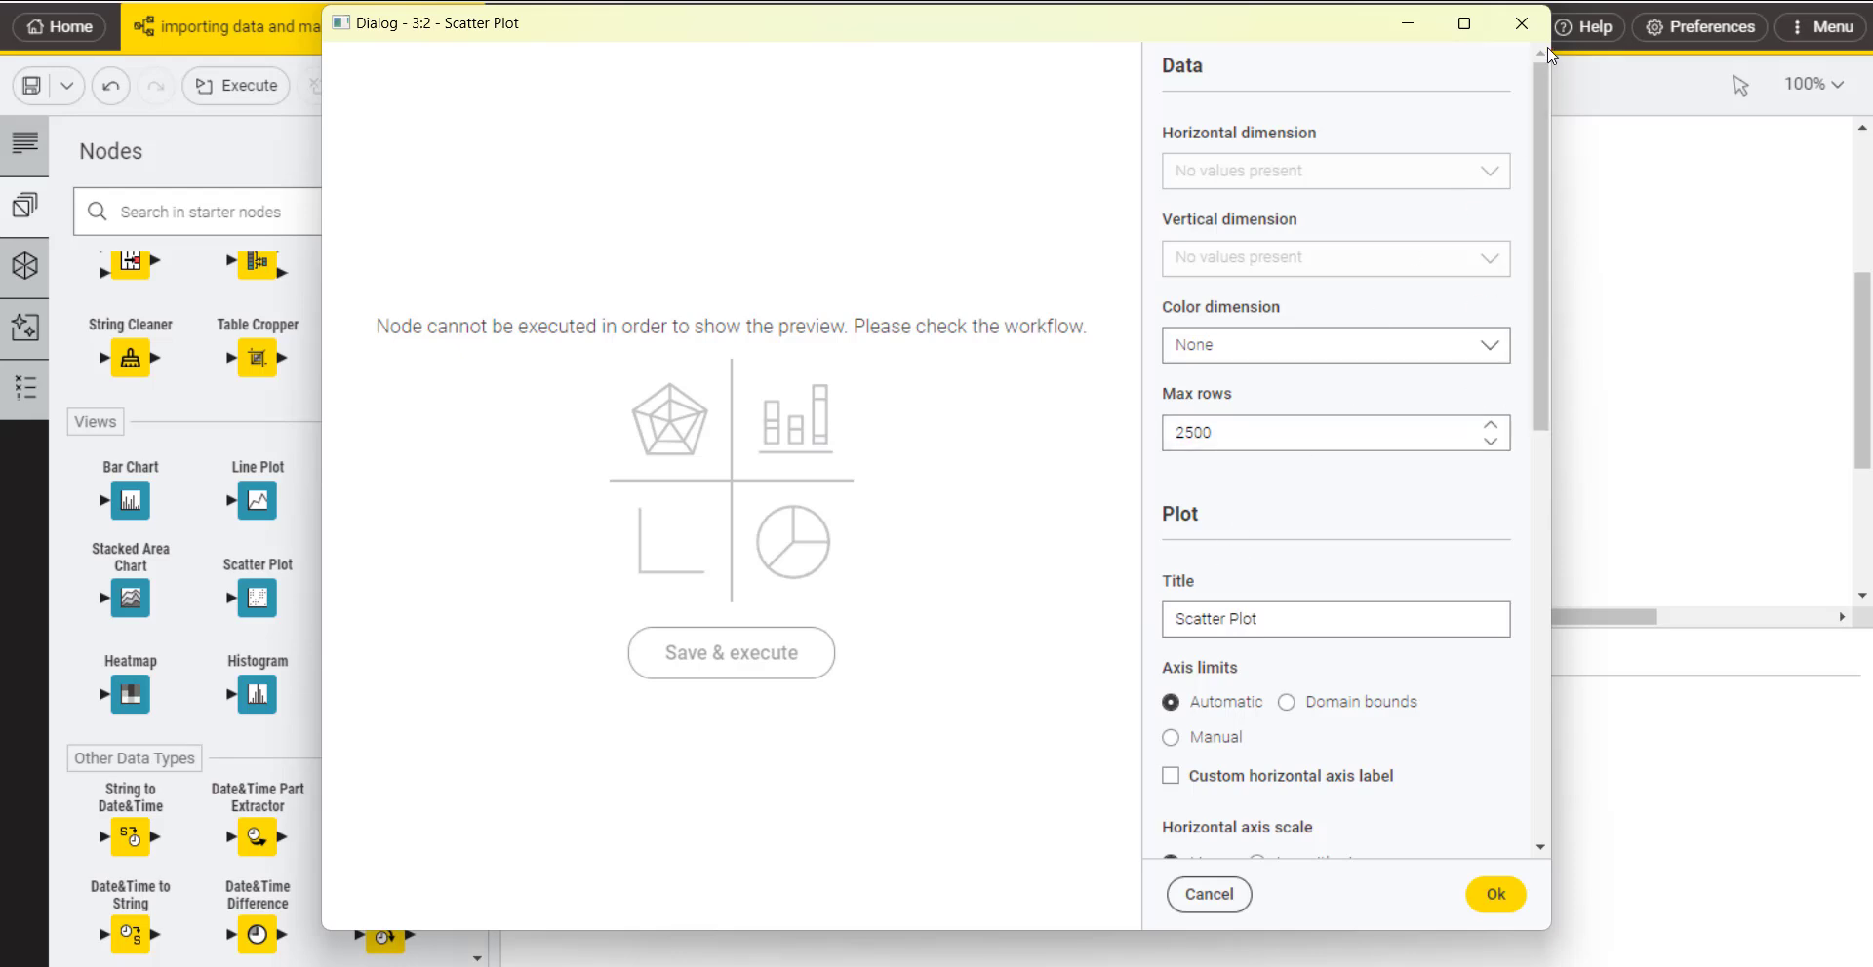
click(1520, 23)
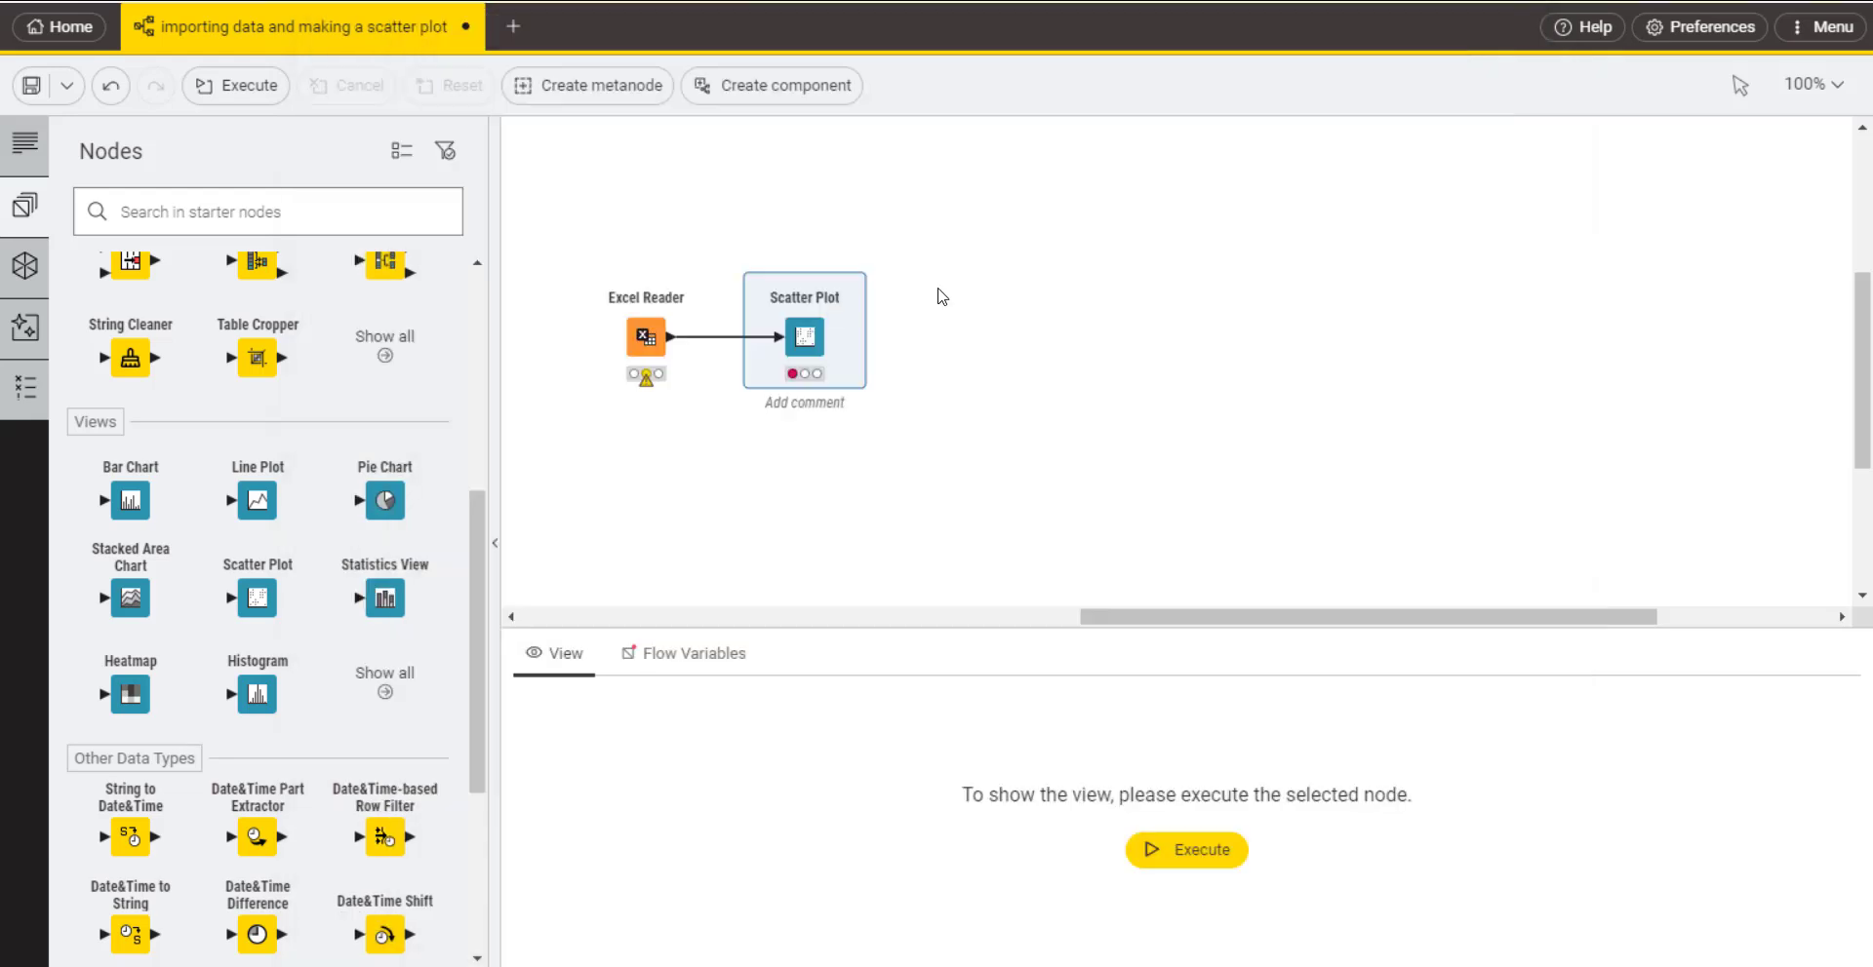
Step: Try to execute the Excel Reader node to read the masterdata file
click(643, 391)
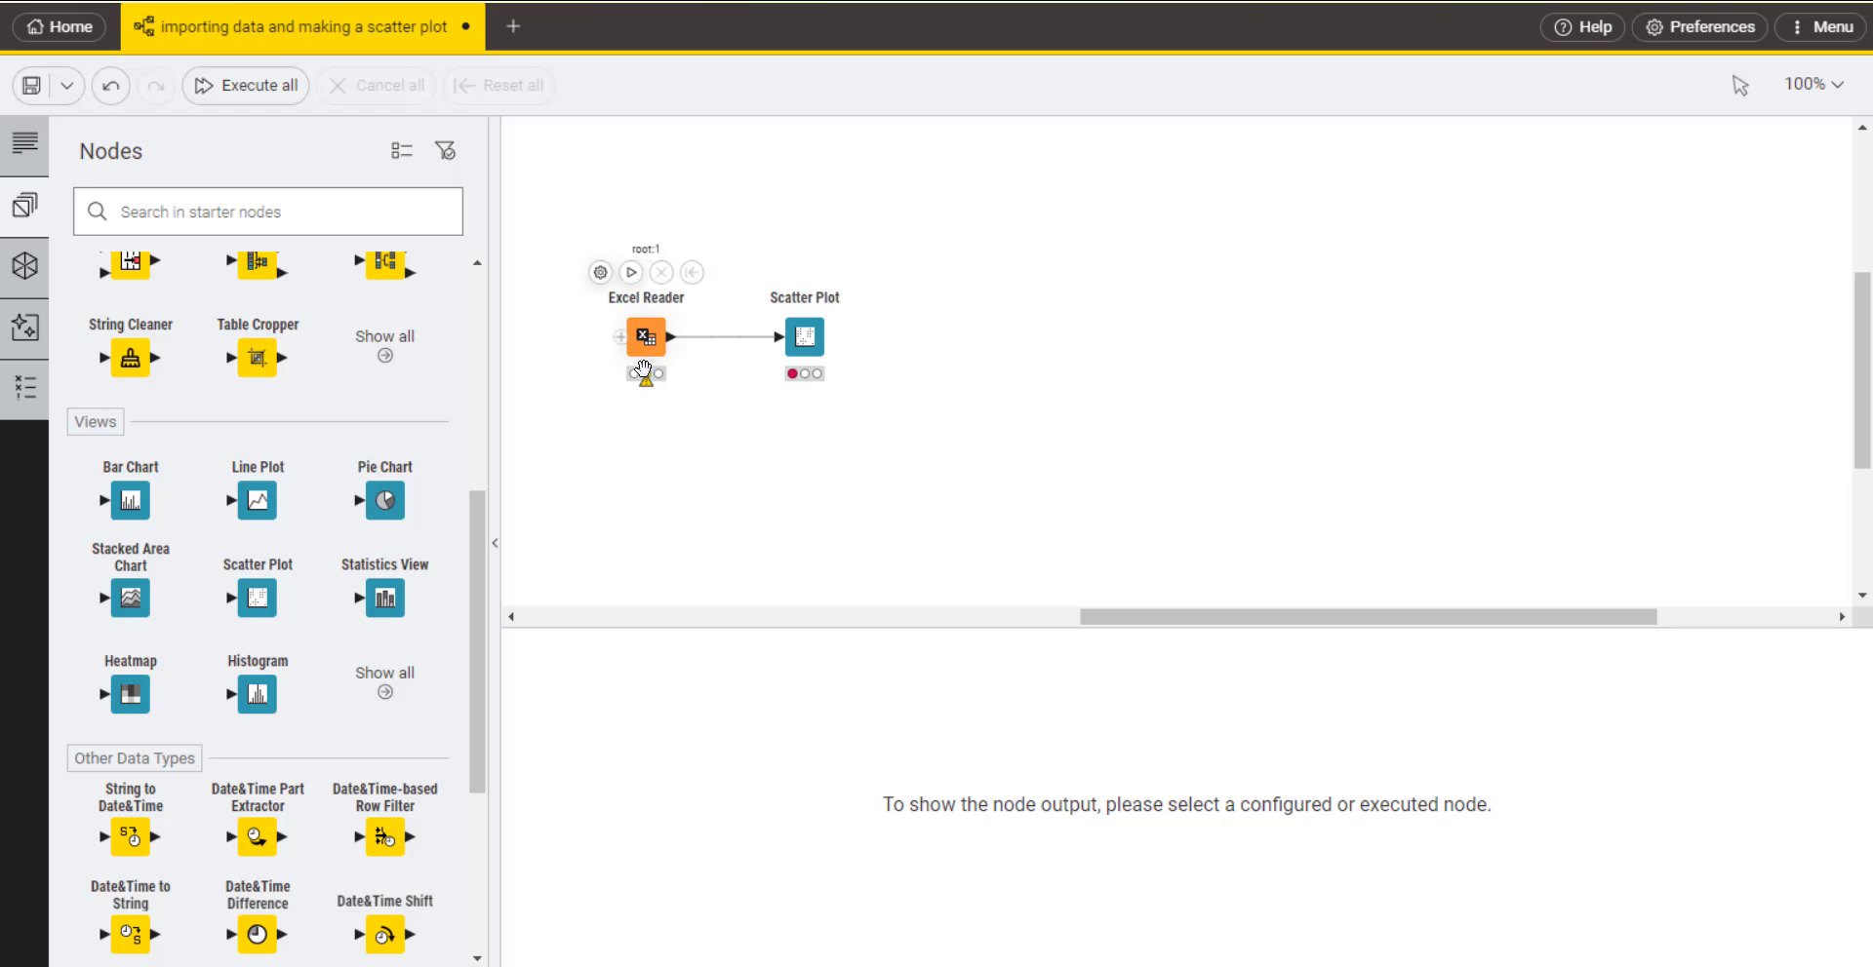
click(642, 355)
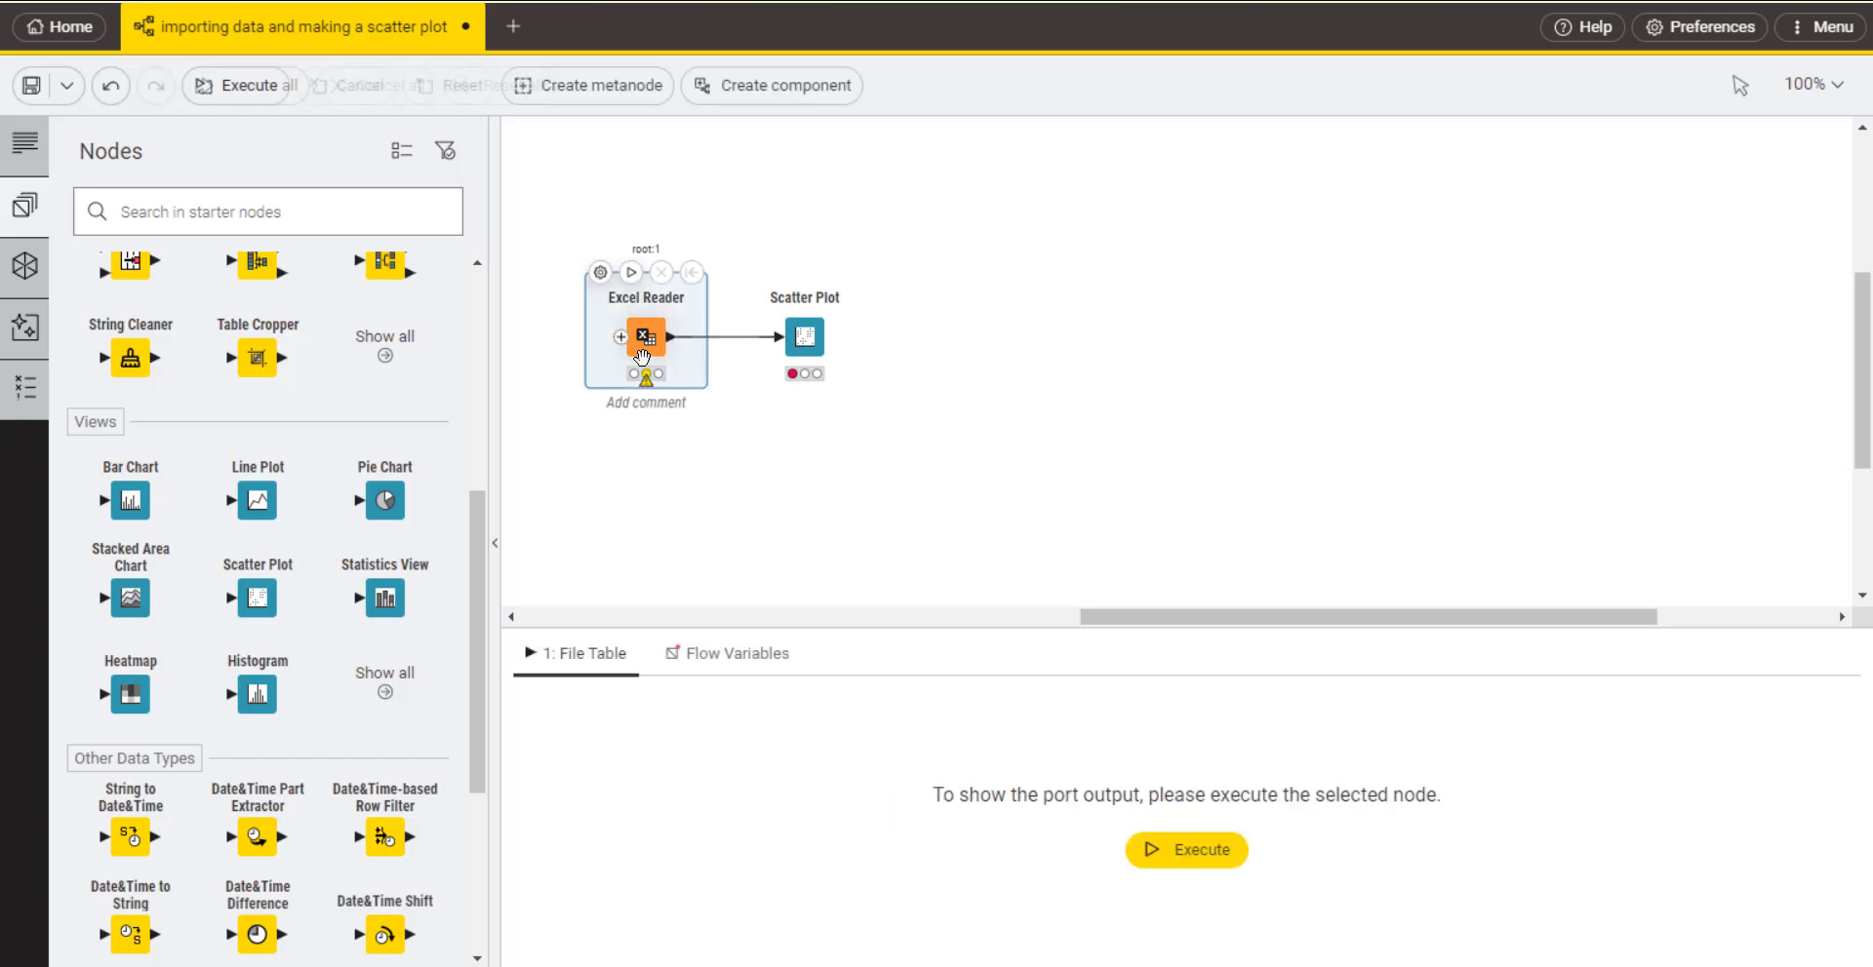
click(1156, 850)
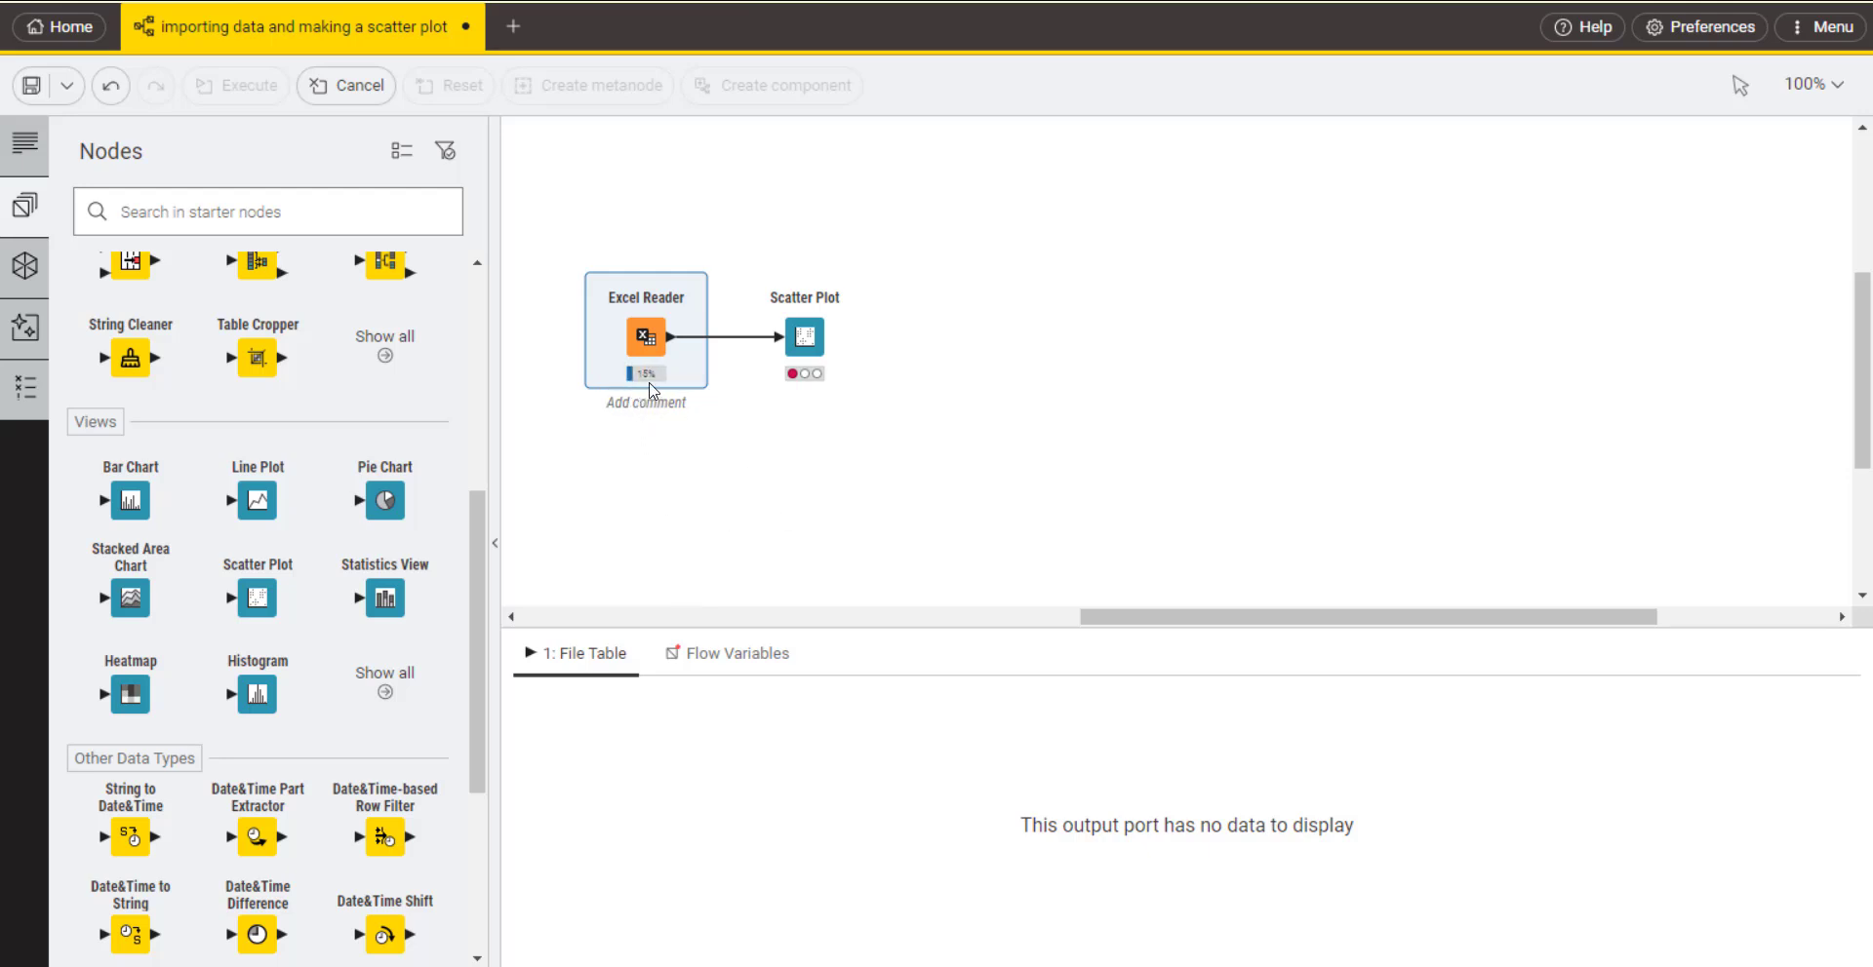
mouse_move(631, 375)
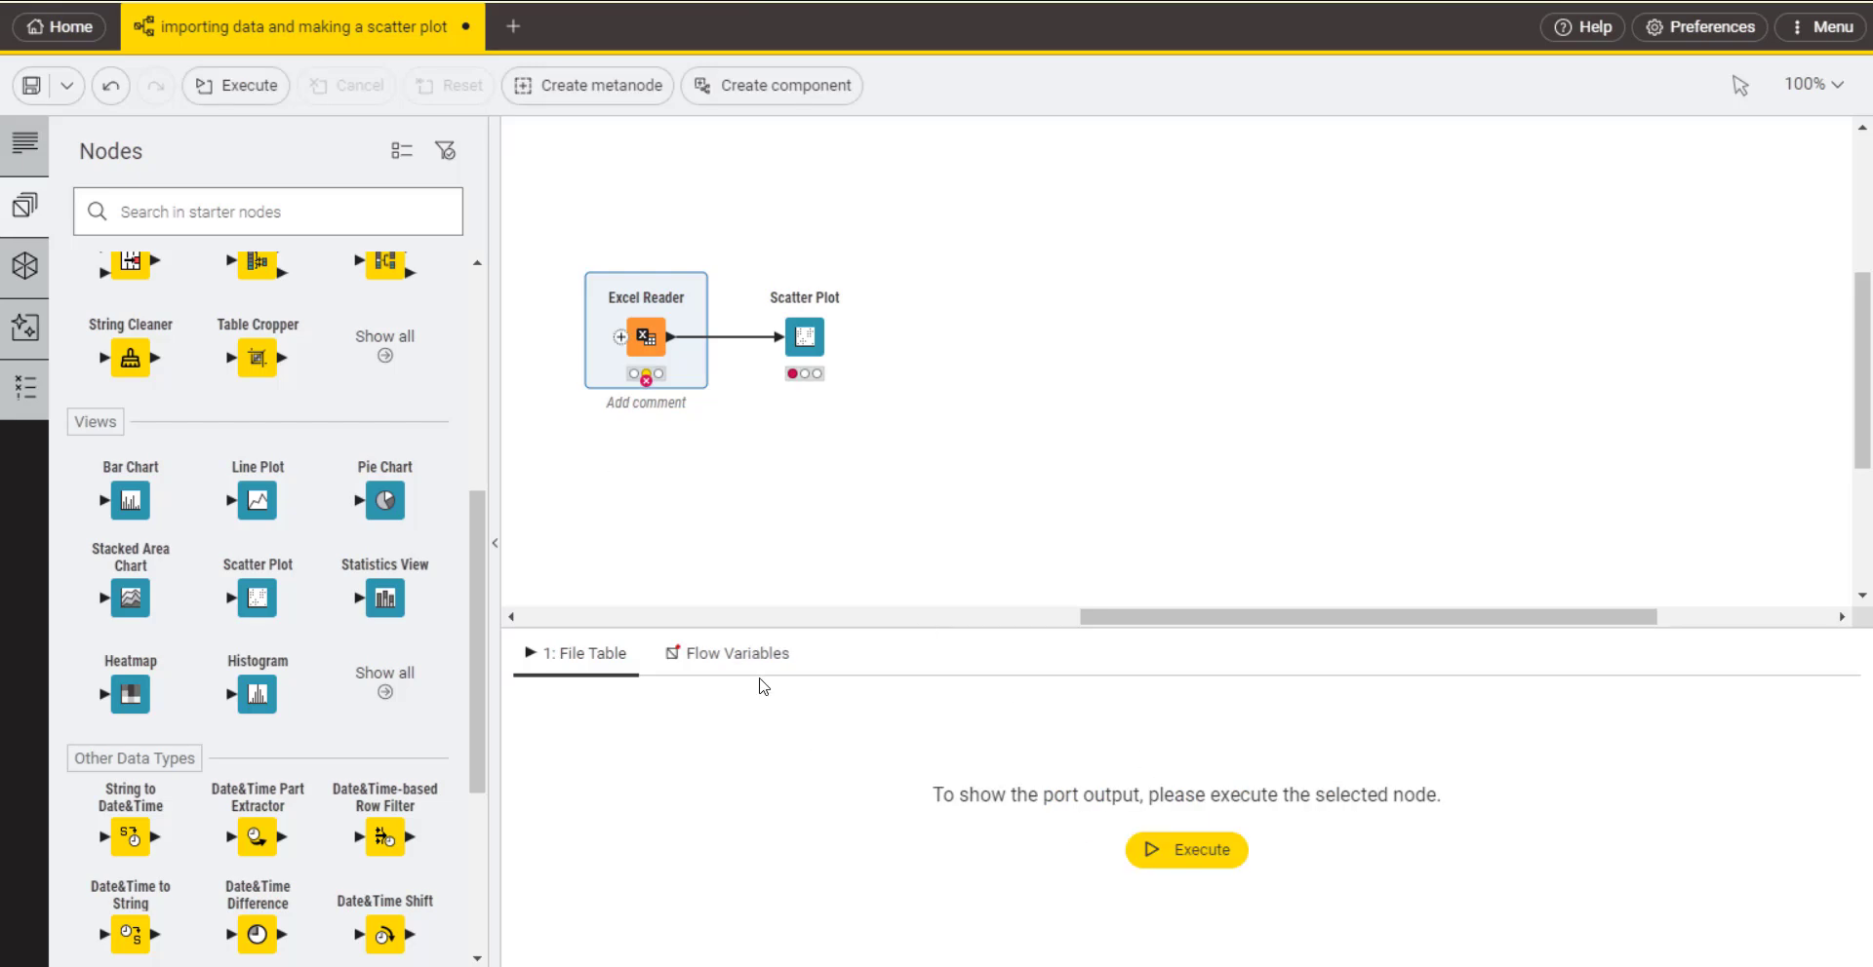
Step: Change the hdi column's type to String in the Excel Reader's transformation settings and accept the configuration
double_click(653, 331)
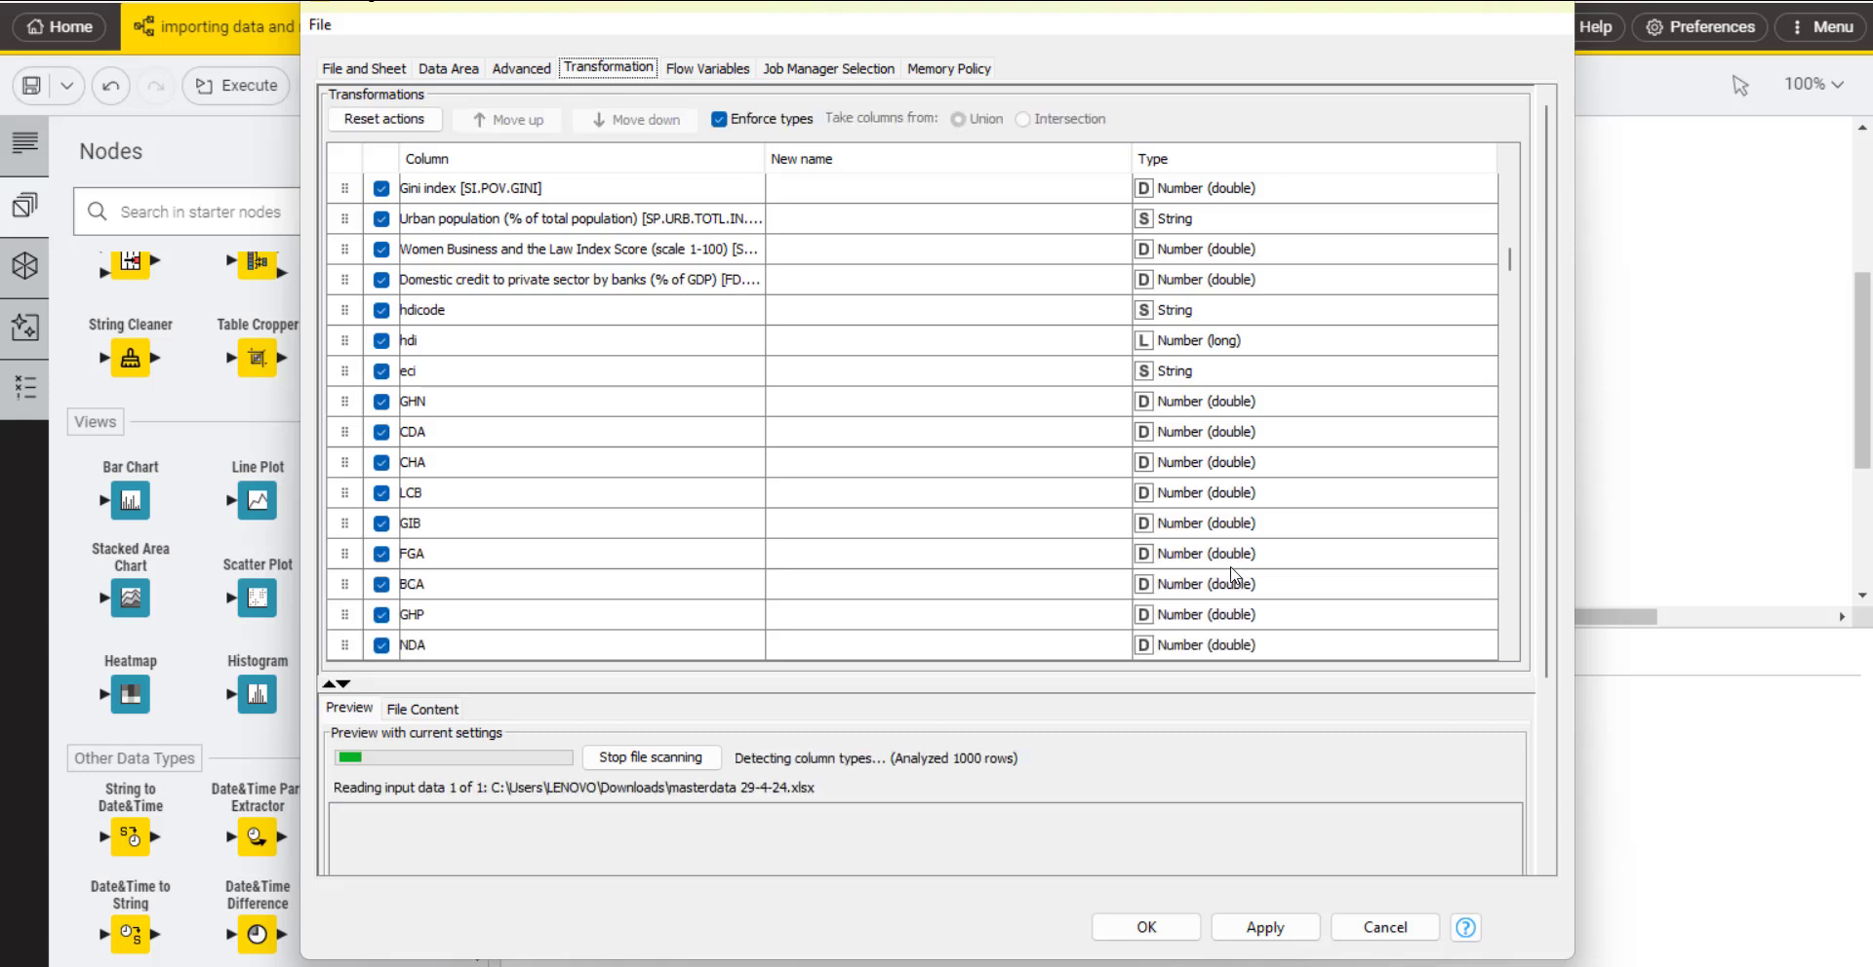
click(1222, 342)
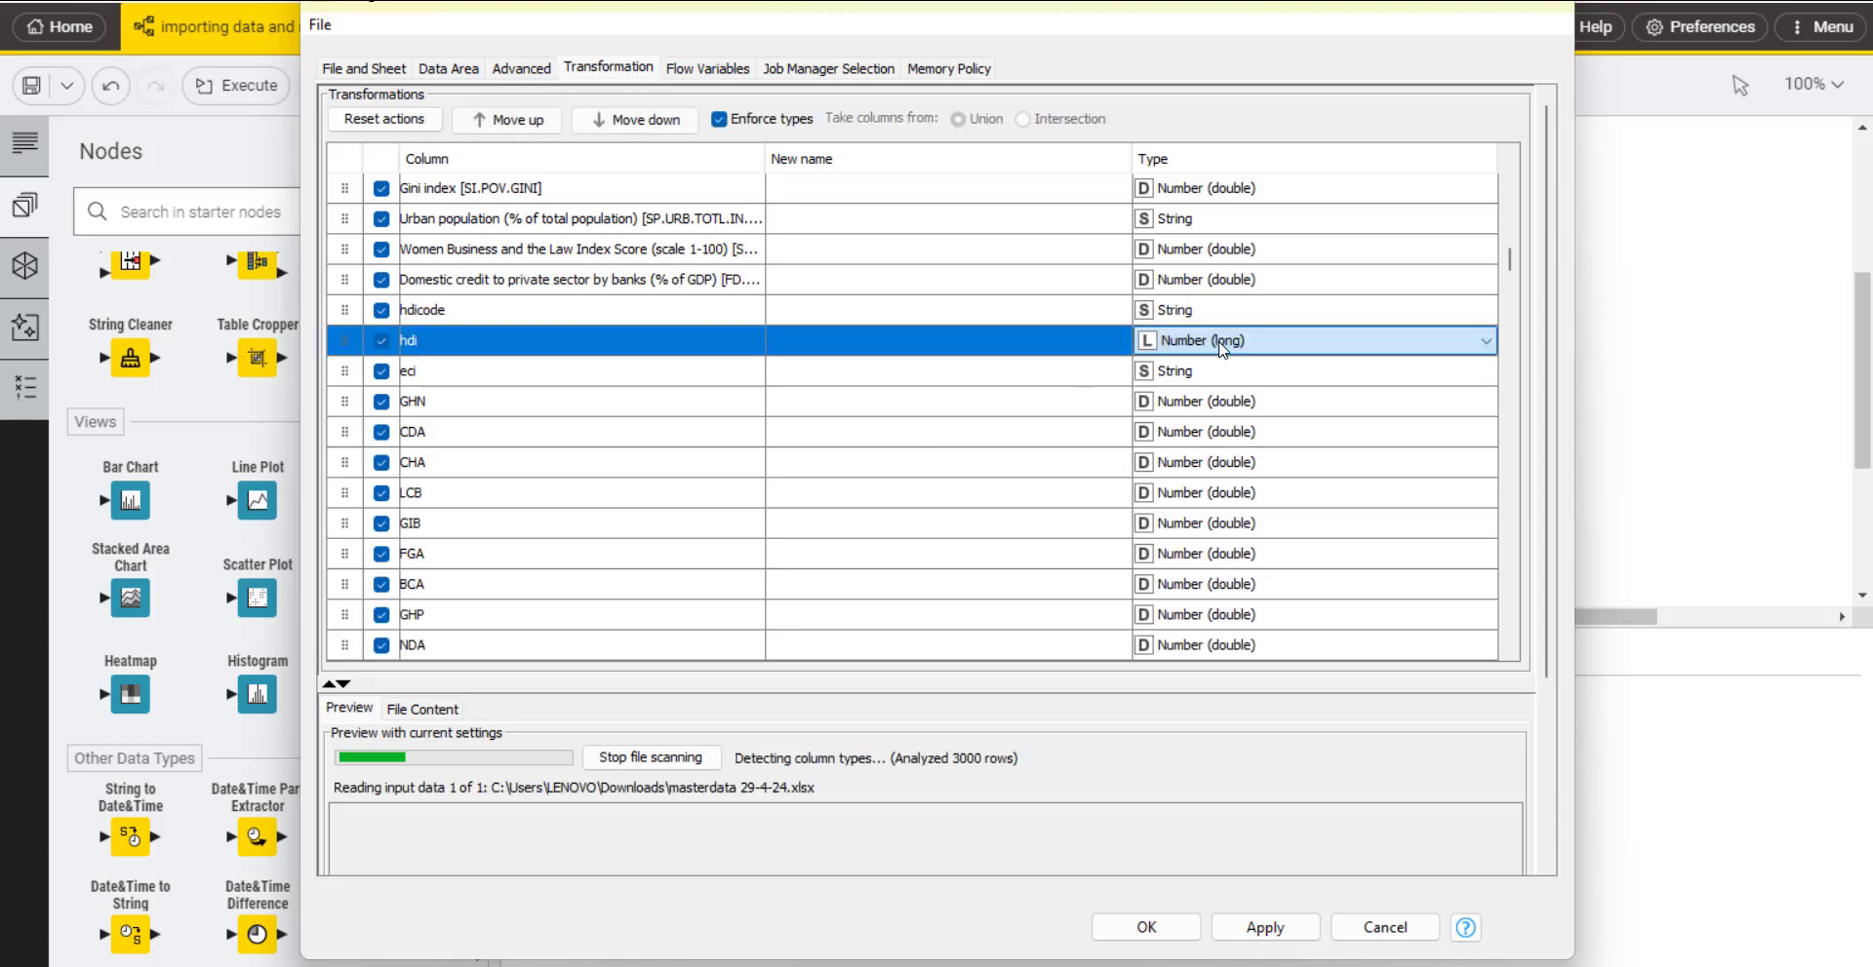
click(1222, 341)
scroll(1234, 462, up, 2)
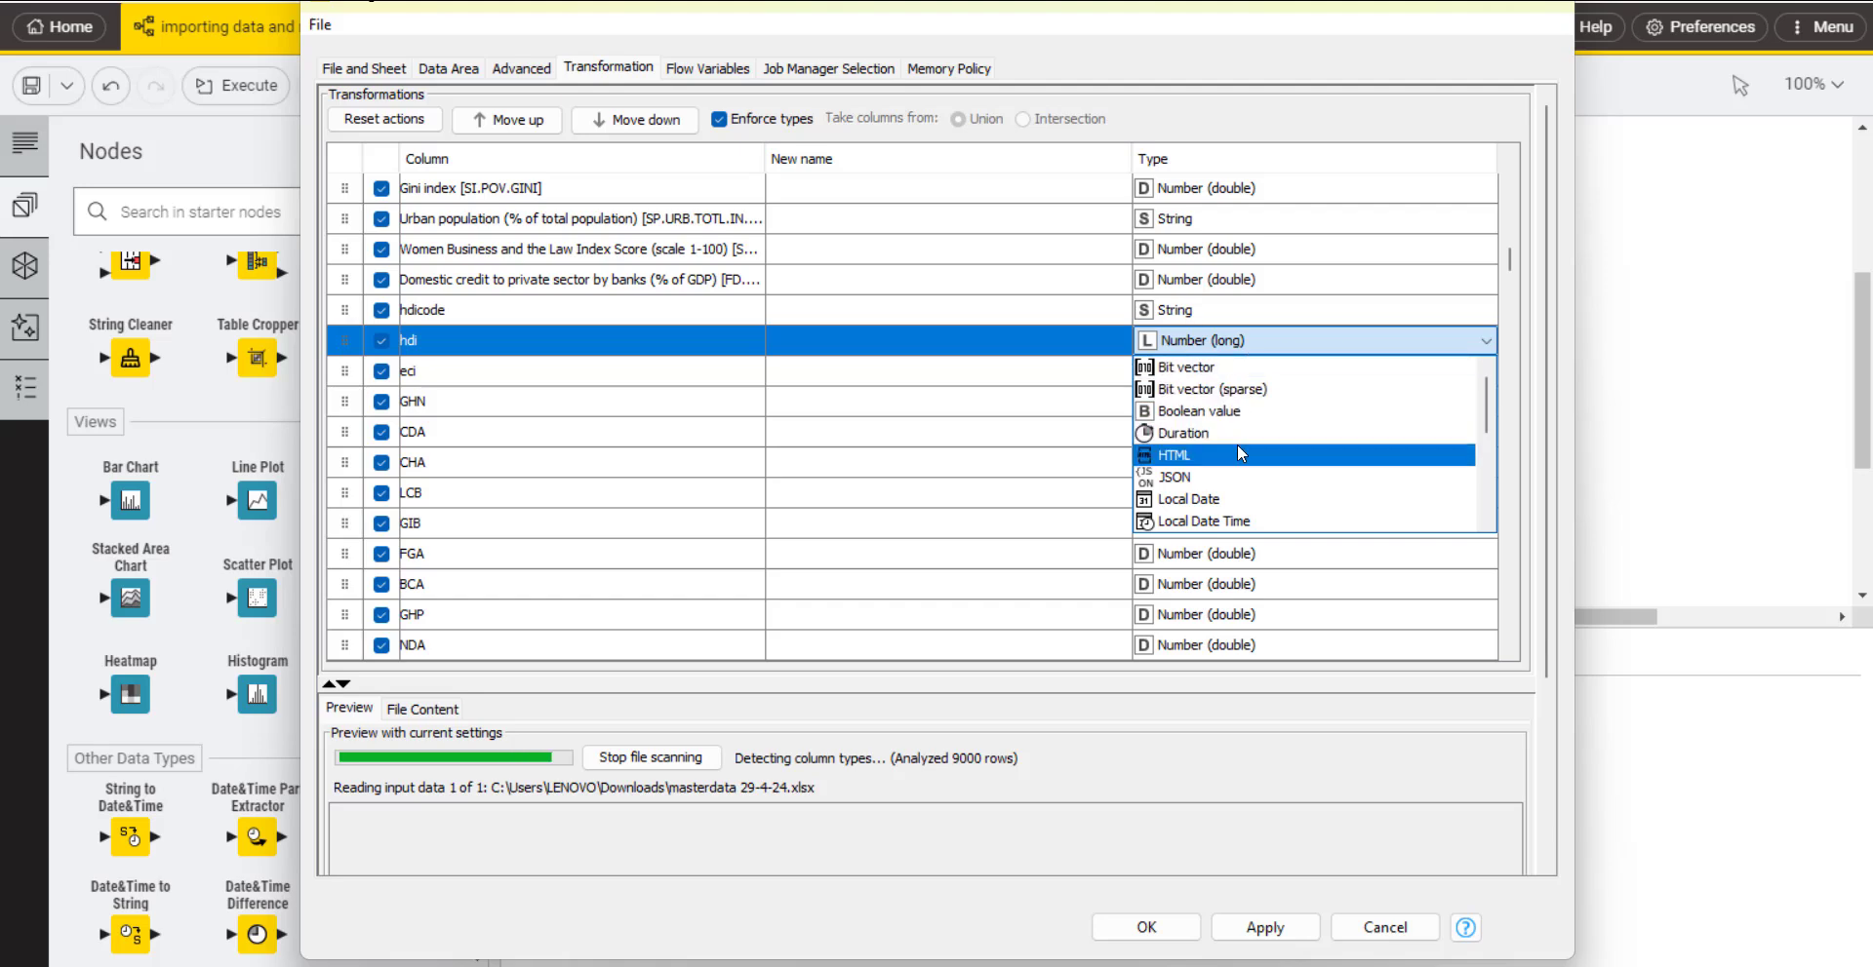
scroll(1238, 449, down, 3)
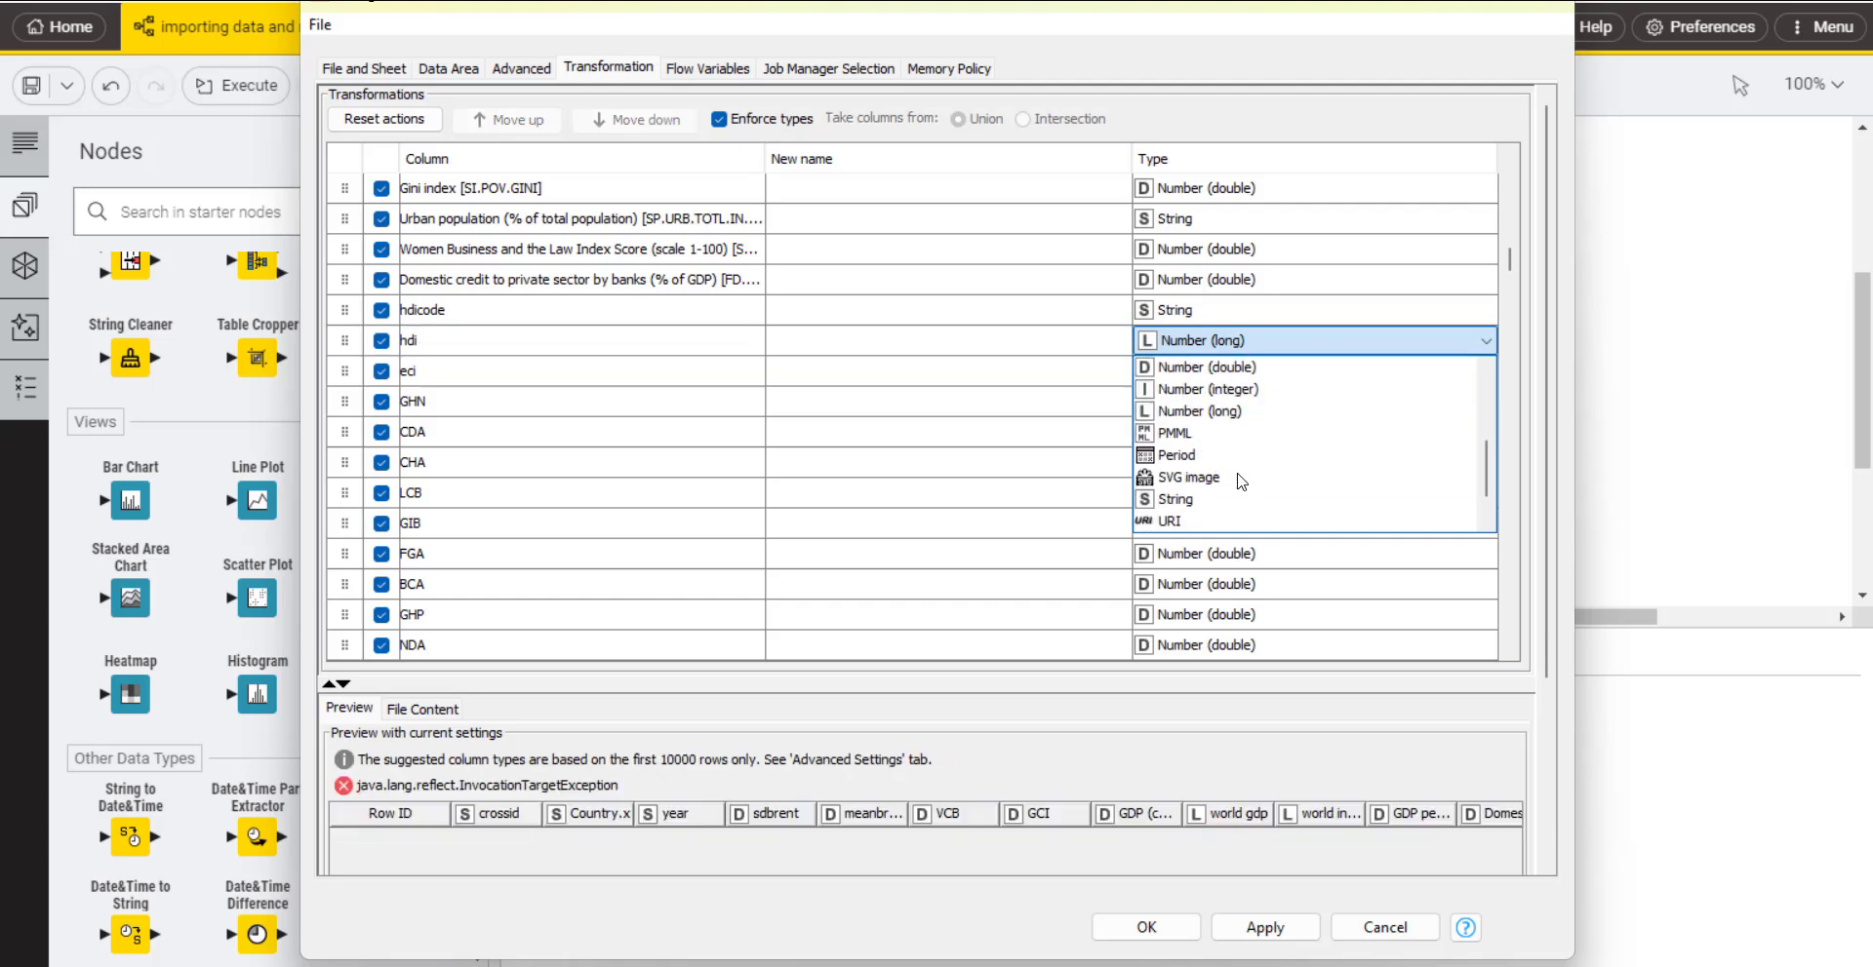
click(1239, 498)
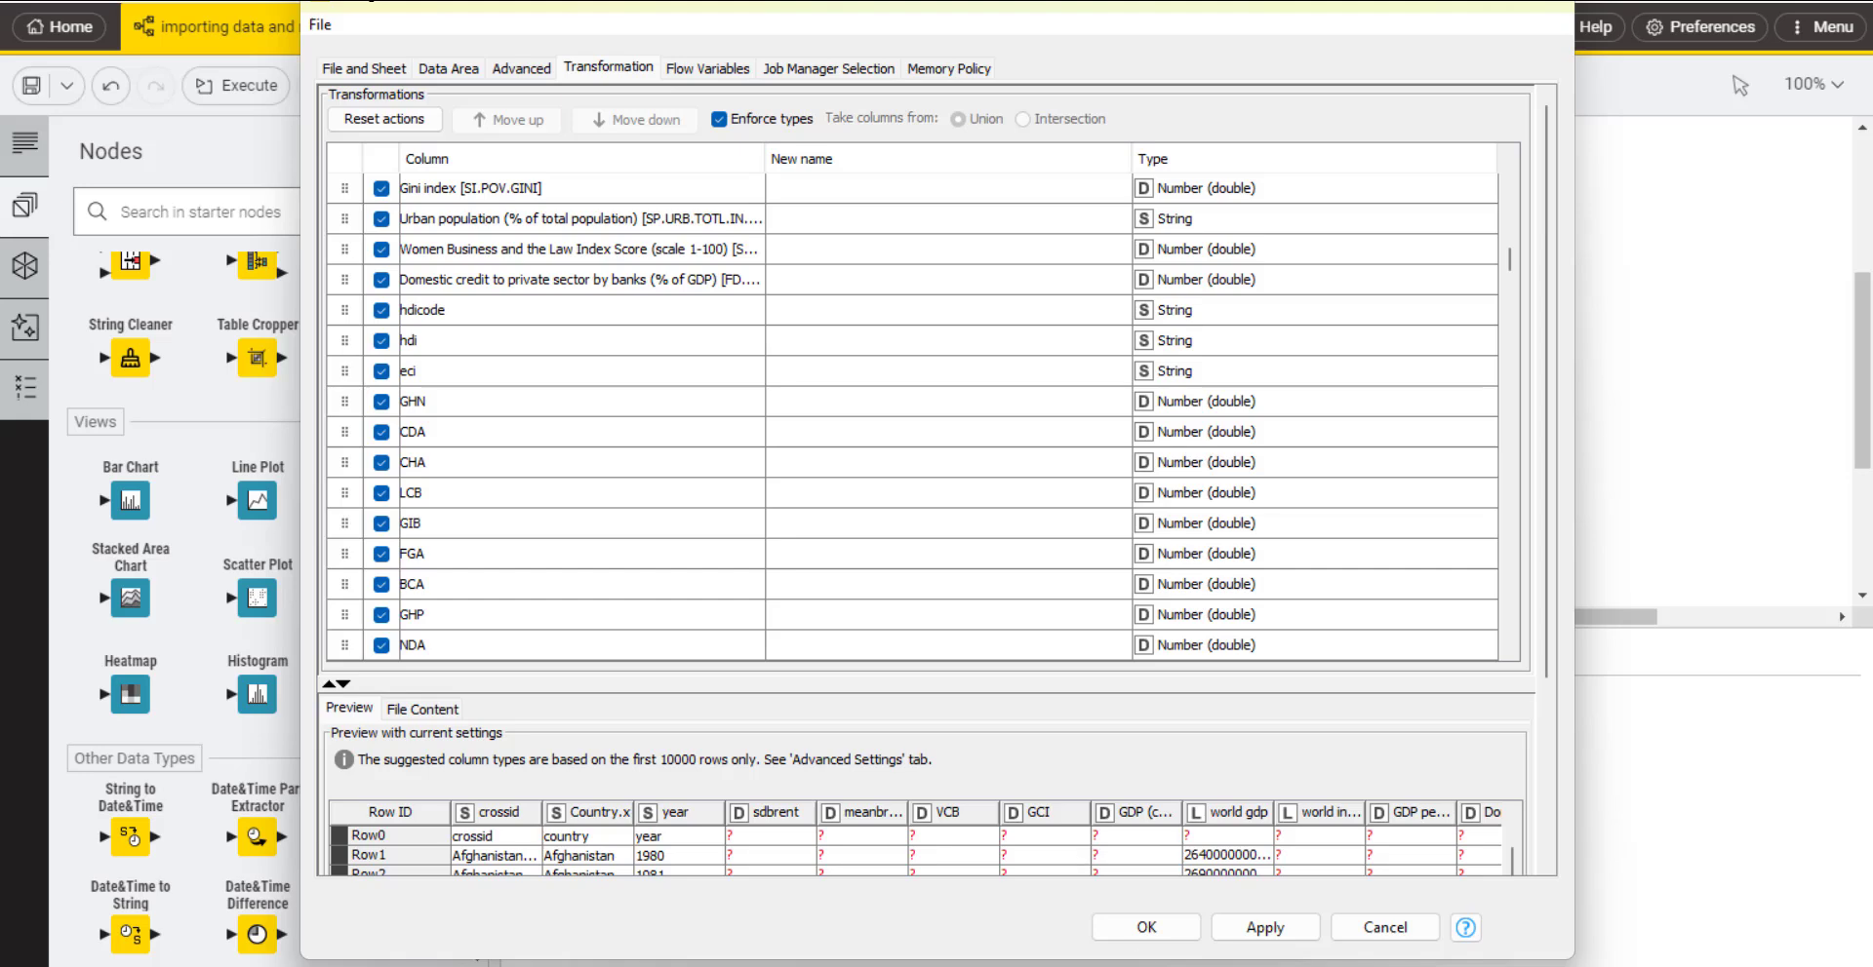
click(1131, 928)
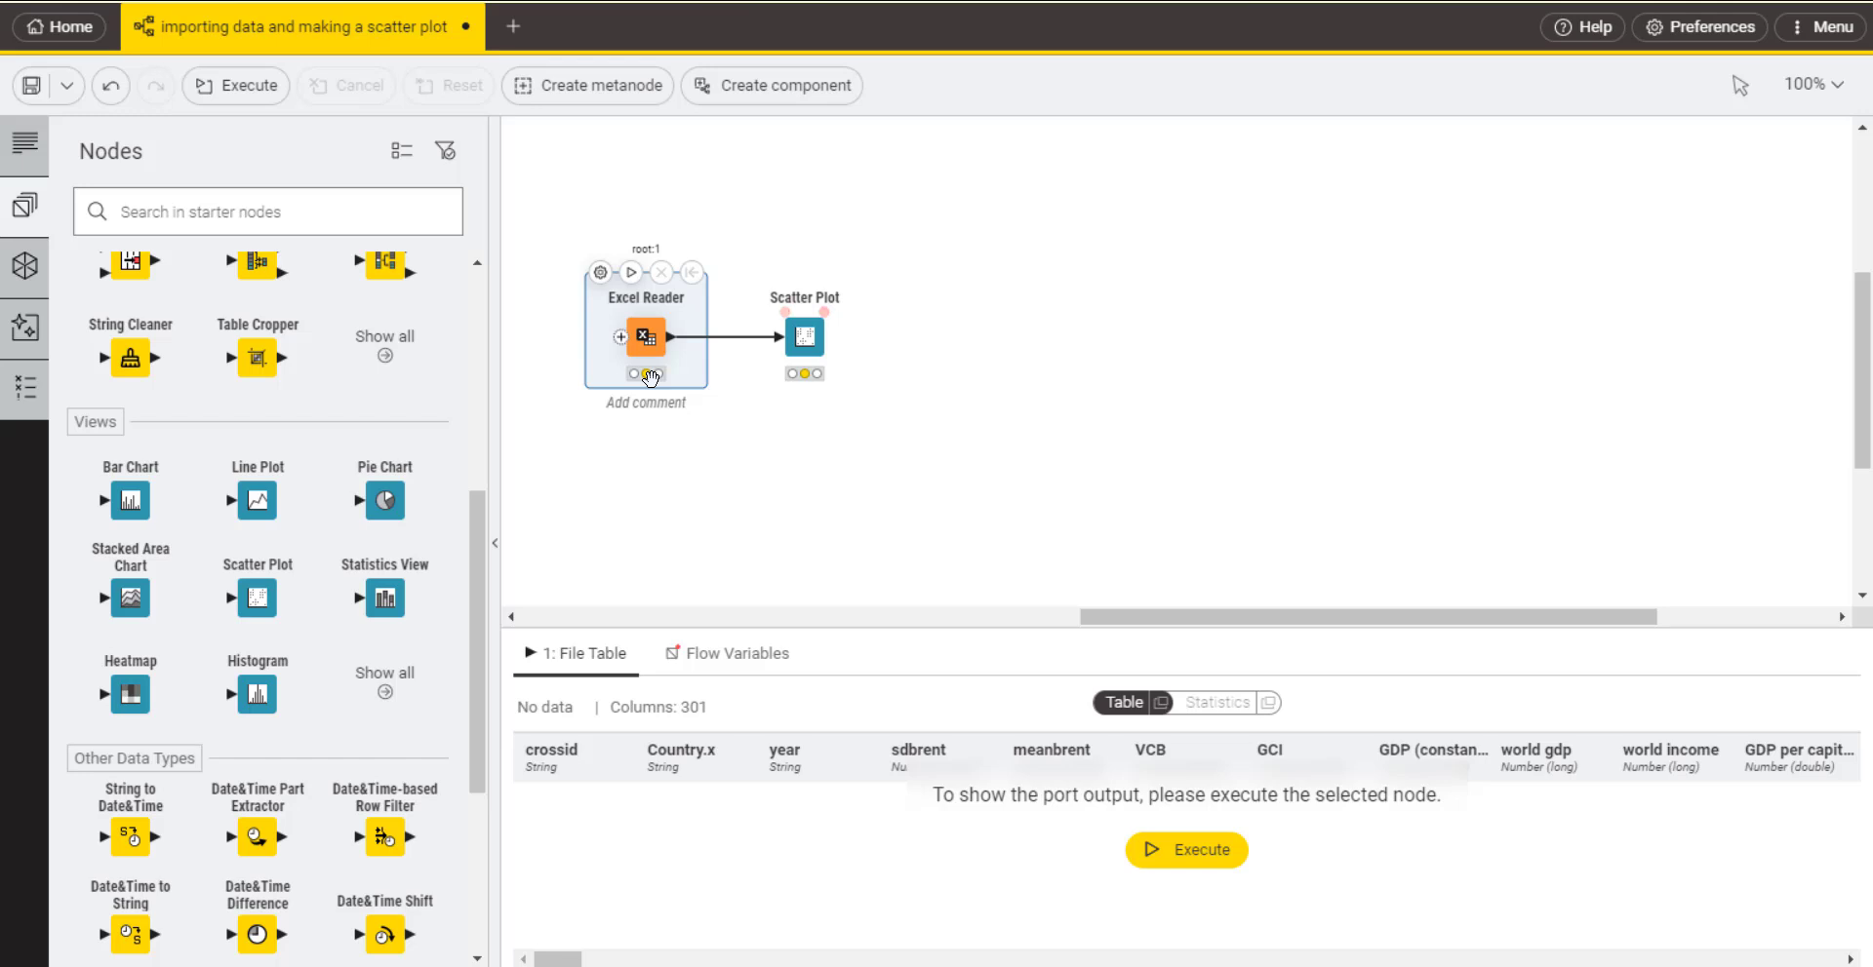
key(XF86MonBrightnessUp)
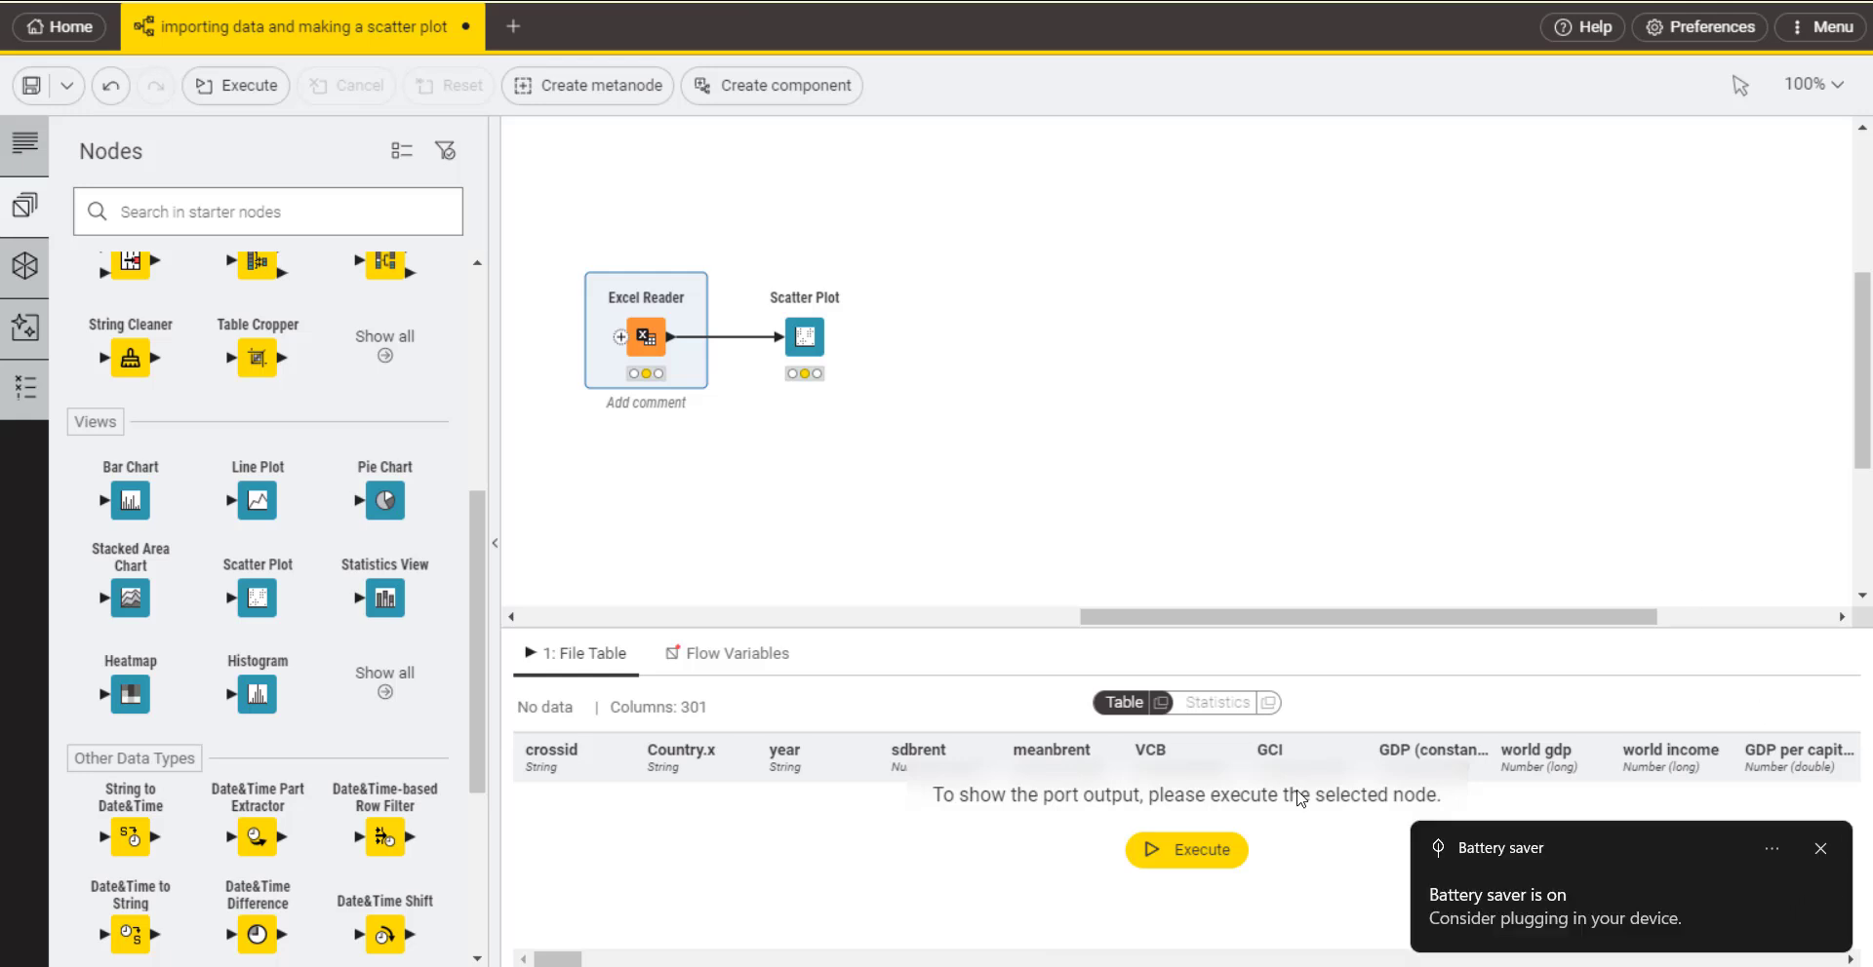
Step: Configure the Scatter Plot with VCB as horizontal dimension and GDP (constant 2015 US$) [NY.GDP.MKTP.KD] as vertical dimension
double_click(815, 323)
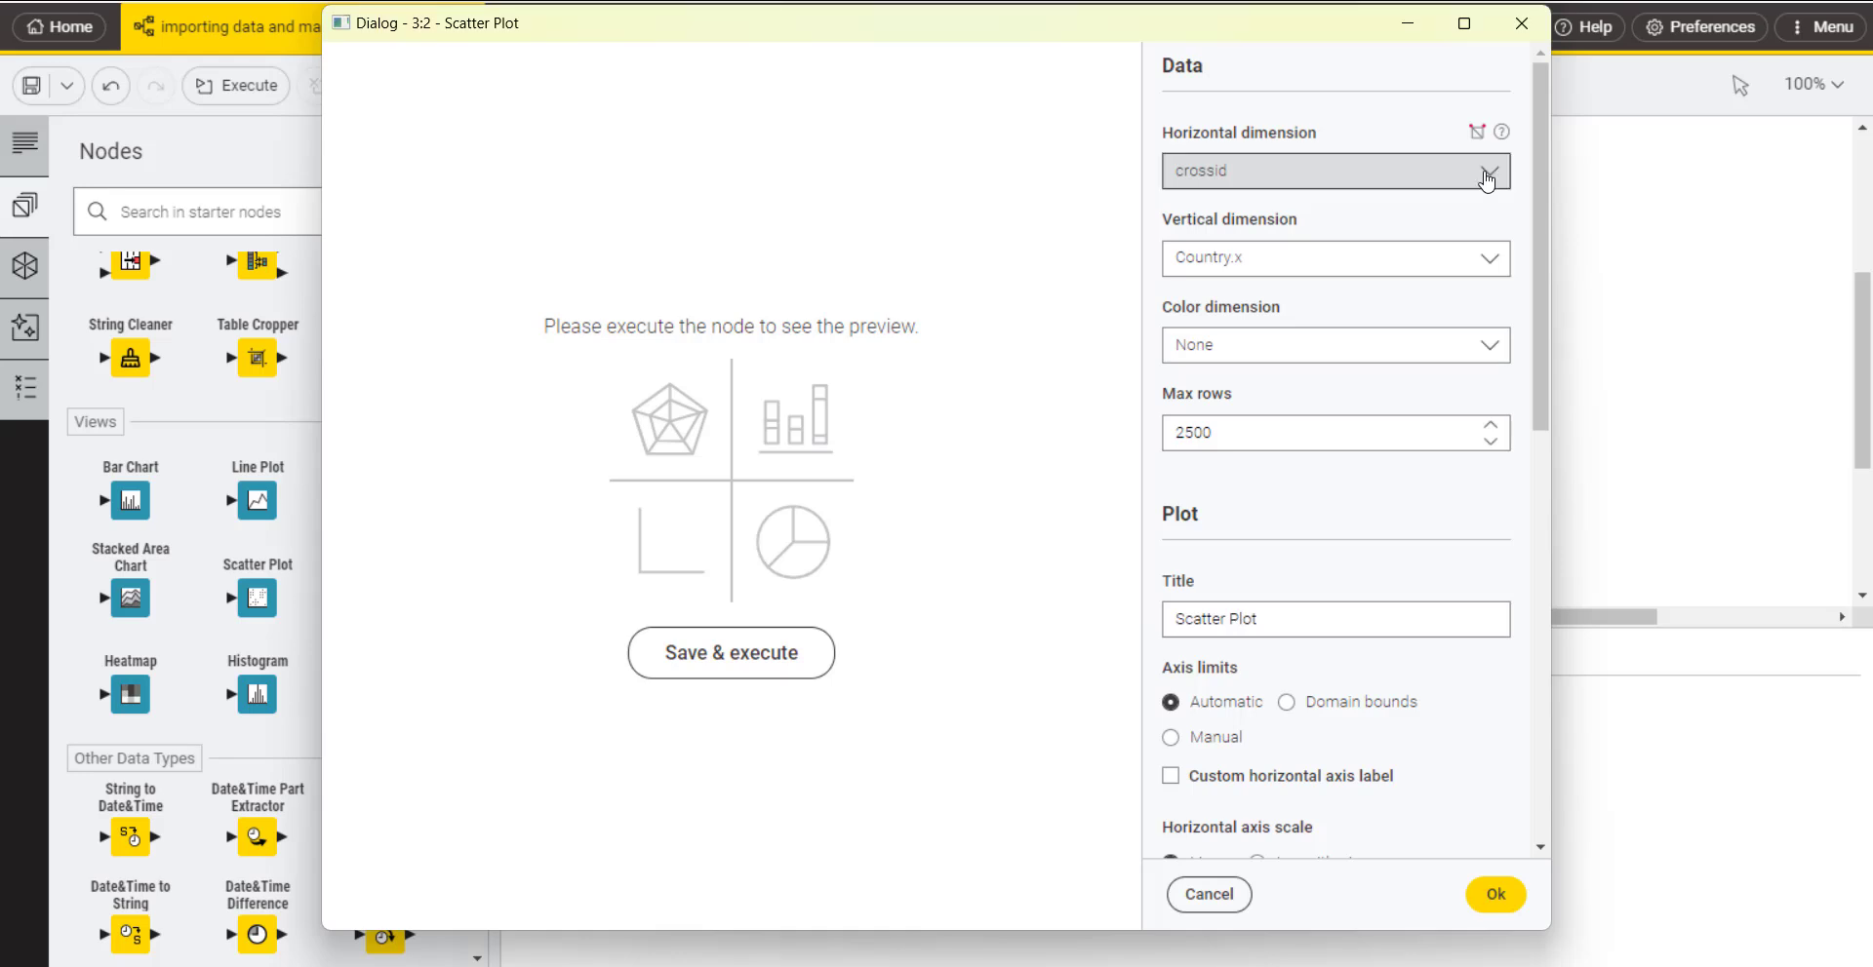
click(1491, 173)
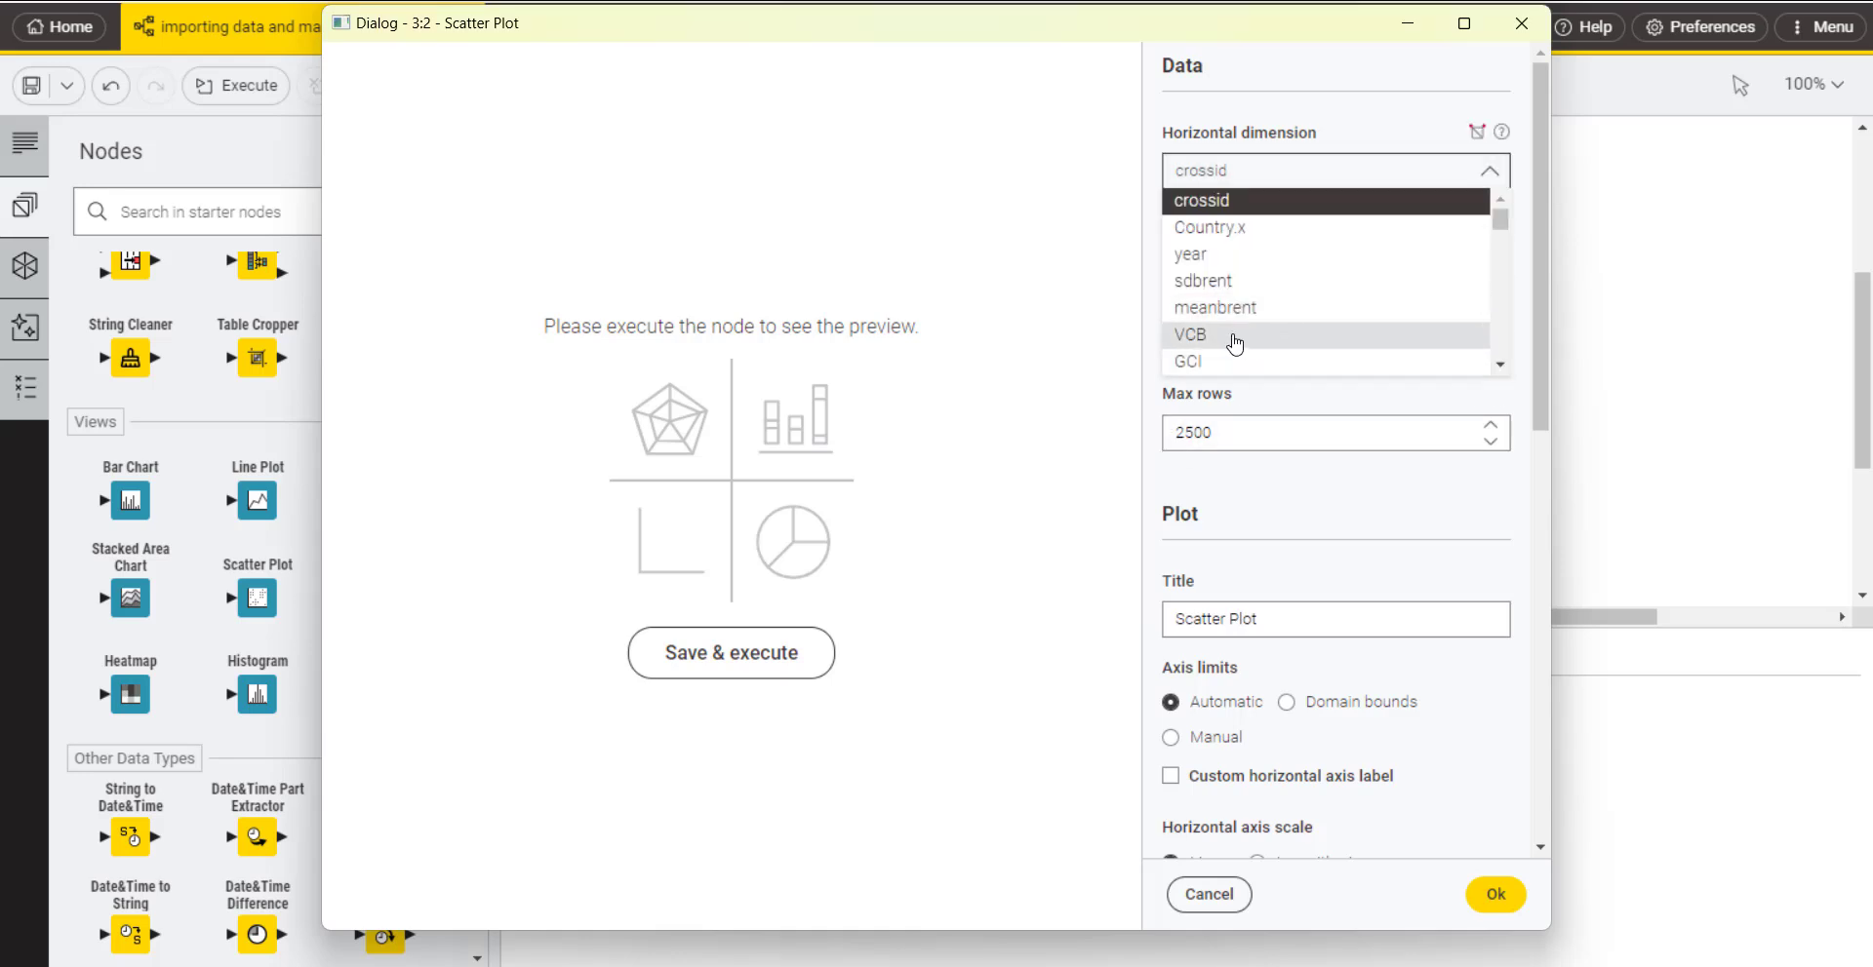
click(1235, 336)
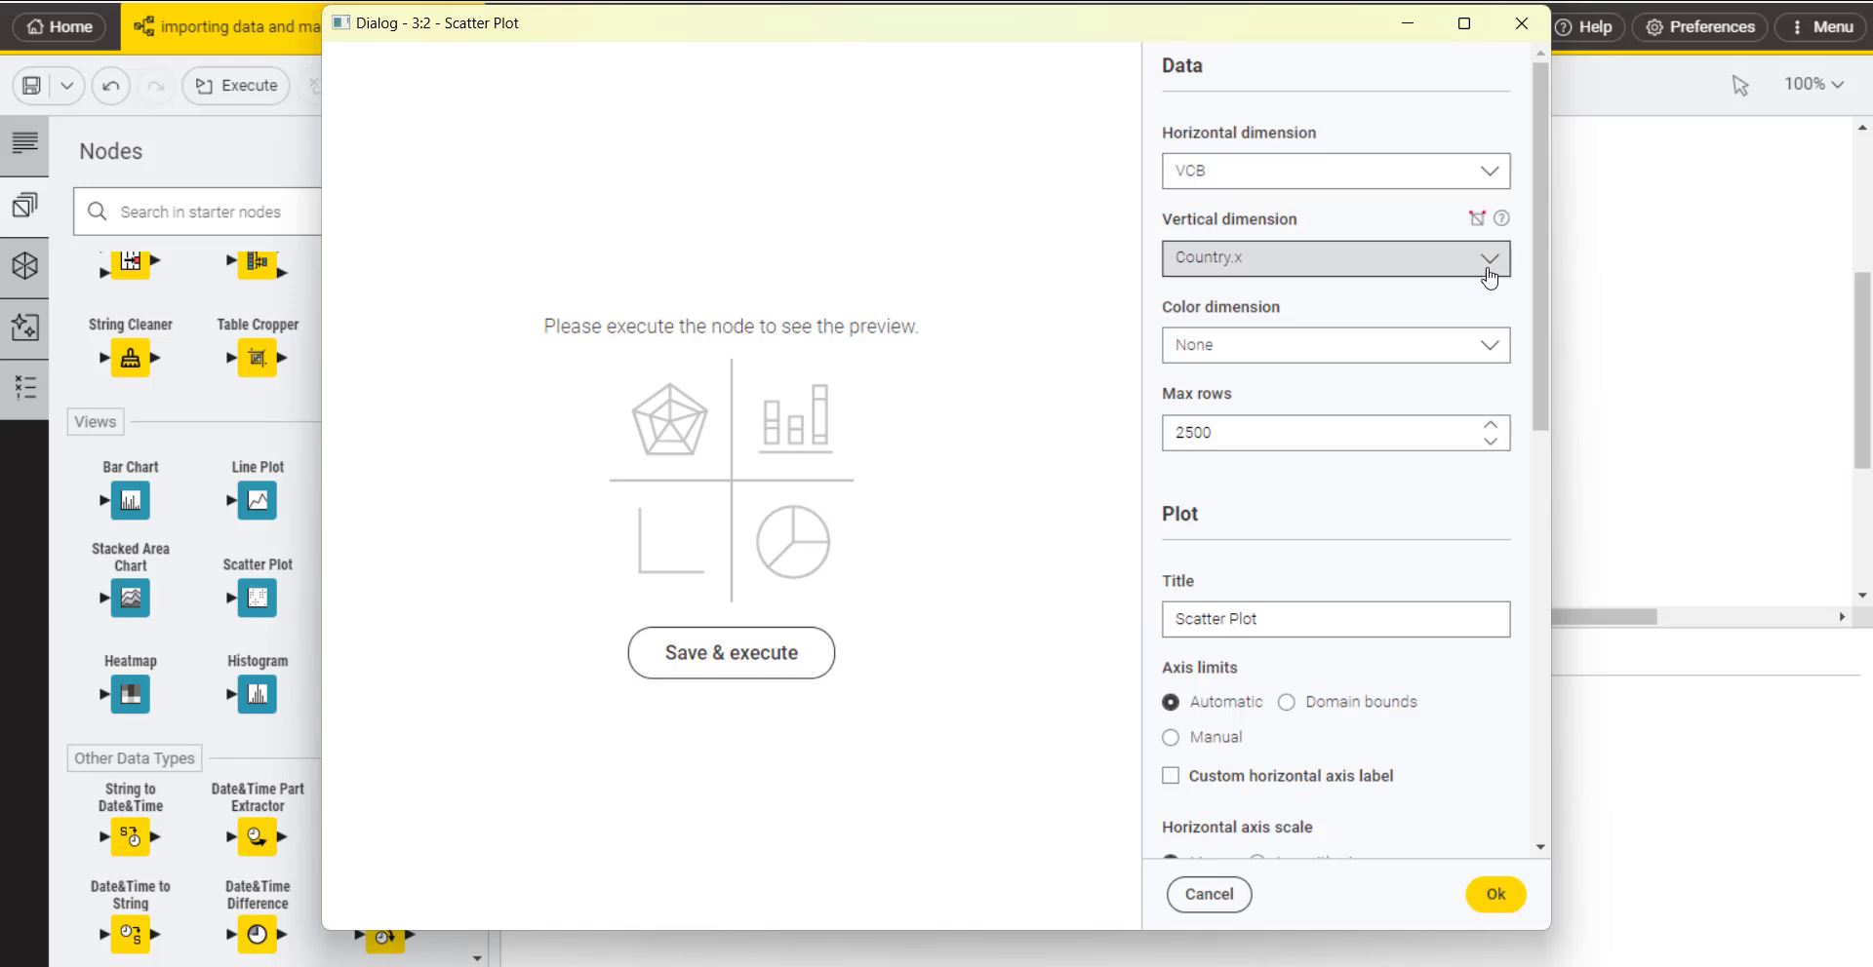
click(1488, 271)
scroll(1368, 395, down, 1)
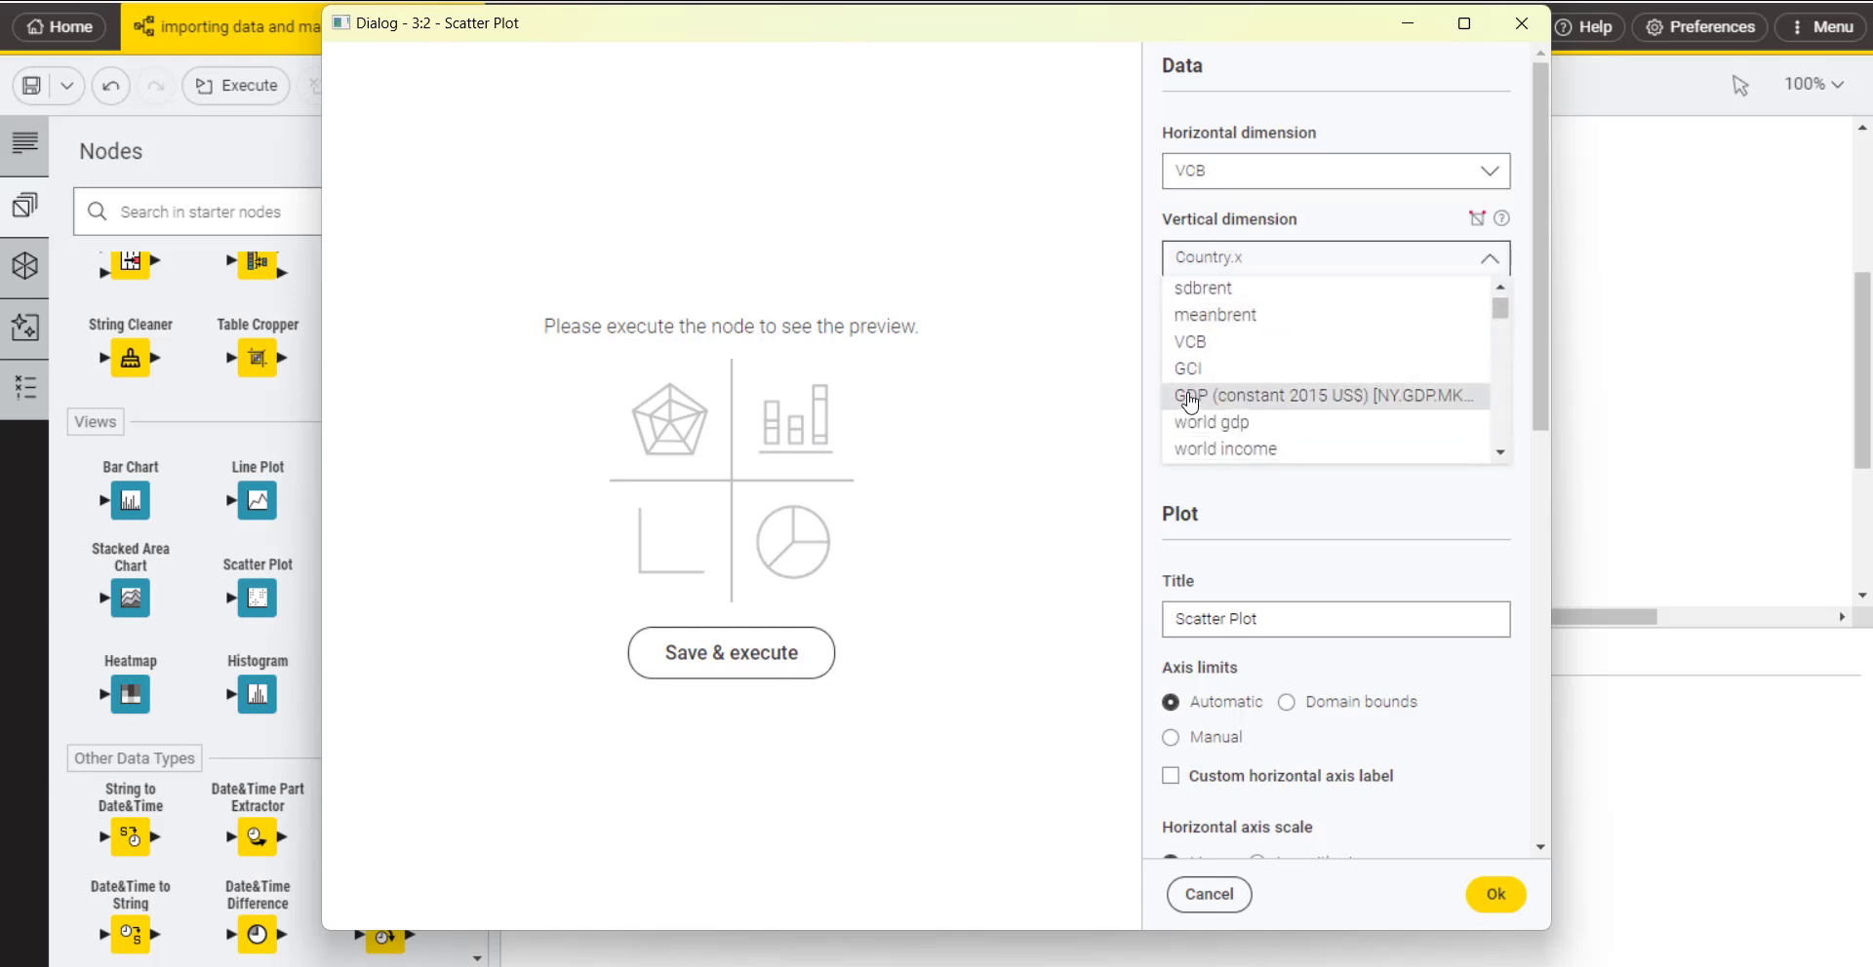
click(1189, 396)
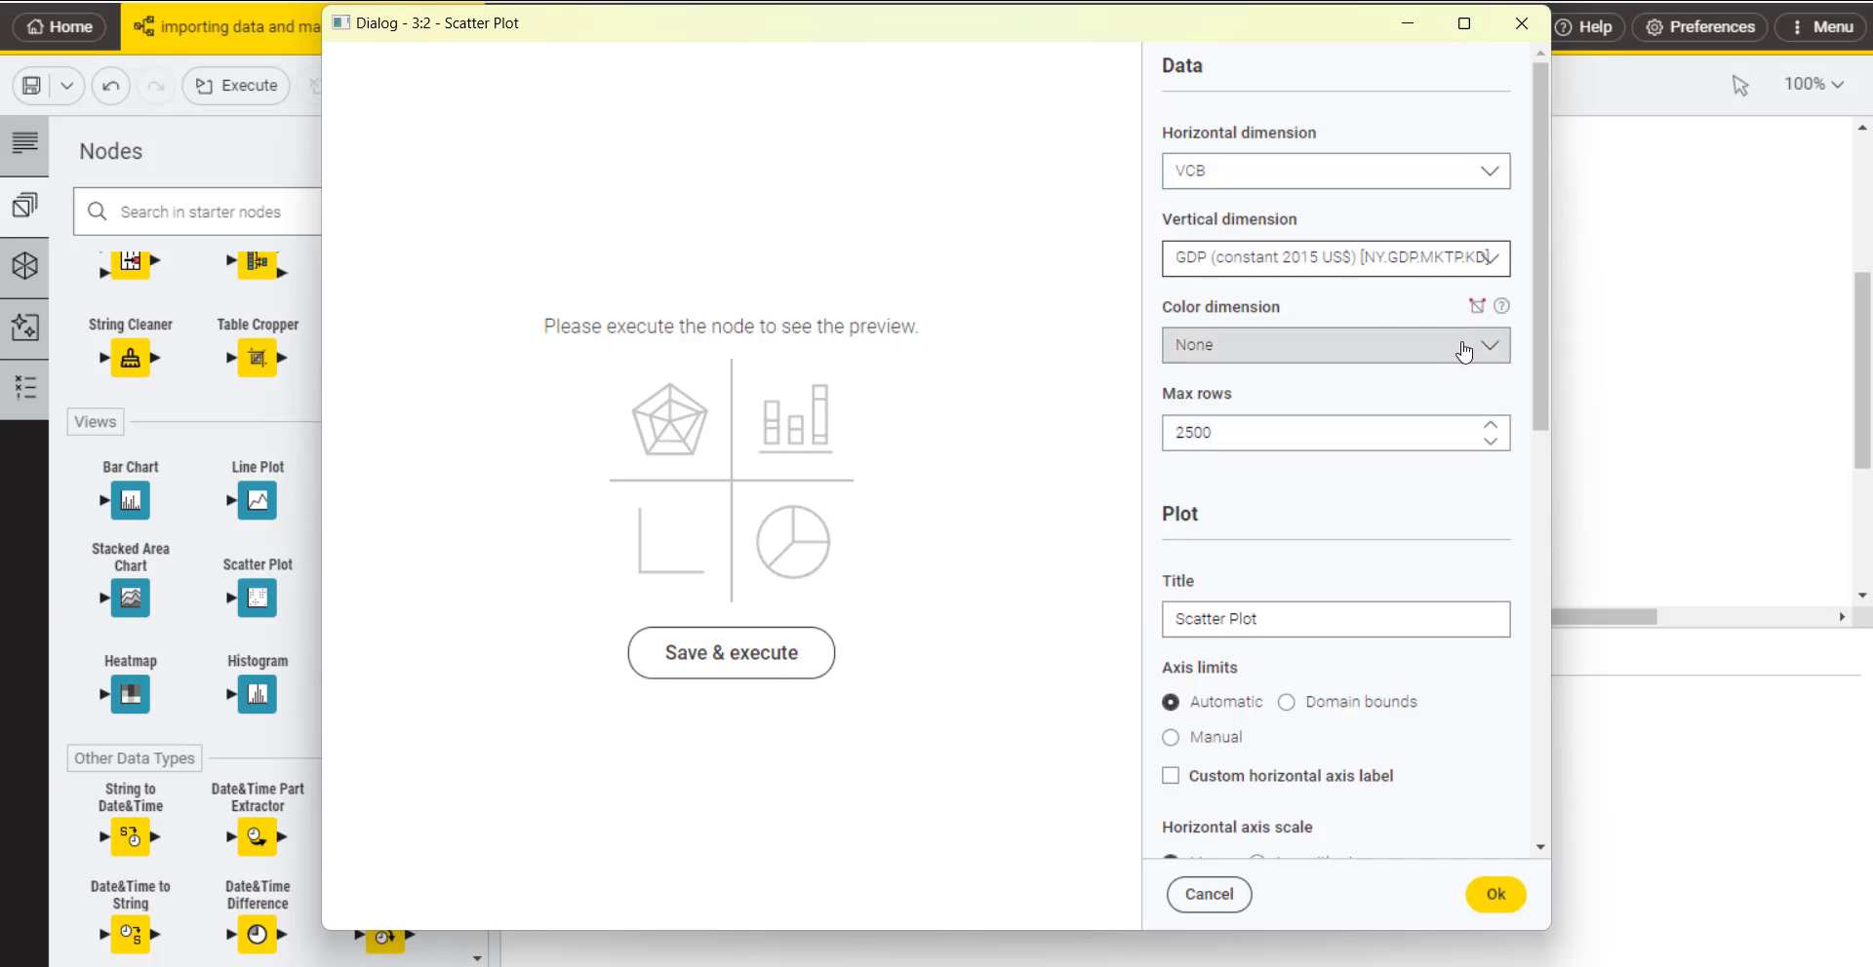
Step: Set the maximum rows to 2545, keeping the color dimension at None, and accept the Scatter Plot configuration
click(1346, 348)
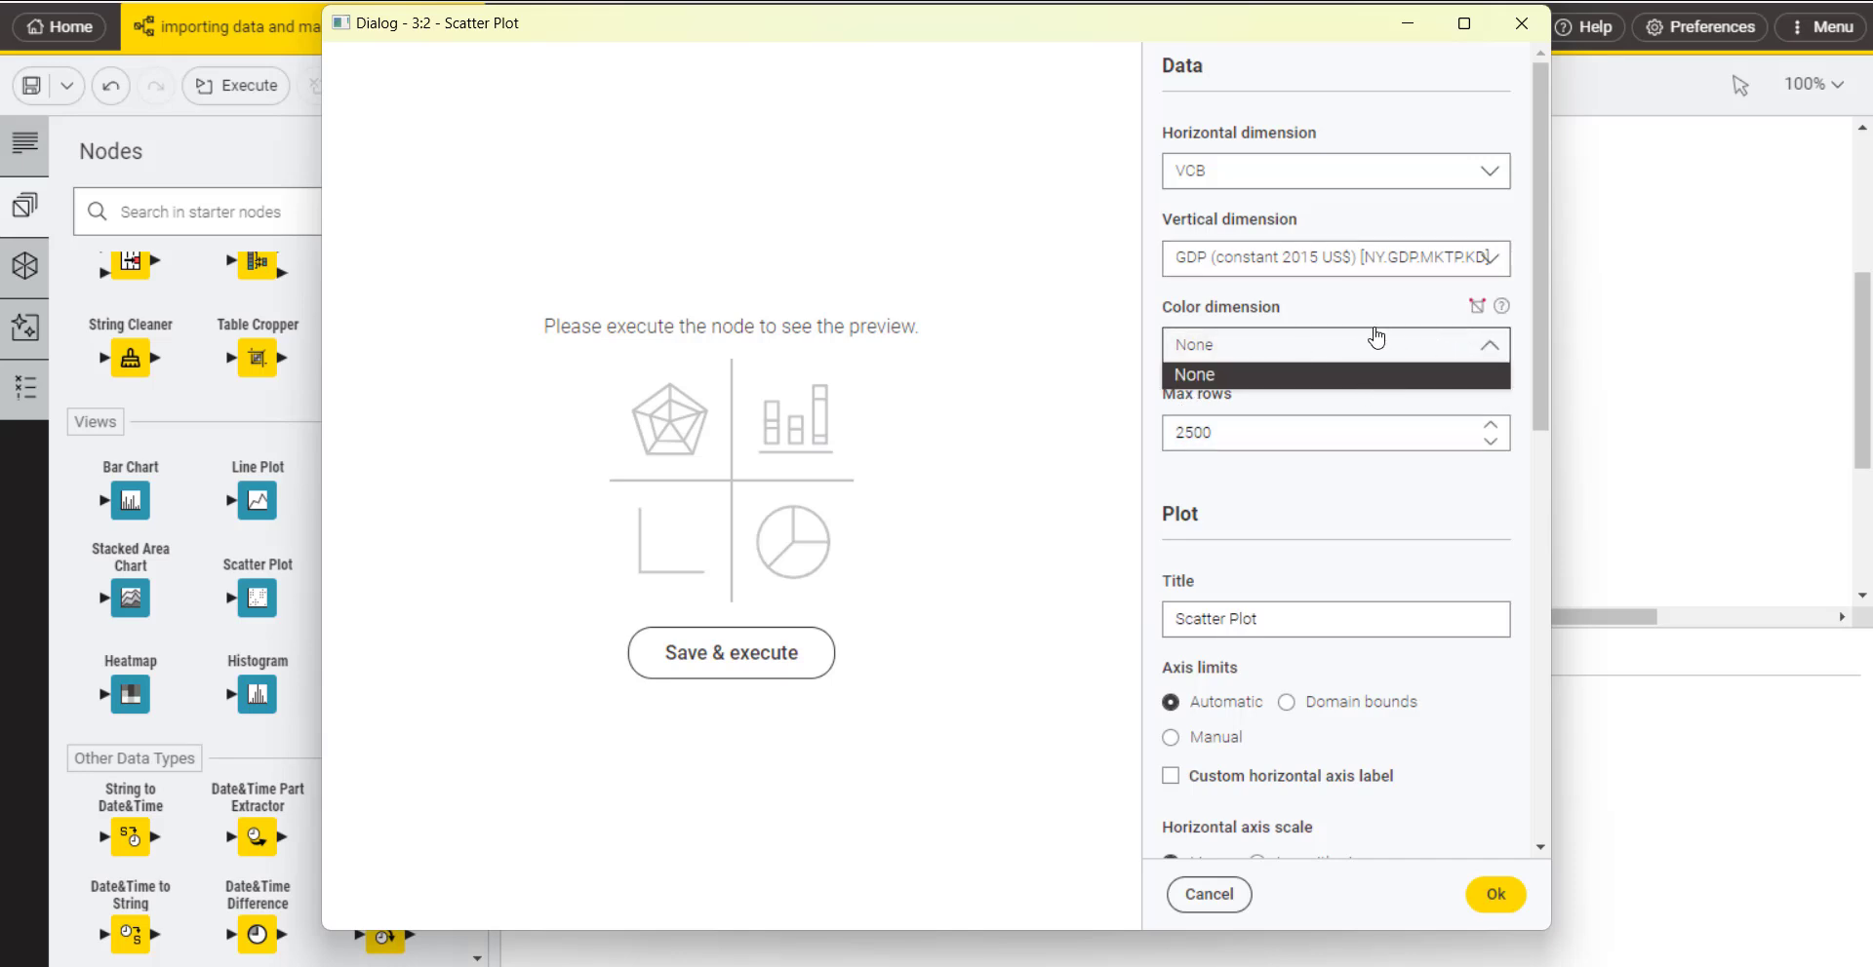
click(1367, 318)
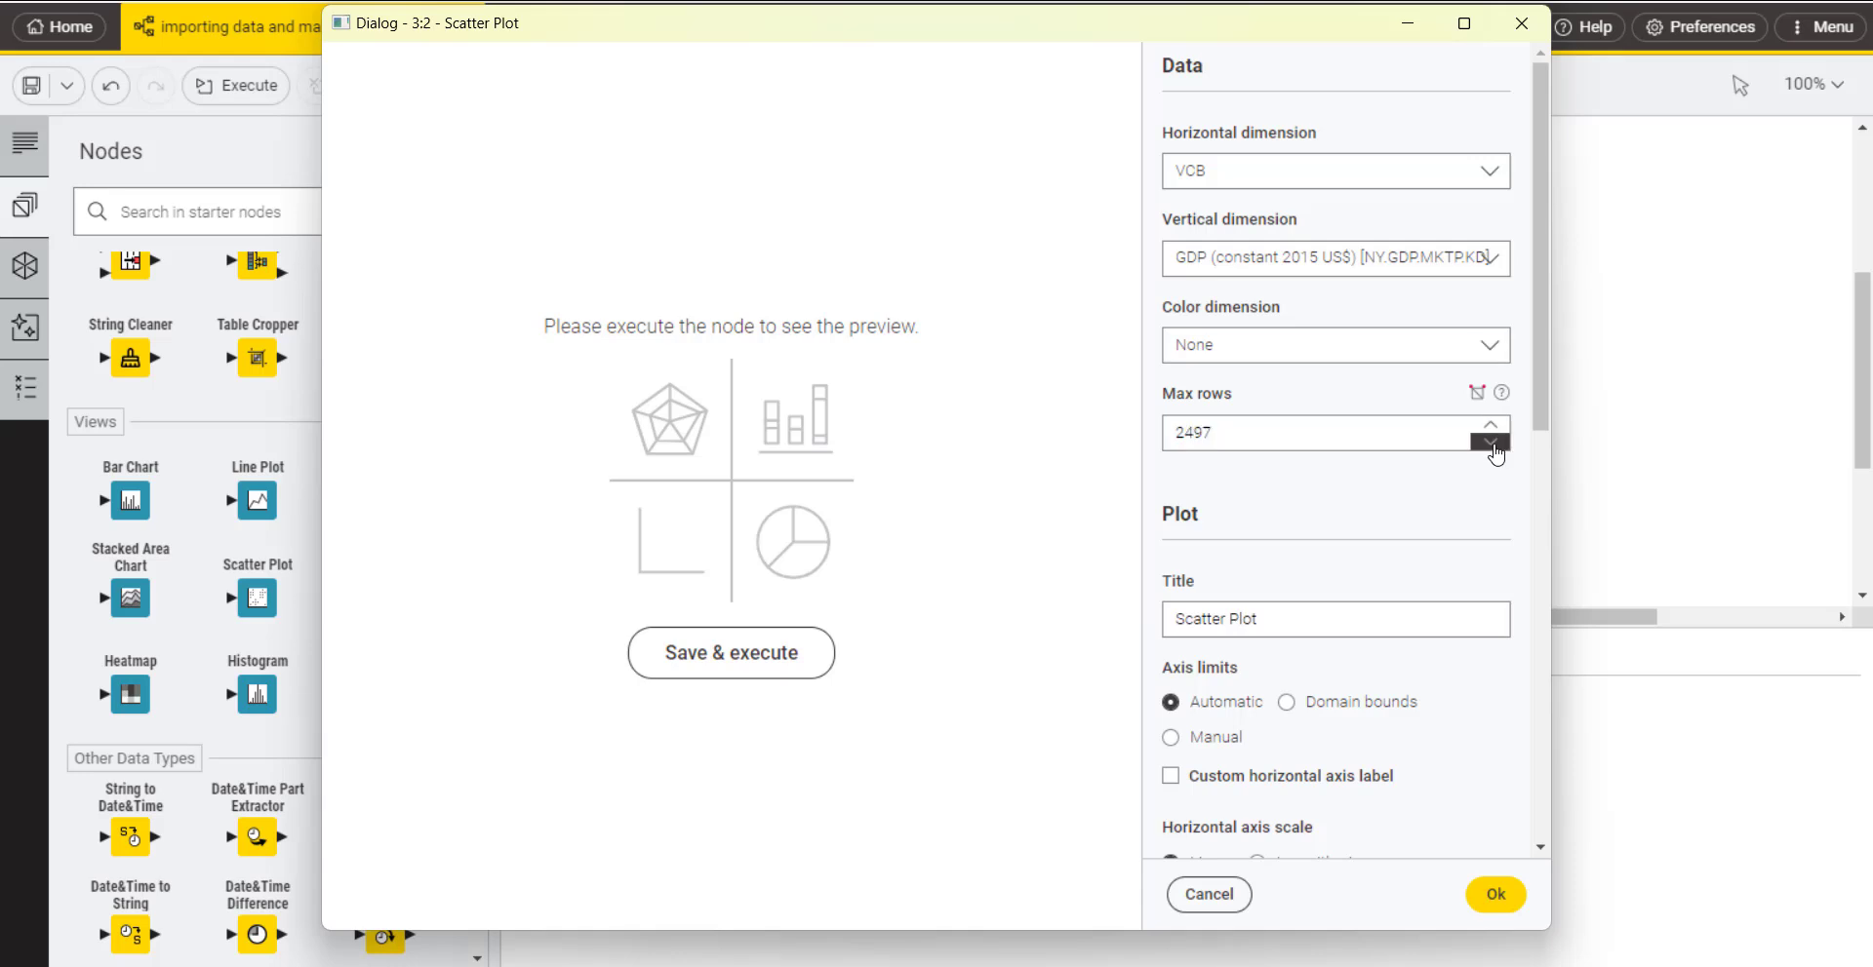
click(1492, 450)
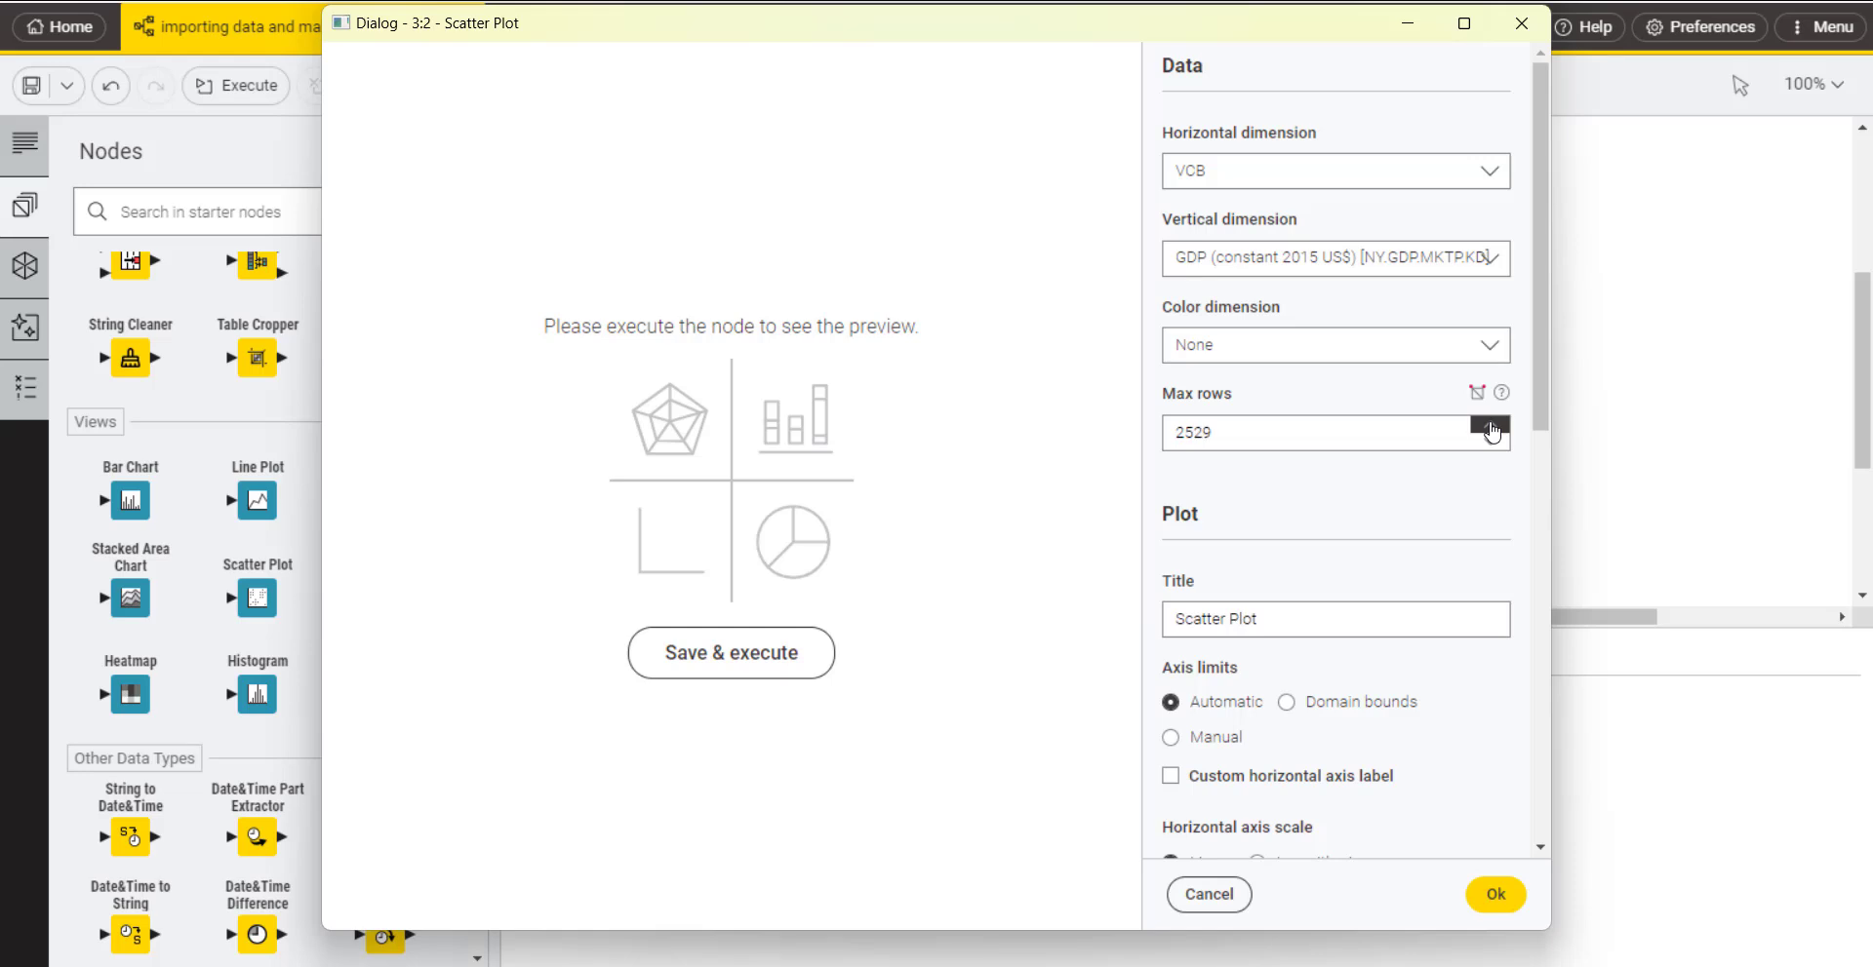
click(1490, 426)
scroll(1254, 719, down, 2)
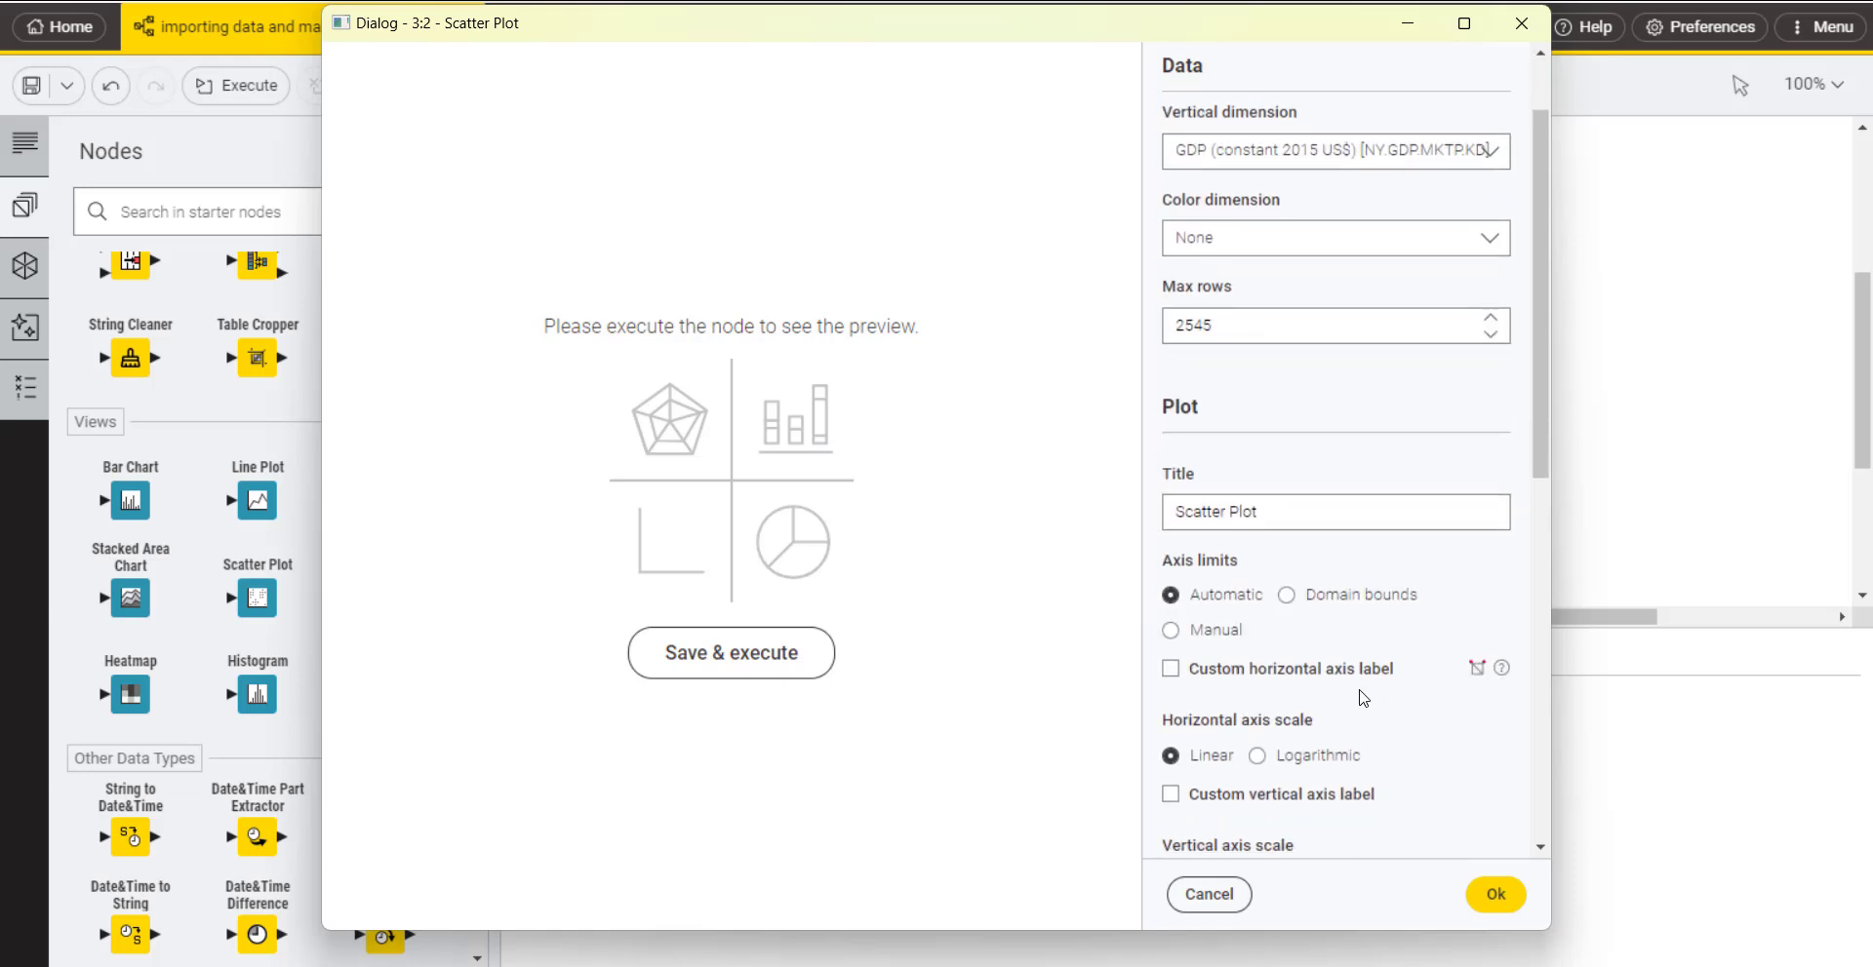
scroll(1307, 710, down, 6)
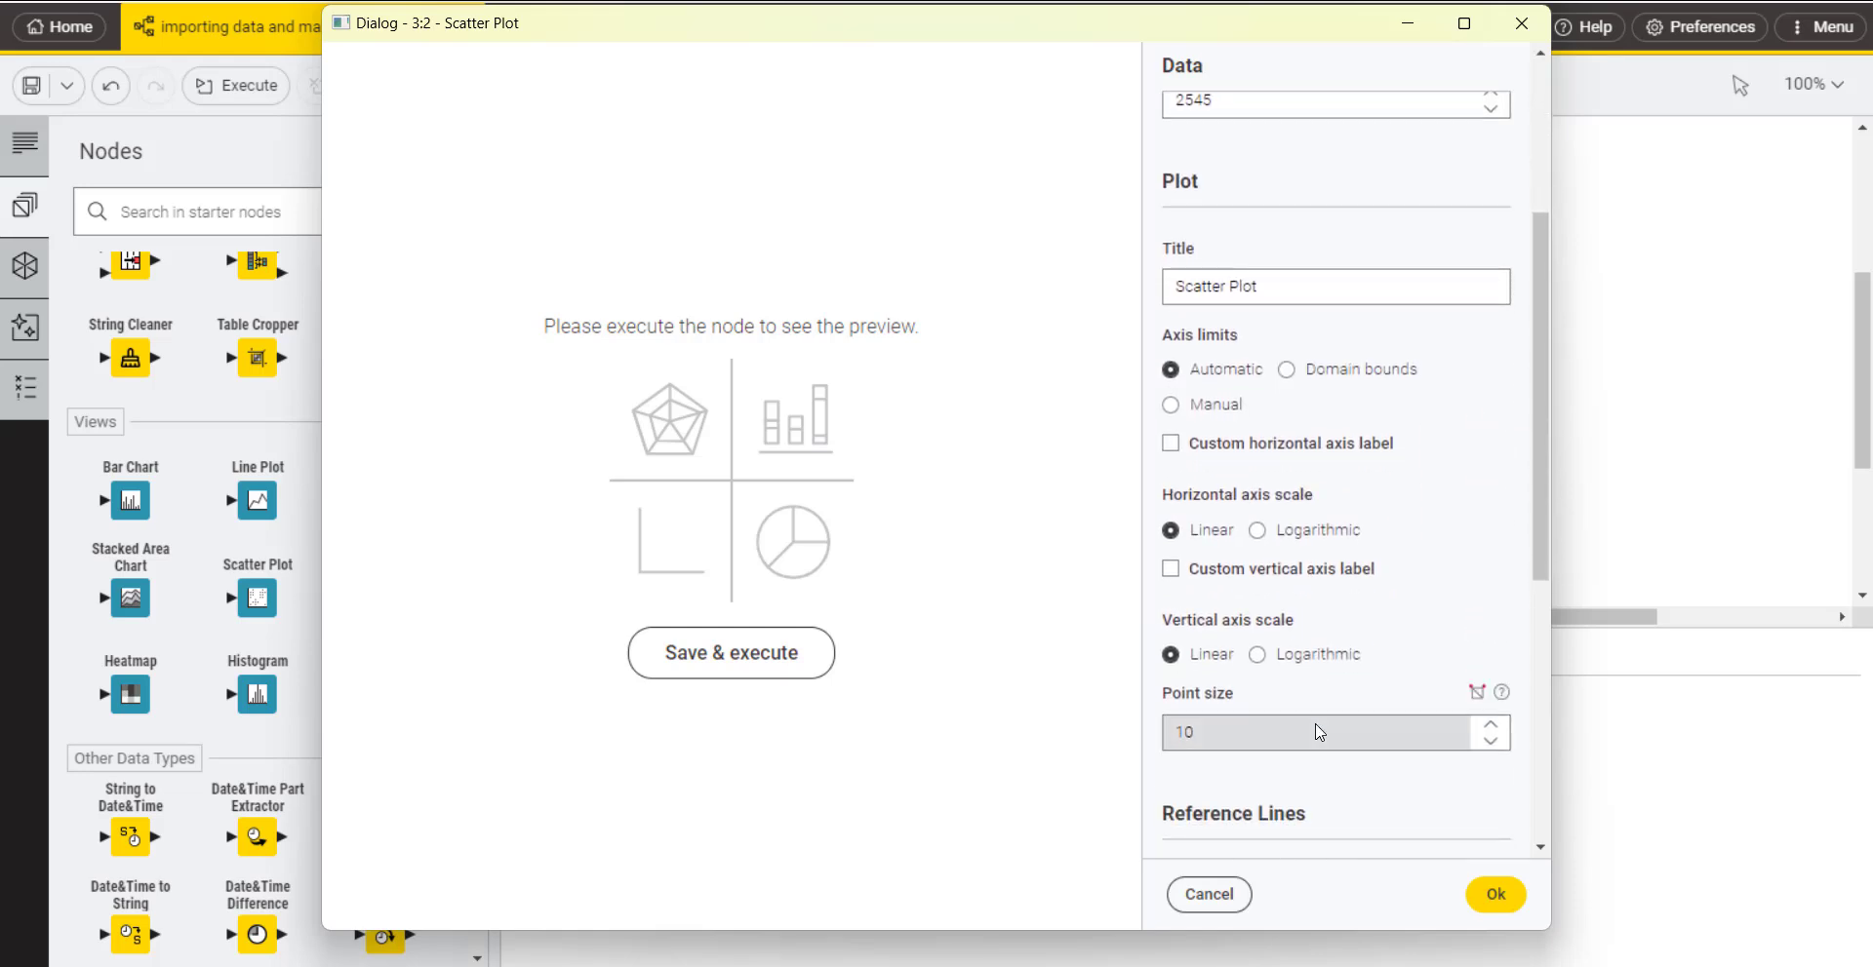
scroll(1365, 741, down, 8)
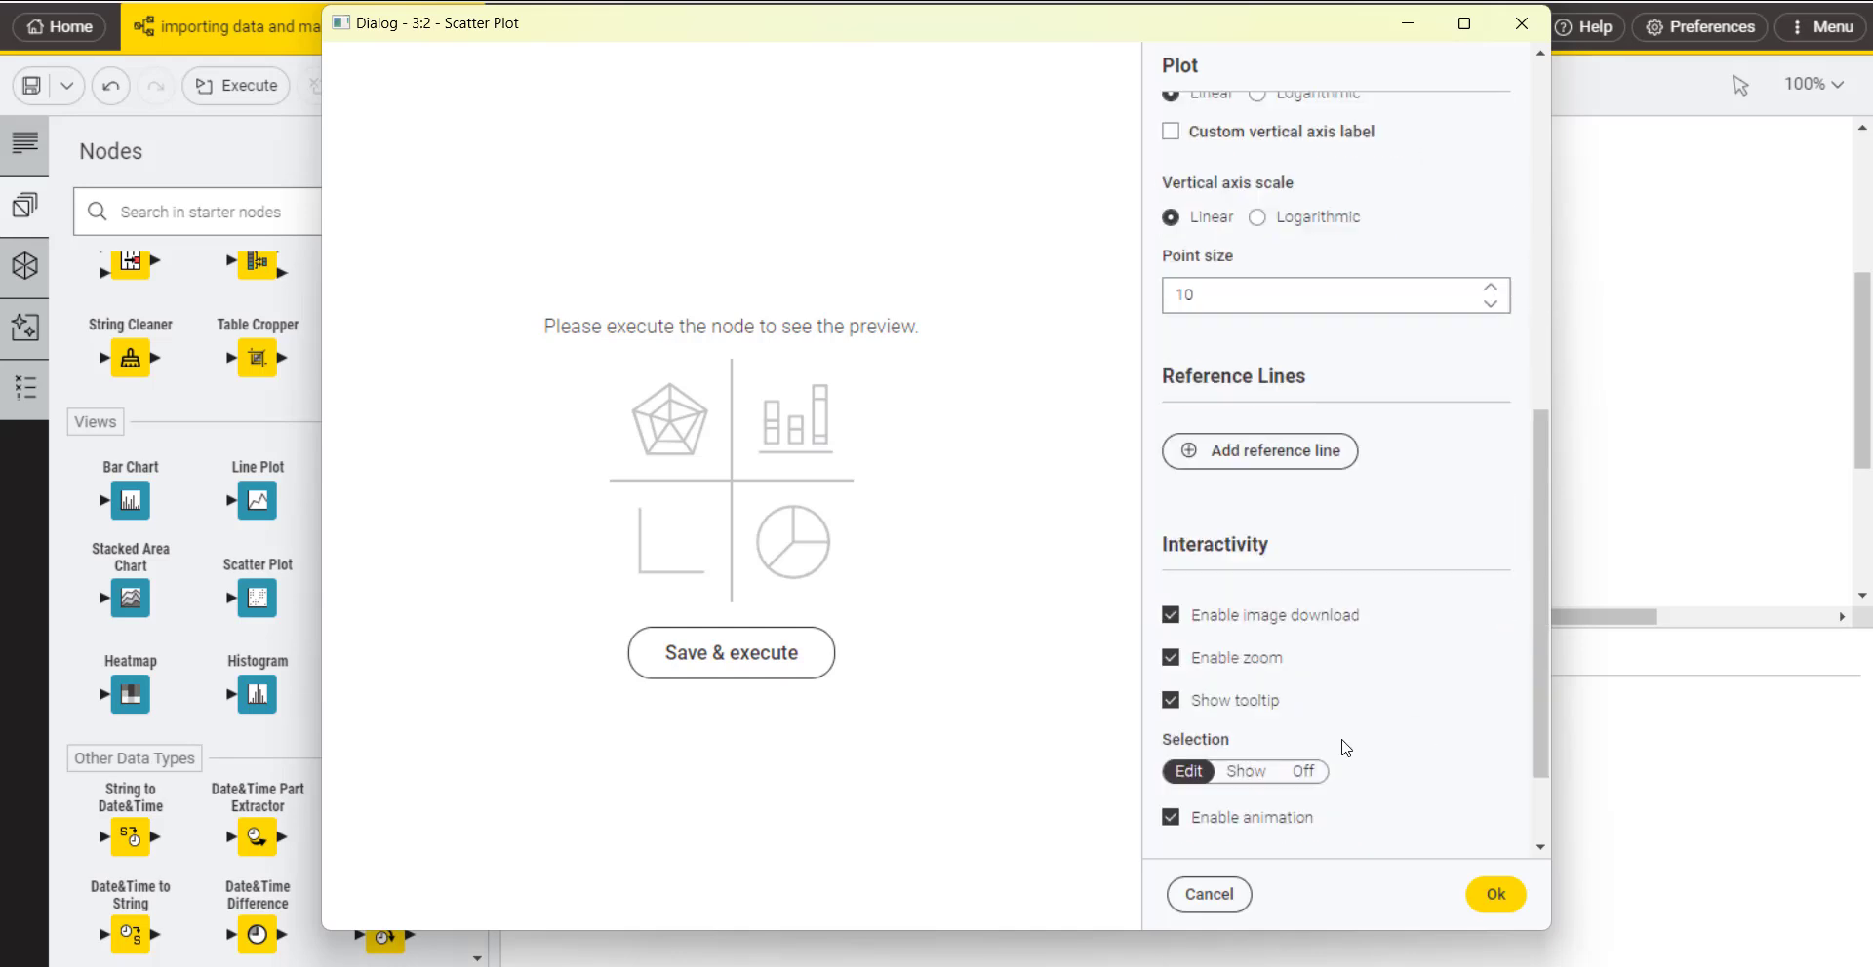
click(1489, 893)
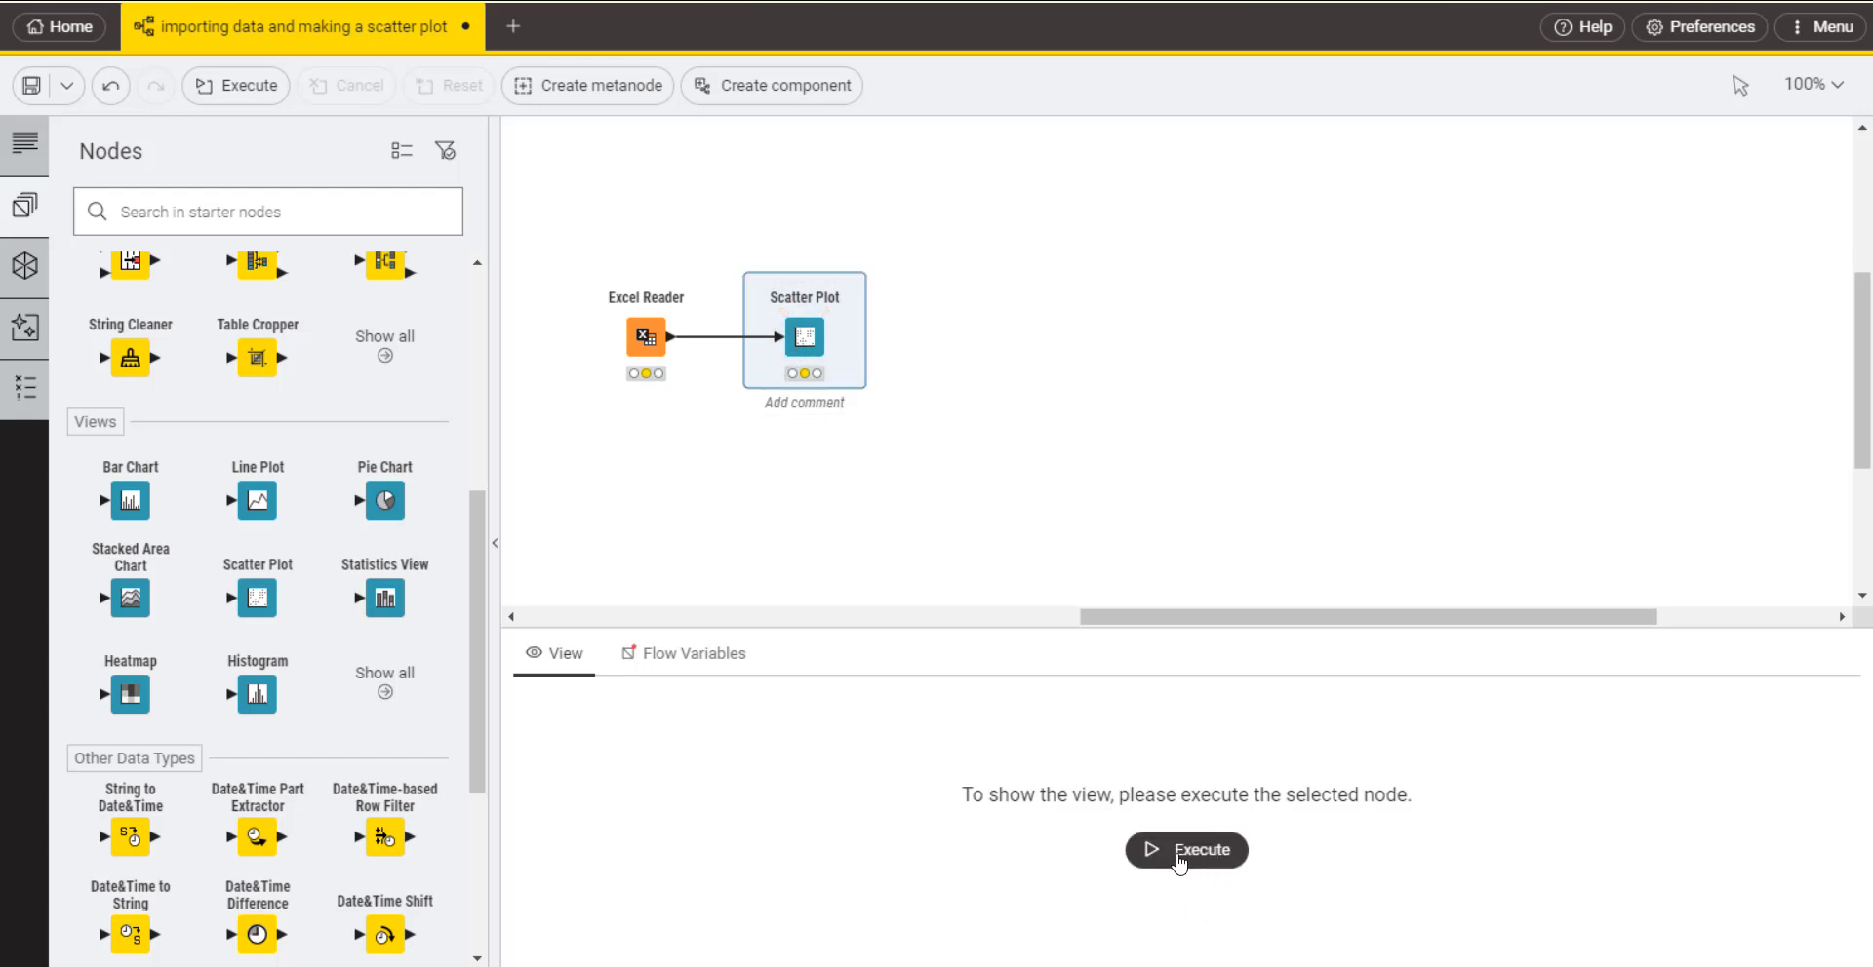
Step: Execute the Scatter Plot node to display its chart, and slightly reduce the height of the output area
click(1162, 859)
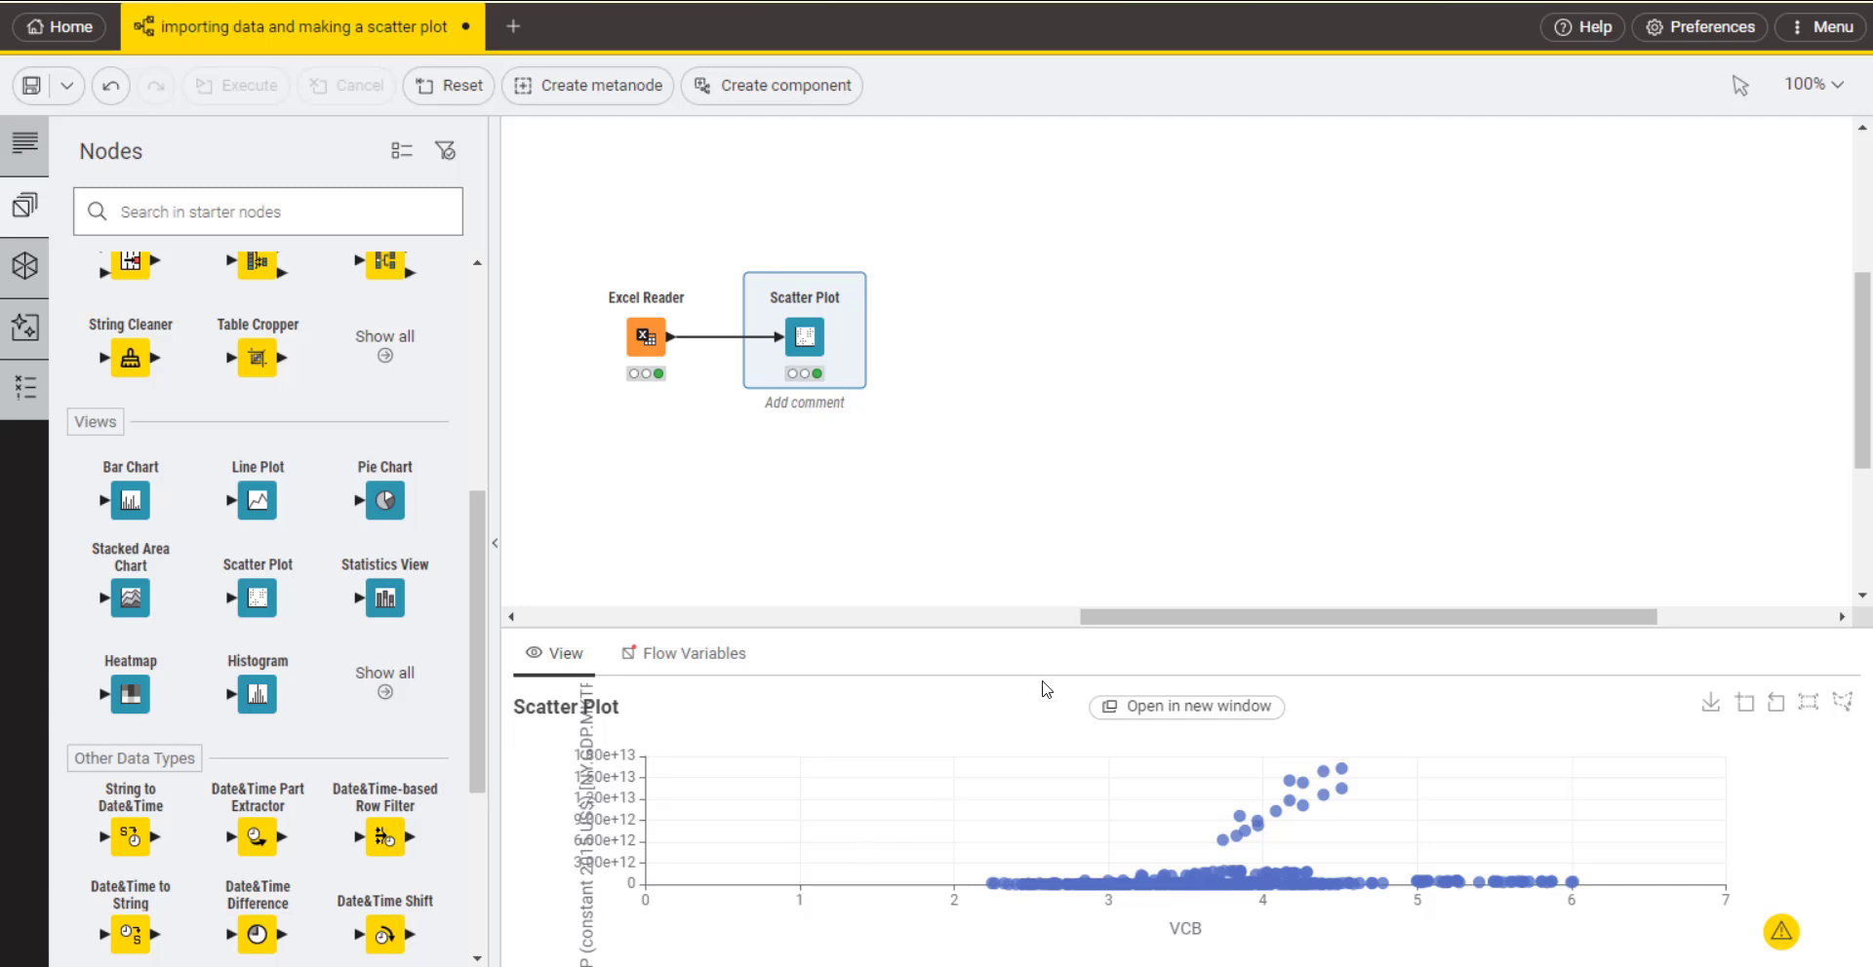
drag(1139, 629, 1161, 659)
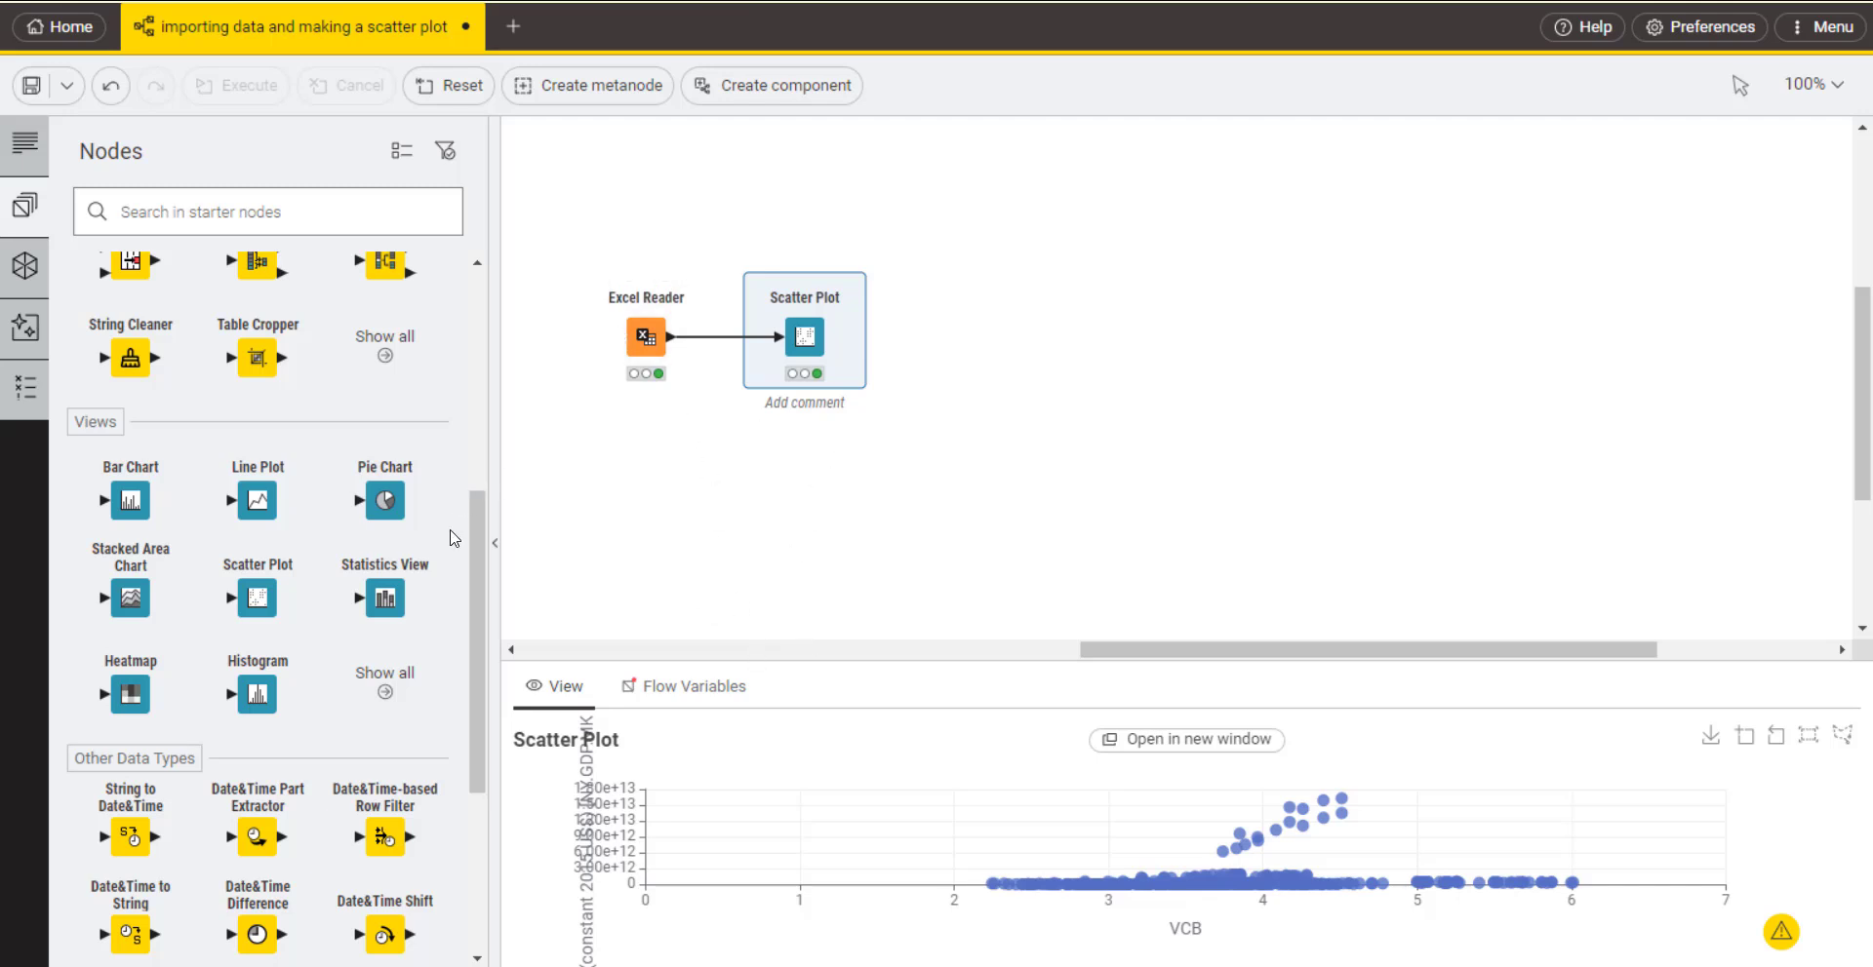
scroll(312, 546, down, 3)
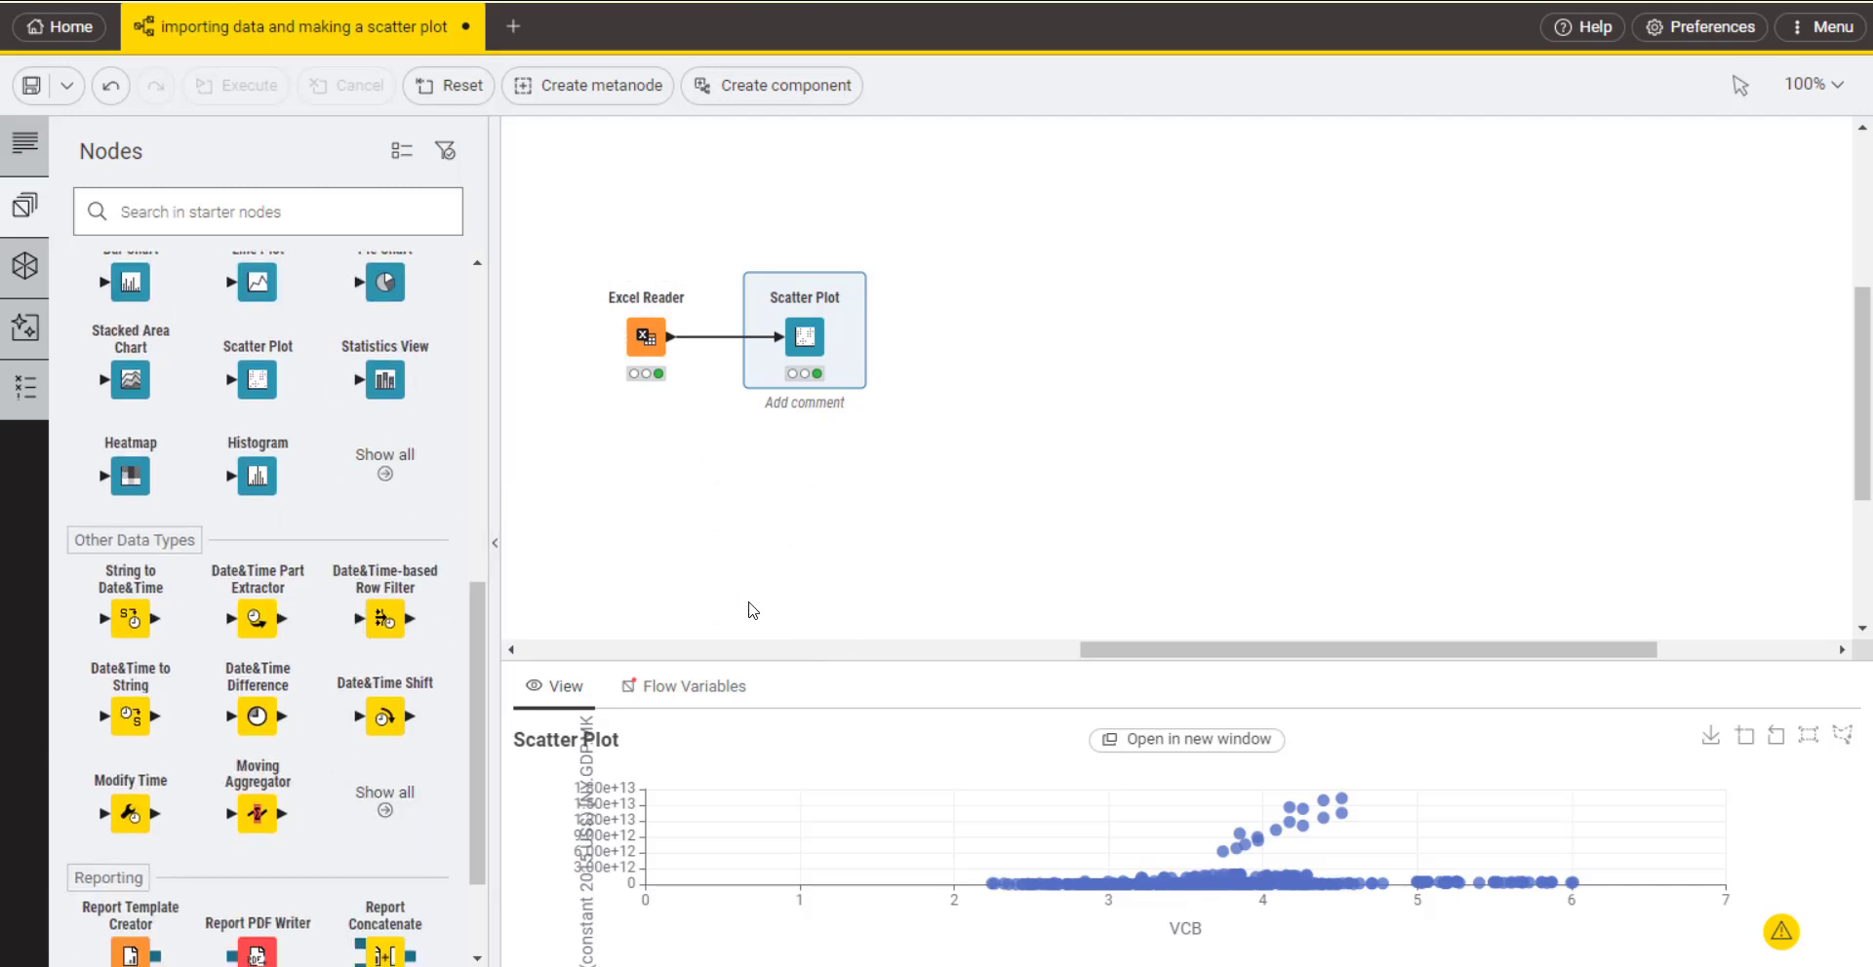
scroll(283, 749, down, 2)
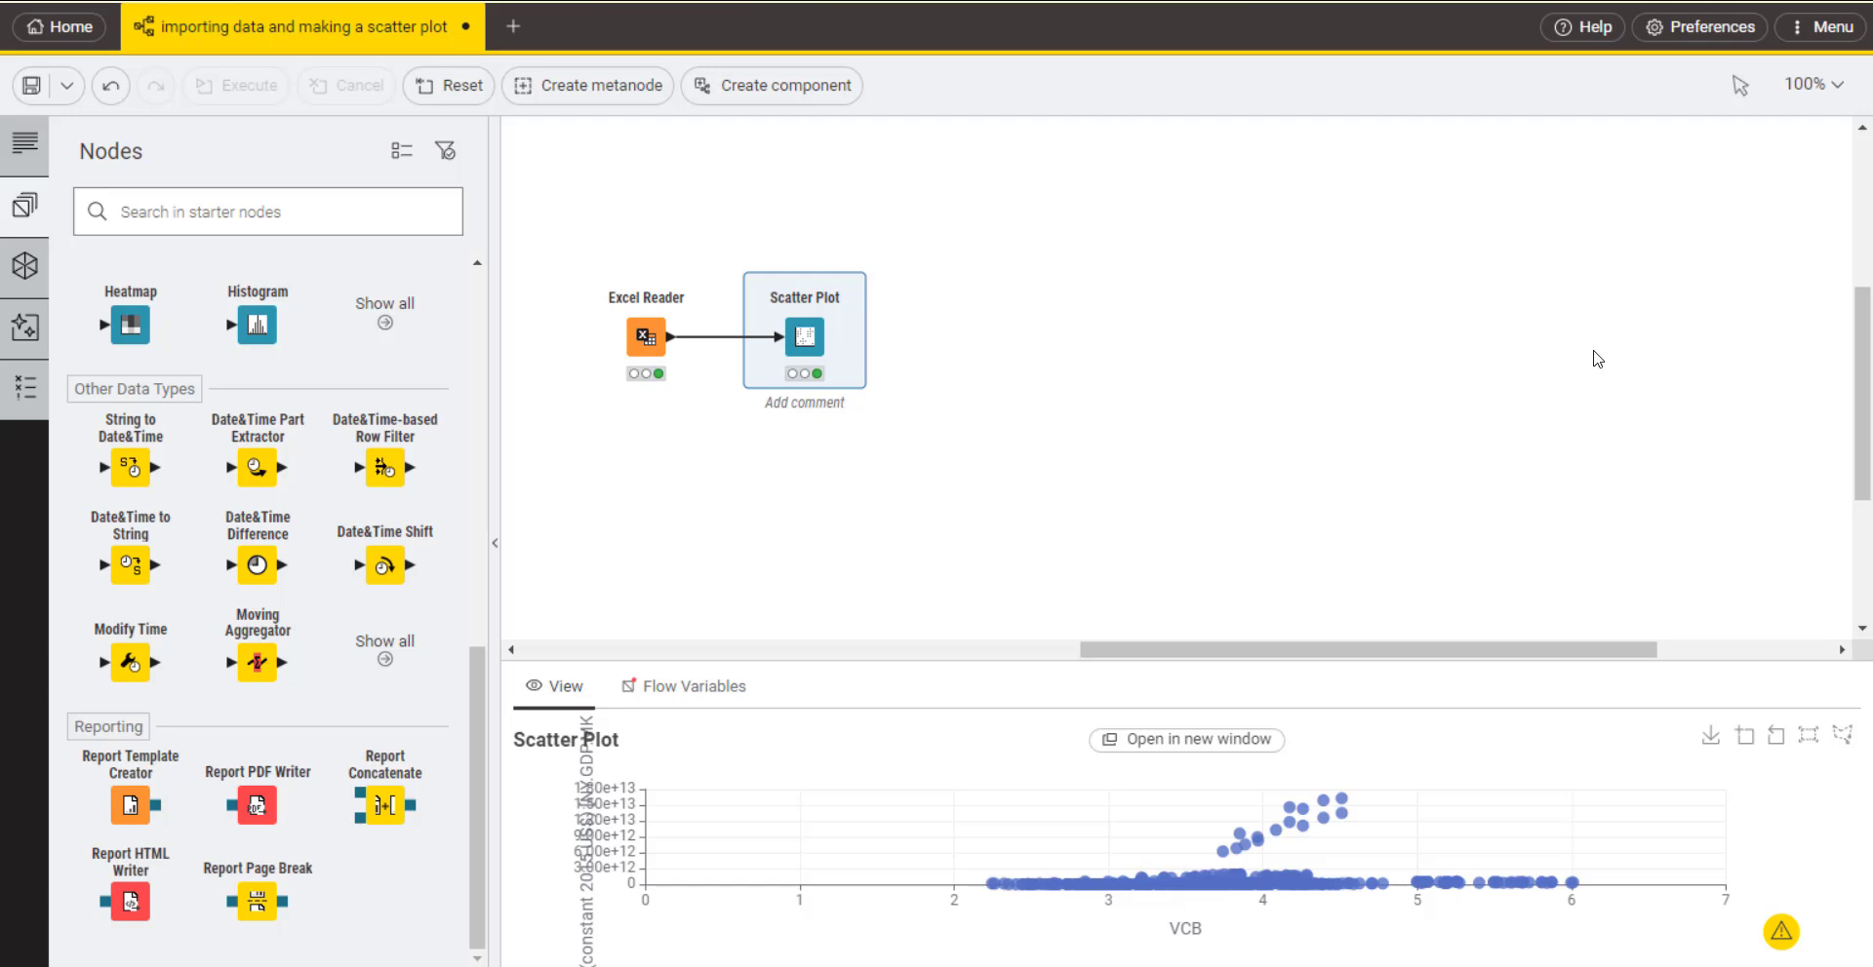
click(1812, 47)
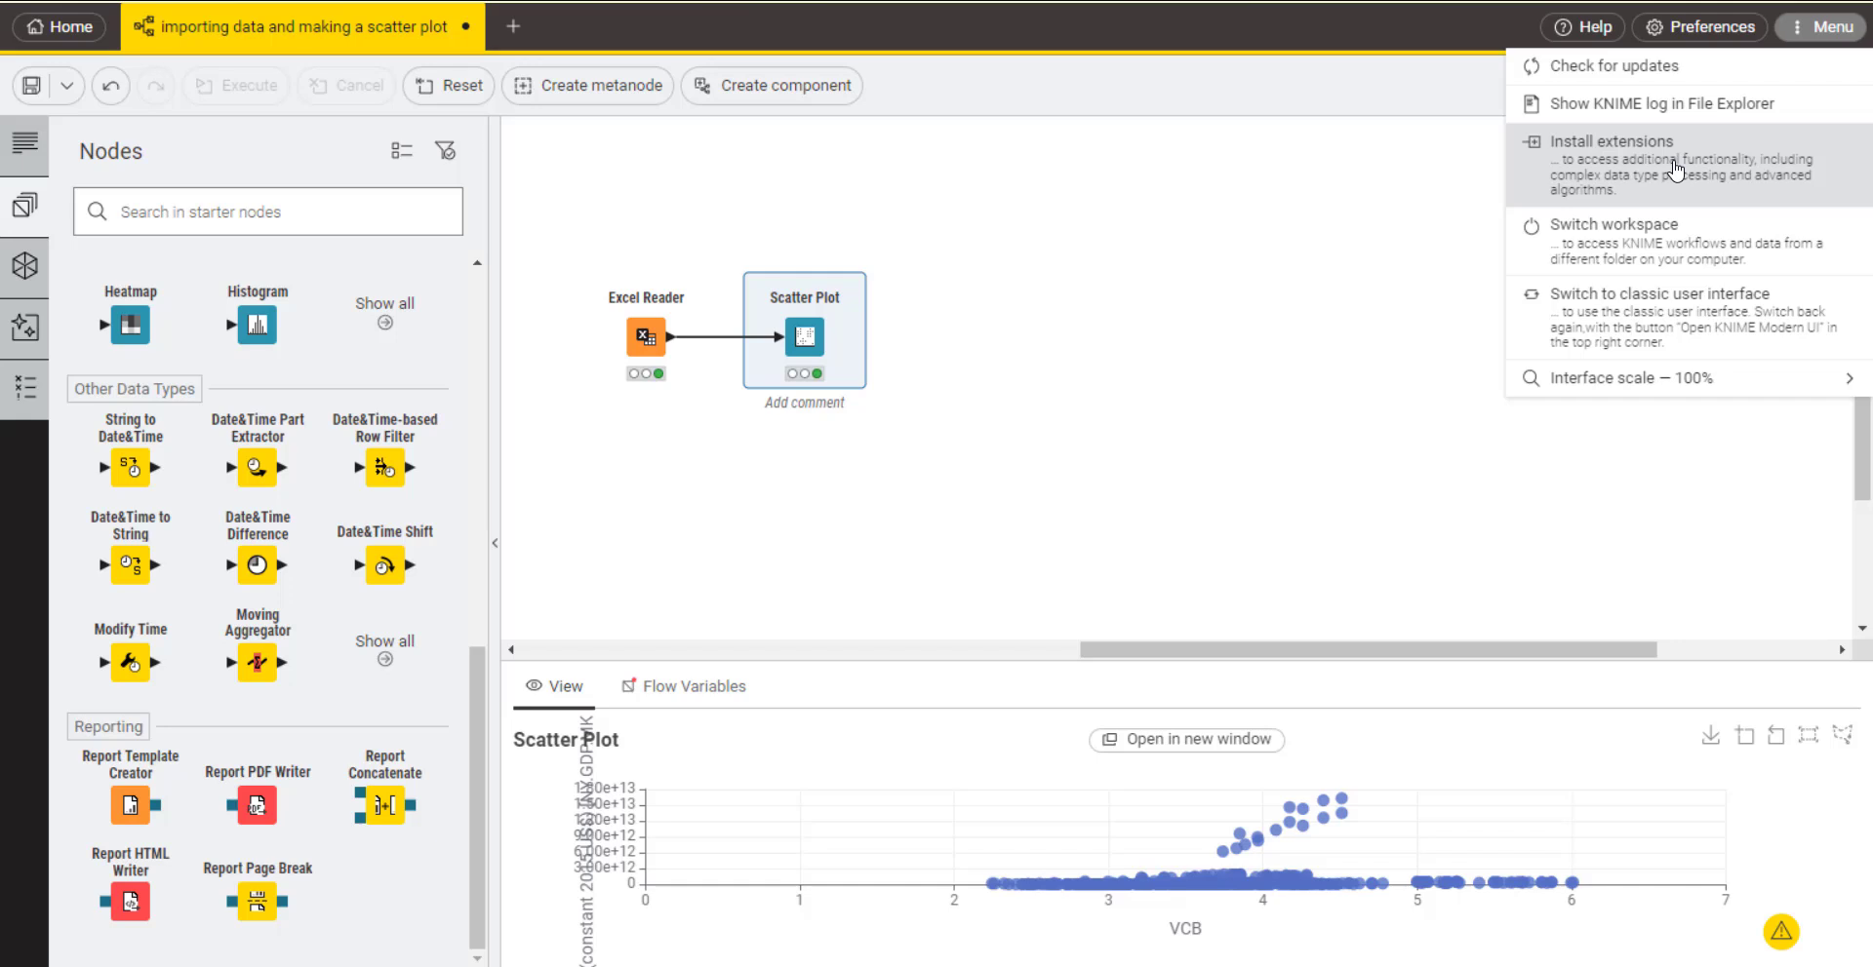
click(1200, 495)
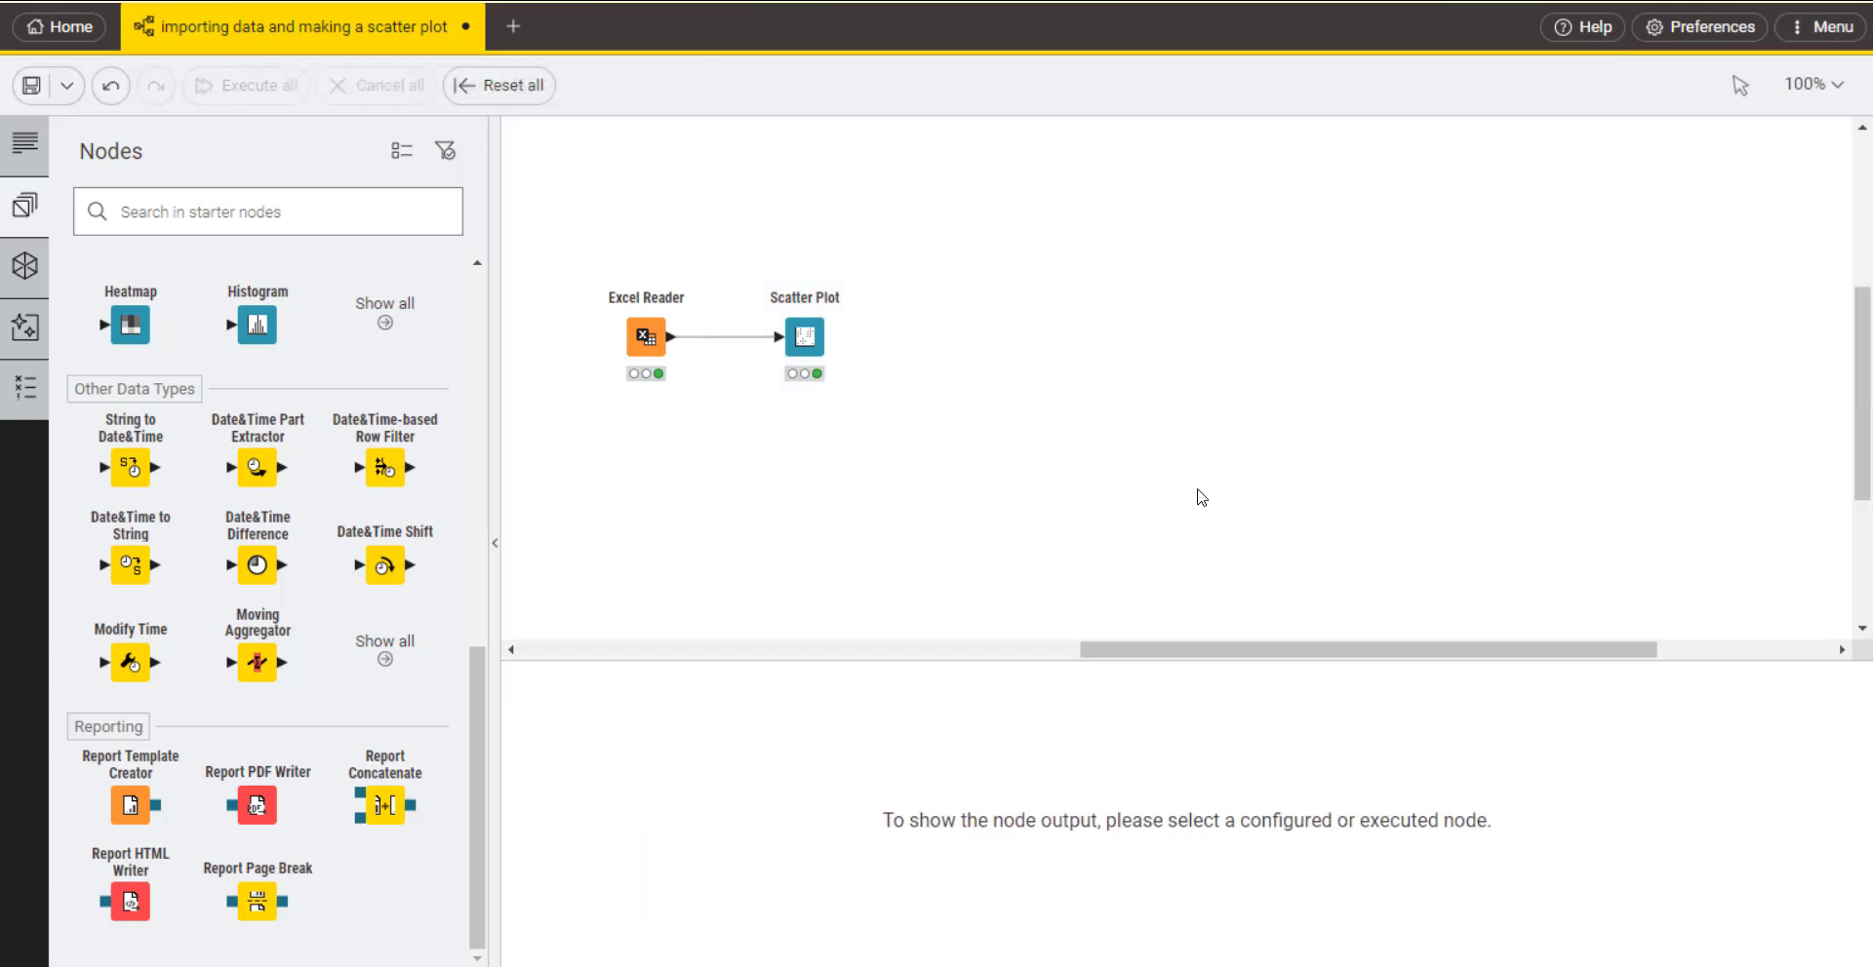